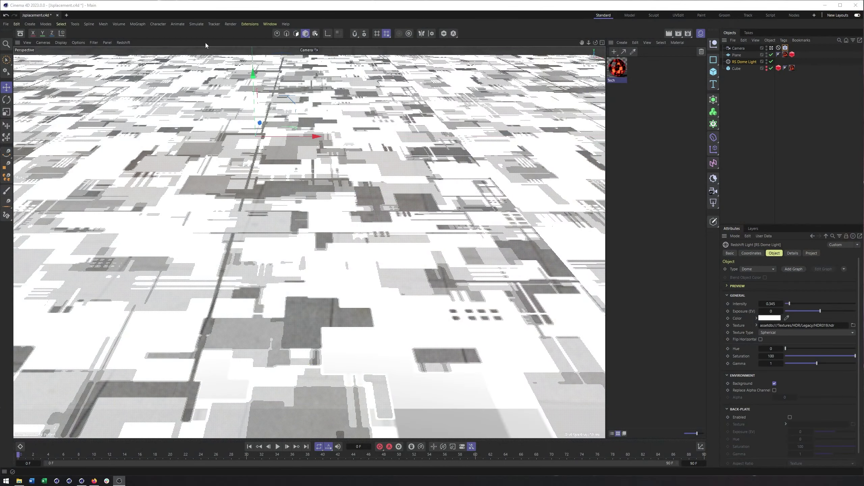
# Start and stop the Redshift IPR on the glowing red tech plane, then switch to Firefox
pyautogui.click(125, 42)
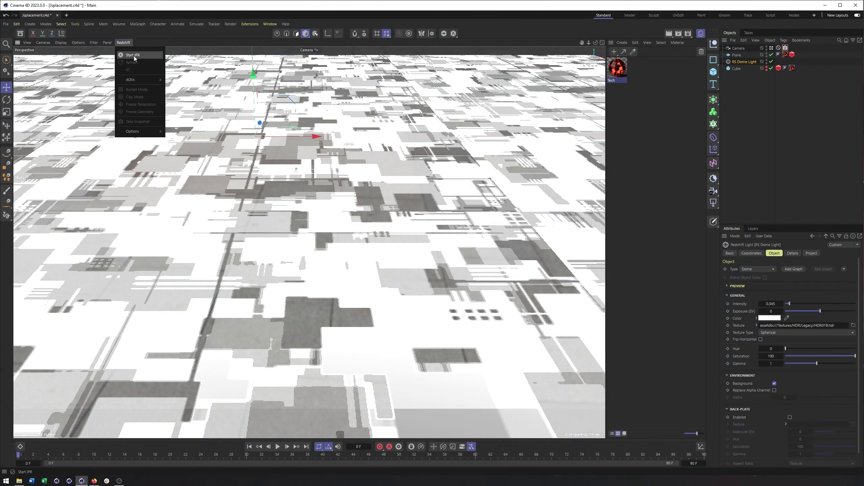
pyautogui.click(133, 55)
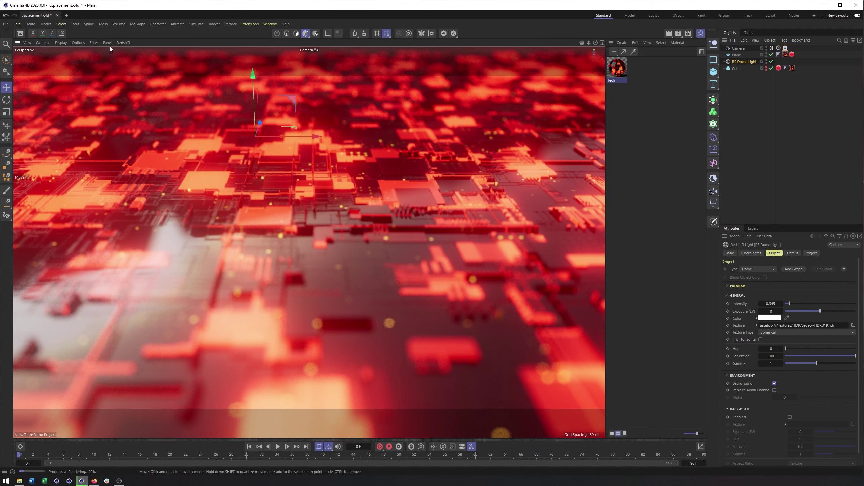
pyautogui.click(123, 42)
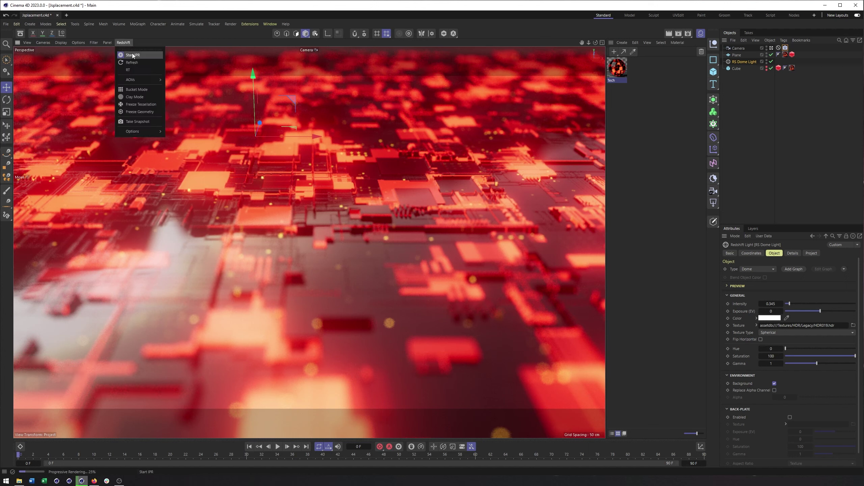
pyautogui.click(133, 55)
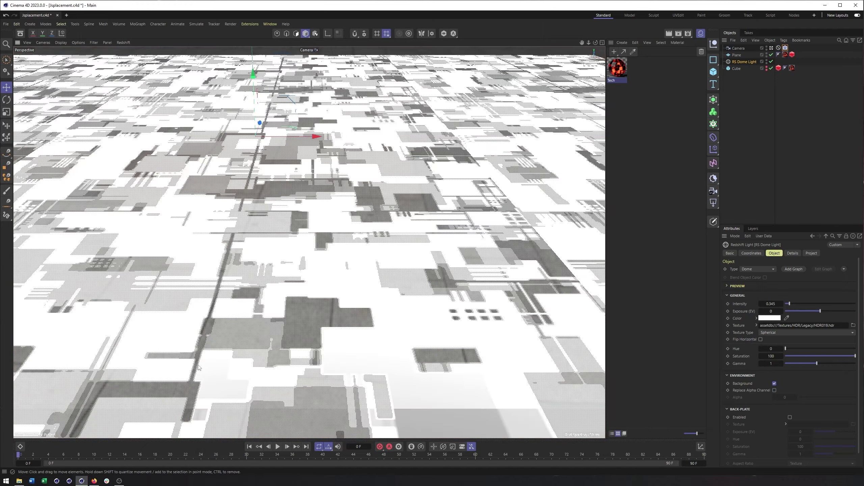
pyautogui.click(95, 481)
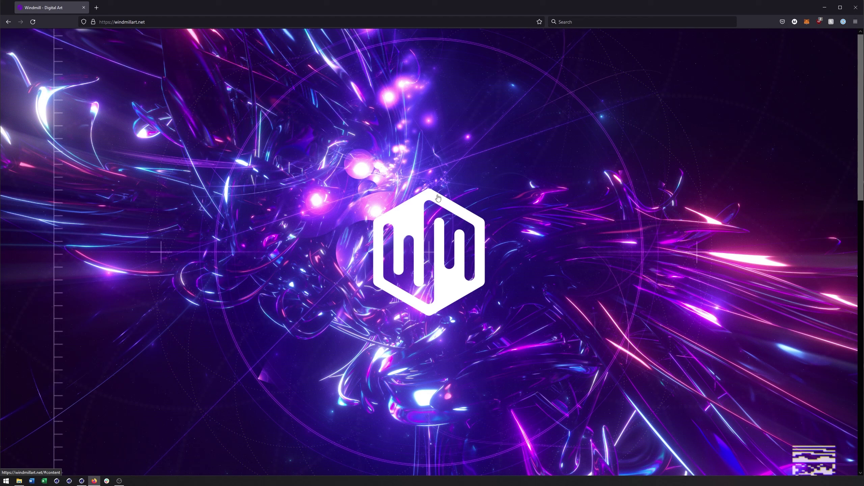
# Jump down the Windmill Art homepage to the JSplacement product and its 1.3.0 downloads
pyautogui.click(448, 211)
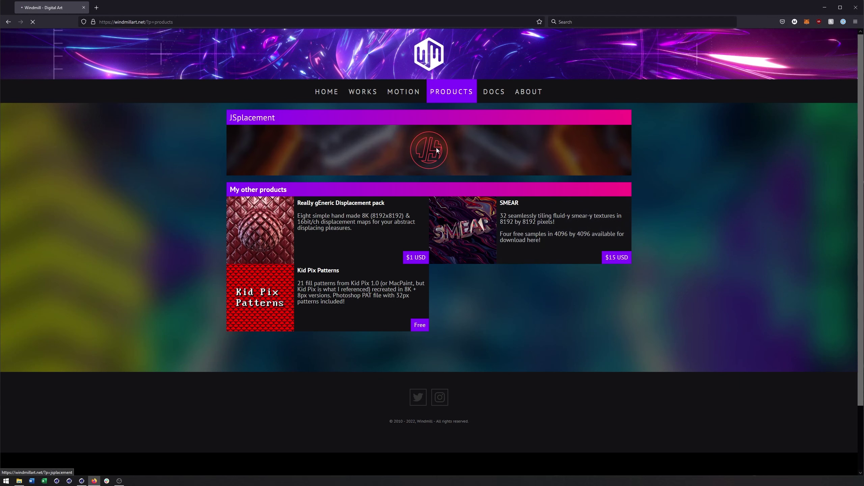
pyautogui.scroll(-2, 430, 162)
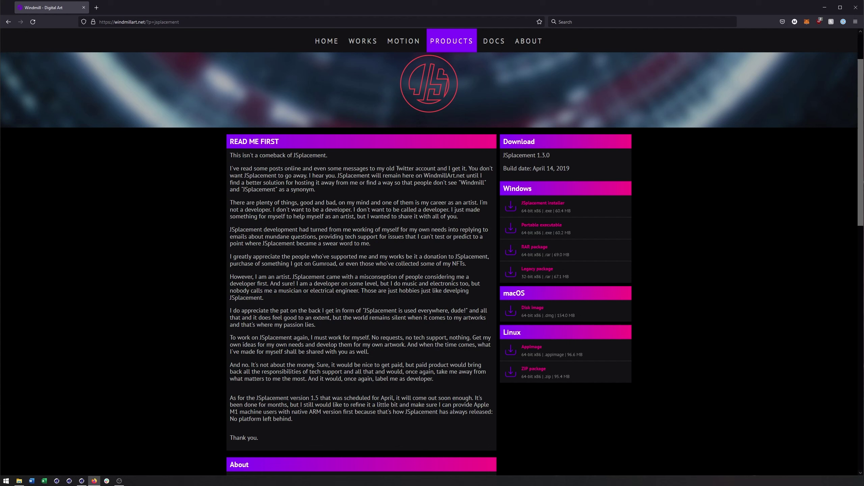
# Launch JSplacement, reposition its window, and generate a first map with the Classic generator
pyautogui.press('super+e')
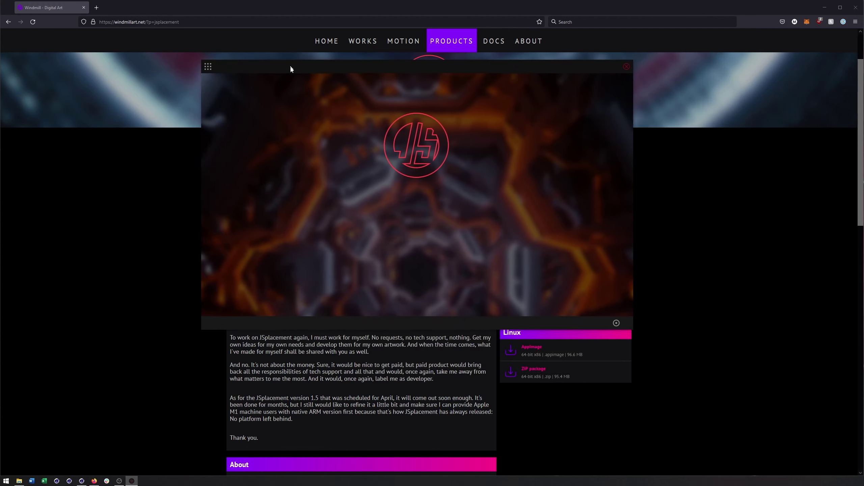
pyautogui.moveTo(291, 67); pyautogui.dragTo(341, 85)
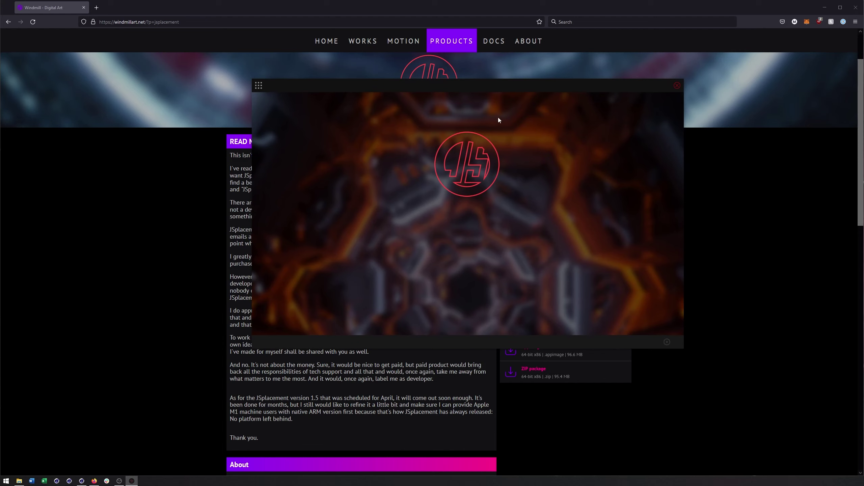
pyautogui.moveTo(433, 88); pyautogui.dragTo(401, 106)
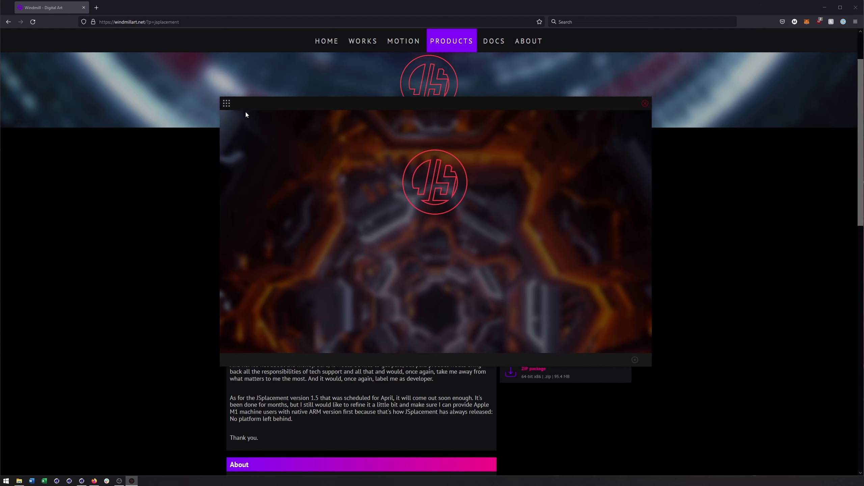
pyautogui.click(227, 104)
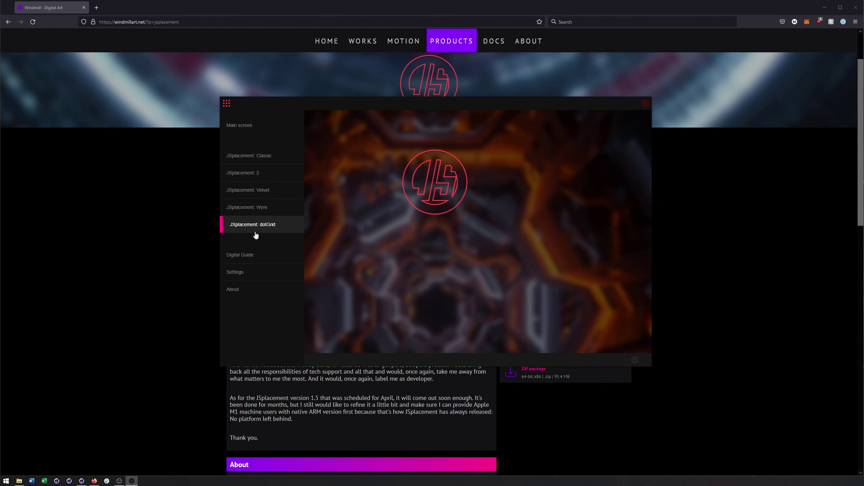
pyautogui.click(268, 156)
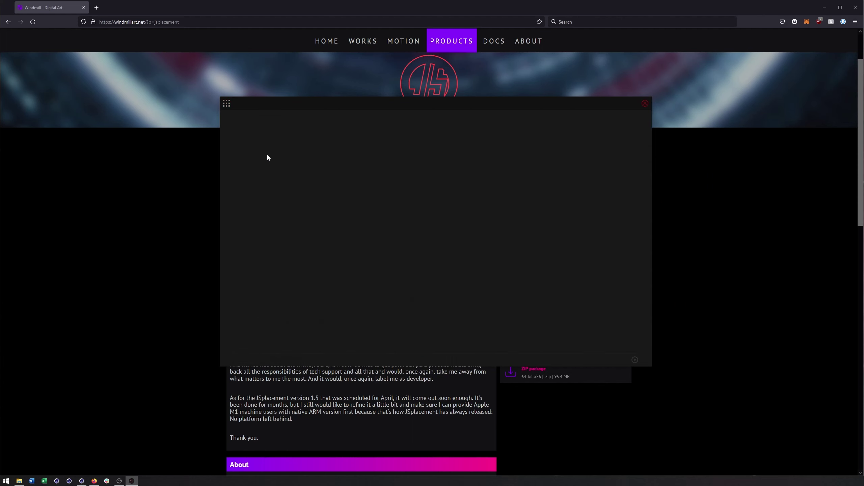
pyautogui.click(353, 152)
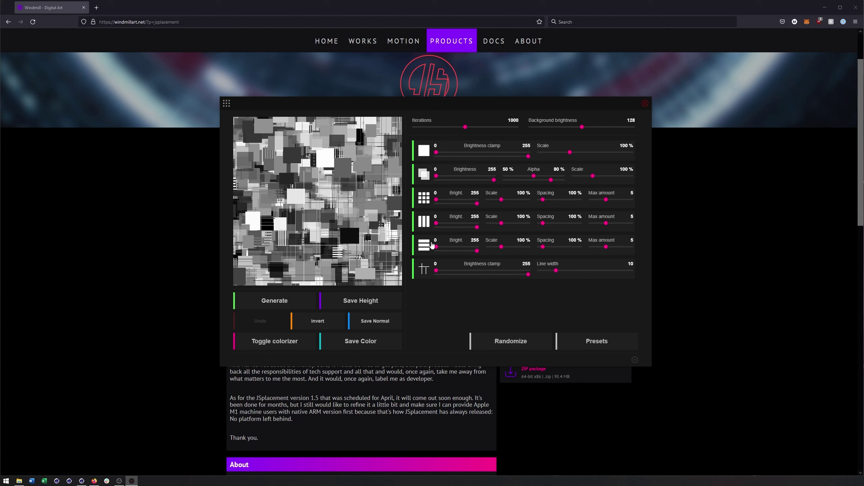
# Toggle each pattern layer off and back on, leaving all layers active
pyautogui.click(421, 156)
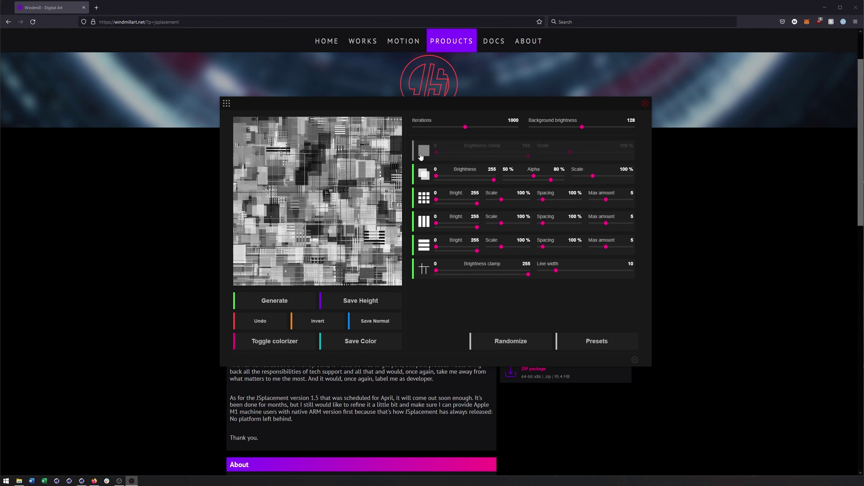
pyautogui.click(425, 184)
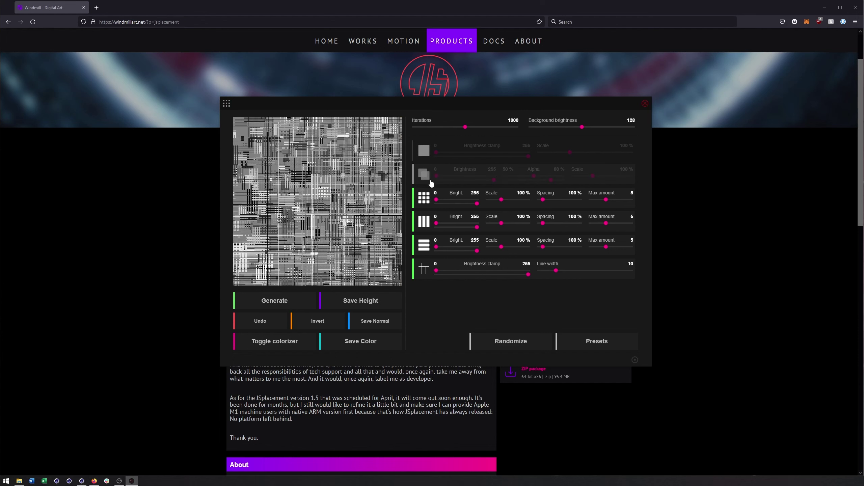
pyautogui.click(424, 200)
pyautogui.click(424, 221)
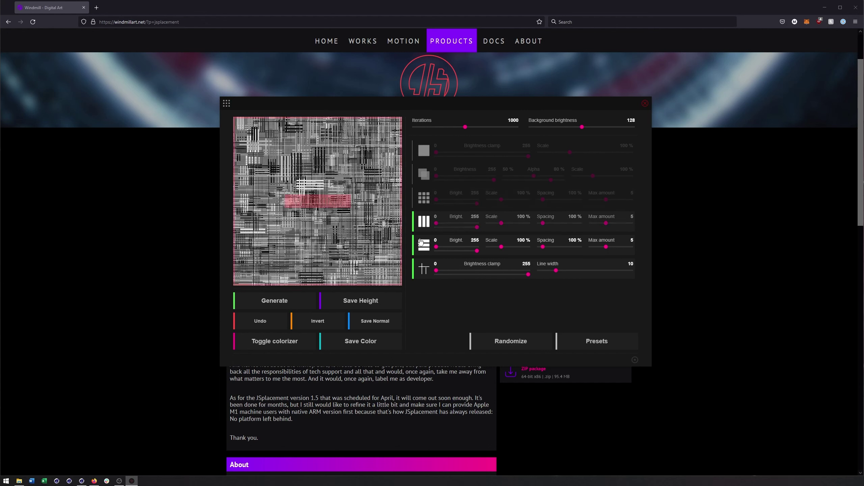
pyautogui.click(424, 244)
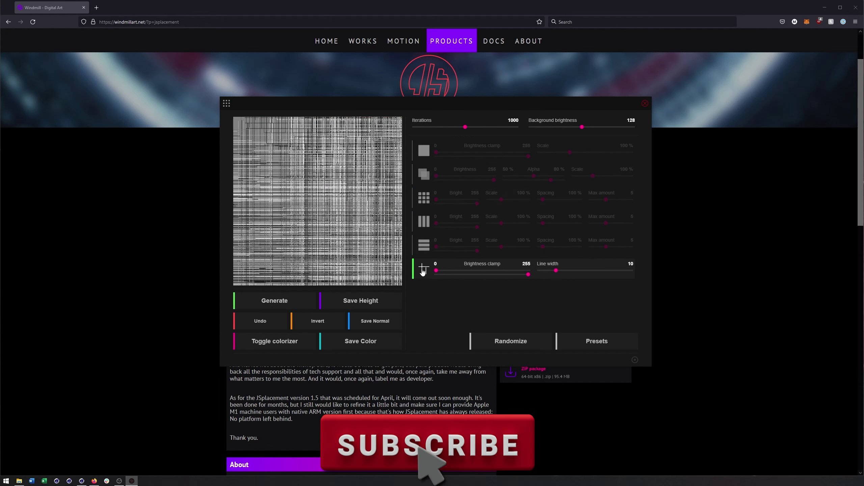
pyautogui.click(422, 269)
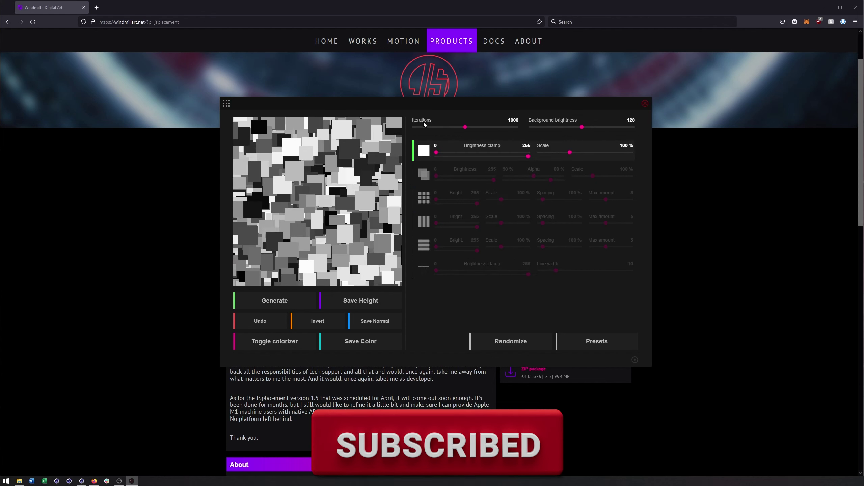
pyautogui.click(424, 174)
pyautogui.click(424, 197)
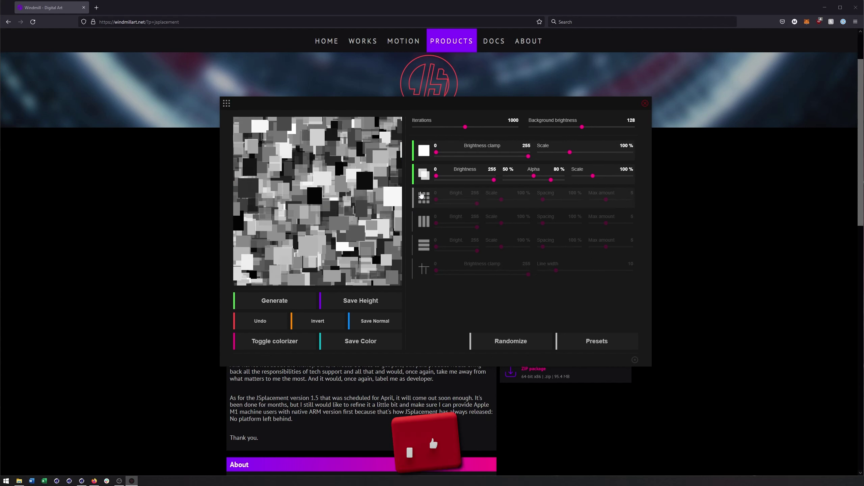
pyautogui.click(425, 223)
pyautogui.click(424, 244)
pyautogui.click(424, 269)
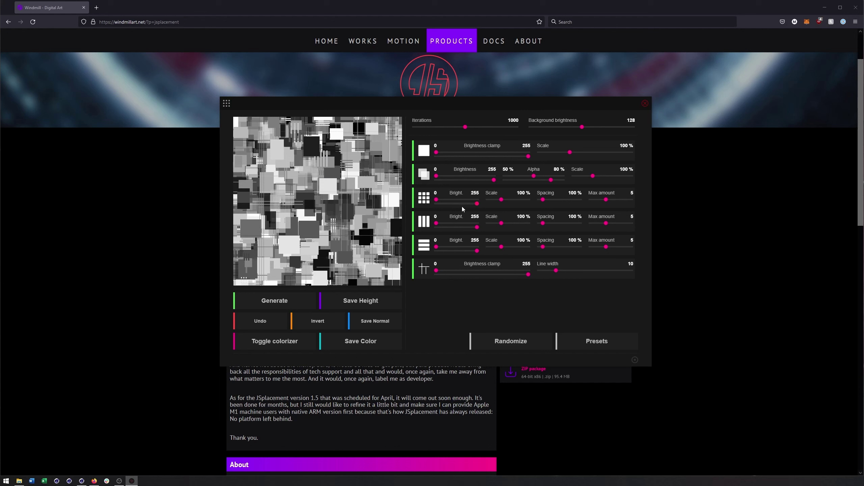
# Adjust the grid layer's brightness, regenerate, and save the normal map
pyautogui.click(477, 204)
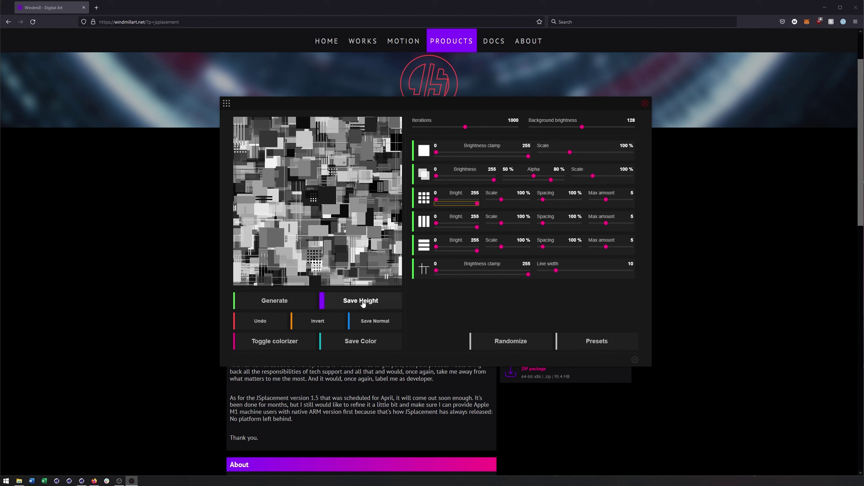
pyautogui.click(367, 325)
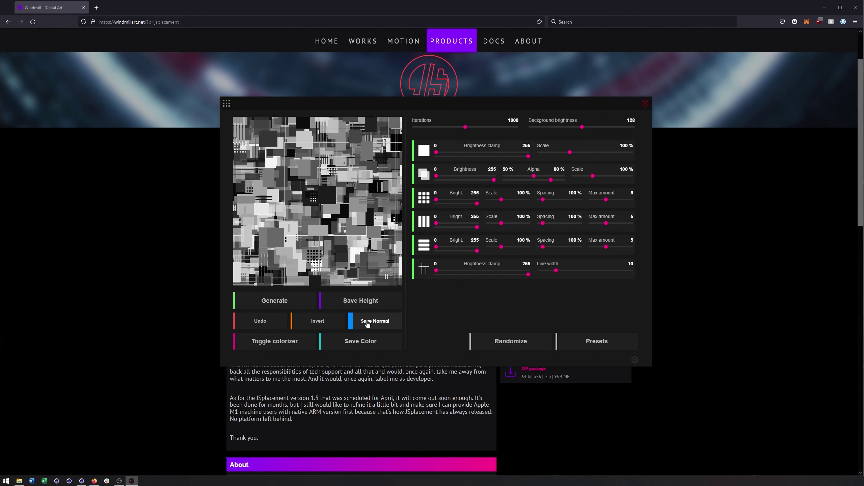
pyautogui.click(379, 234)
# Colourise the map, trying red, blue-yellow-pink, grey and purple palettes before the dark red one
pyautogui.click(280, 341)
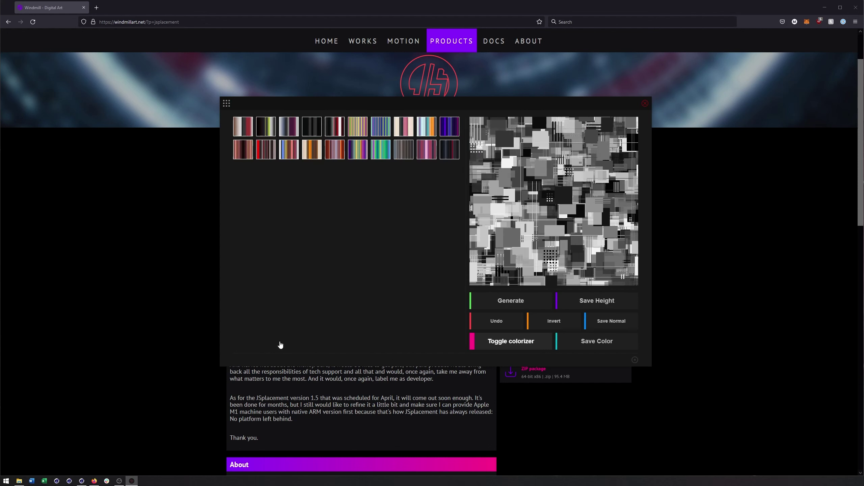
pyautogui.click(243, 136)
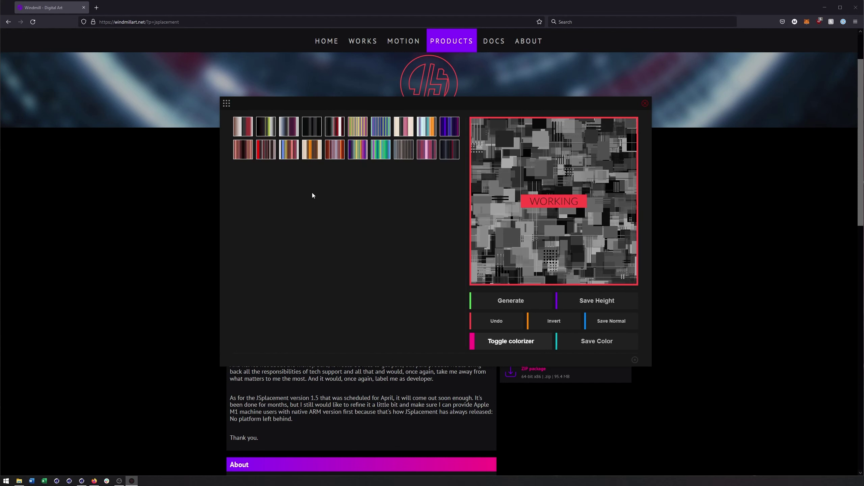
pyautogui.click(295, 155)
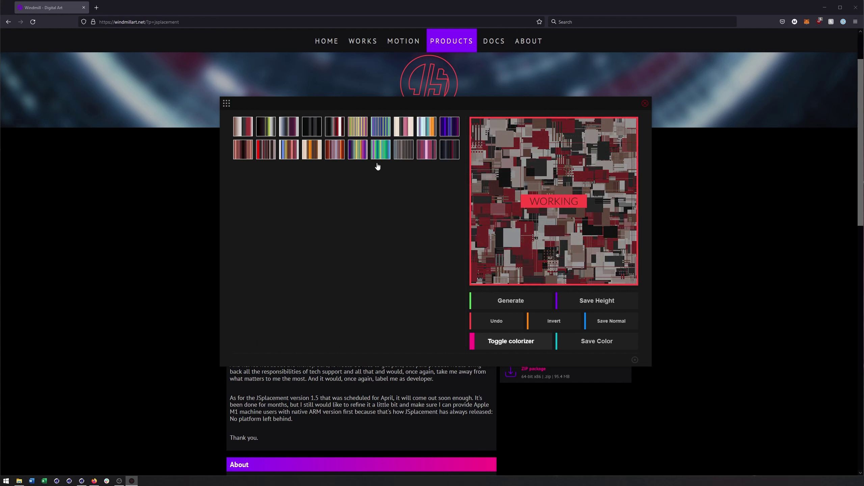
pyautogui.click(403, 157)
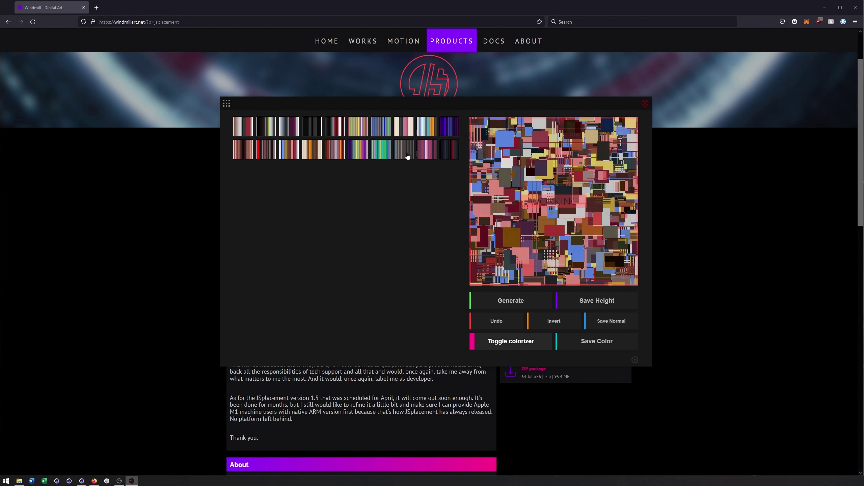
pyautogui.click(455, 130)
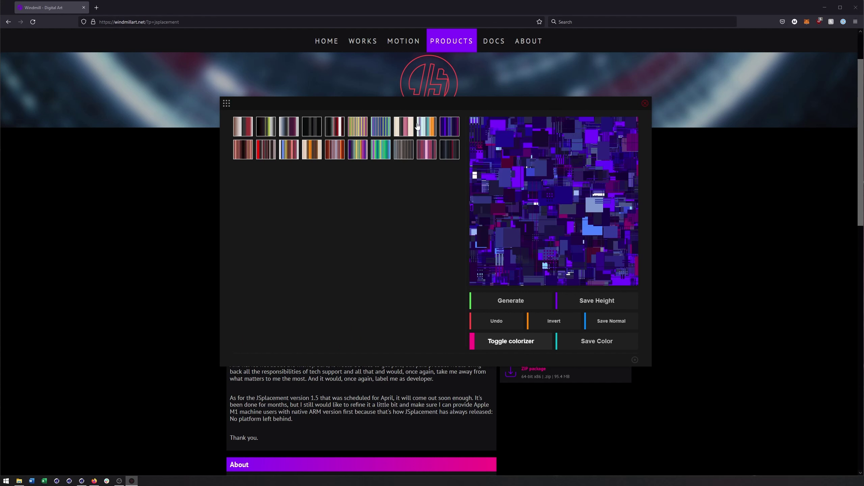
pyautogui.click(447, 150)
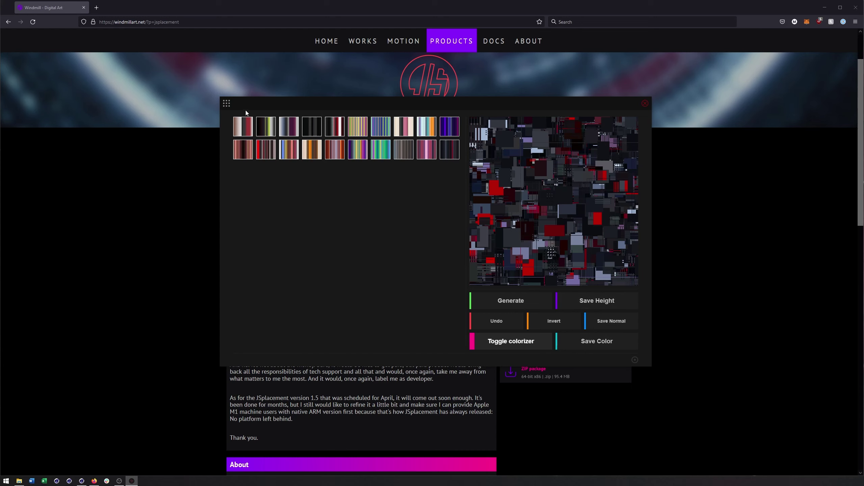
# Flip between the generator settings and the colour palettes, keeping the dark red palette
pyautogui.click(520, 342)
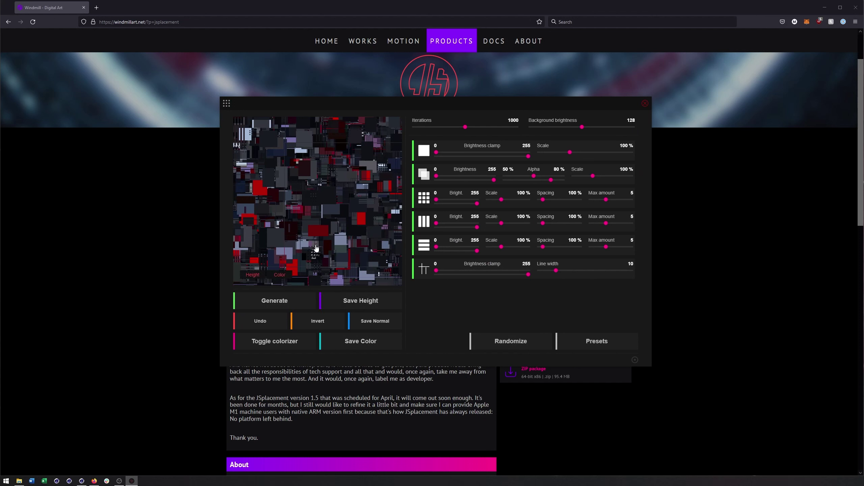
pyautogui.click(297, 342)
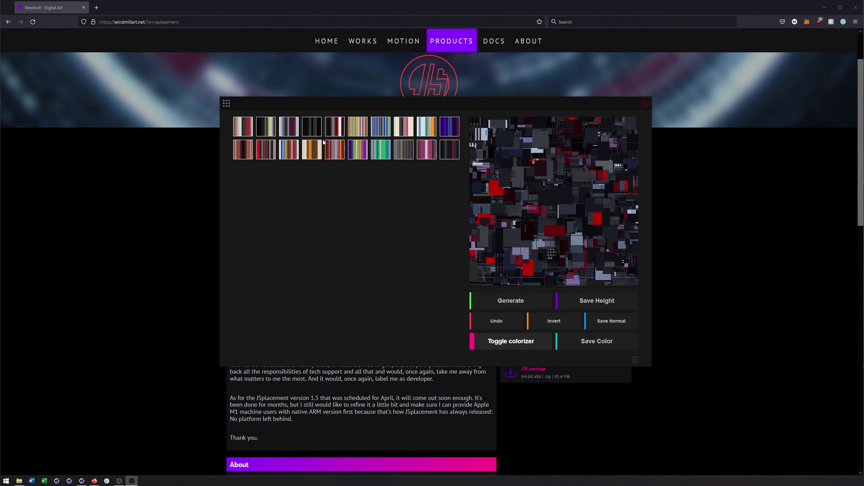
pyautogui.moveTo(538, 278)
pyautogui.click(226, 104)
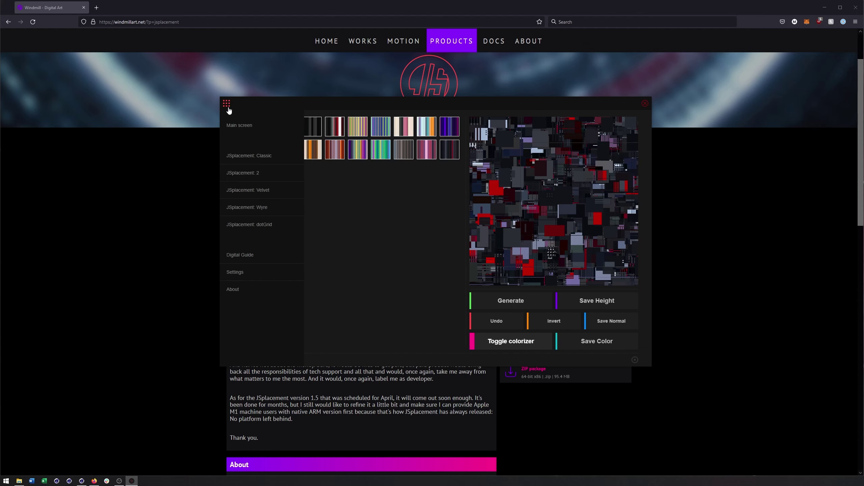
# Generate JSplacement 2 maps with Crap Pack, BIG:DATA, Aggromaxx and Custom Sprites, then pick dotGrid
pyautogui.click(272, 178)
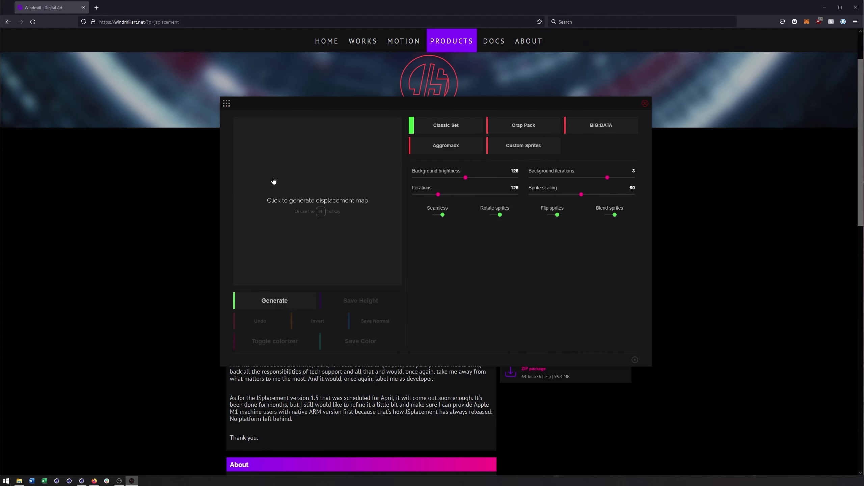
pyautogui.click(286, 193)
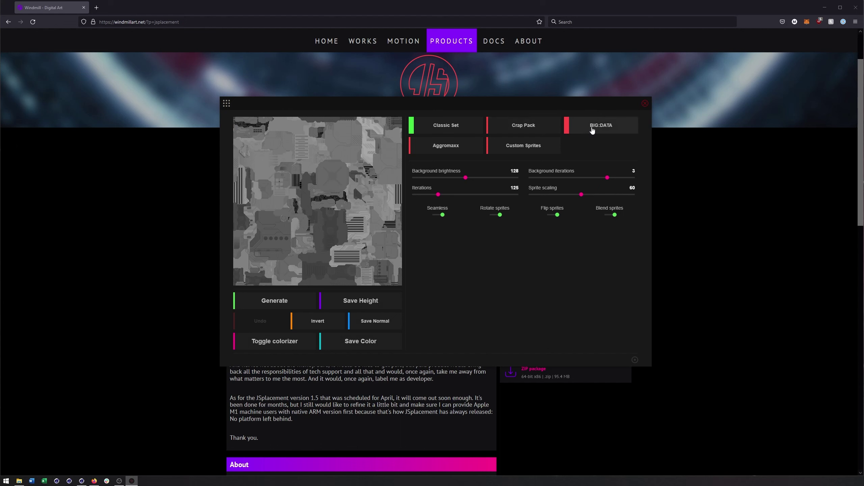
pyautogui.click(523, 125)
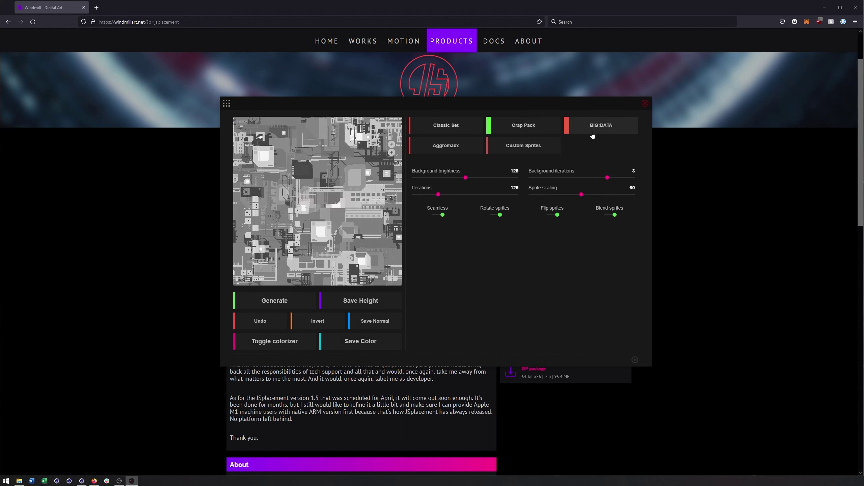
pyautogui.click(583, 126)
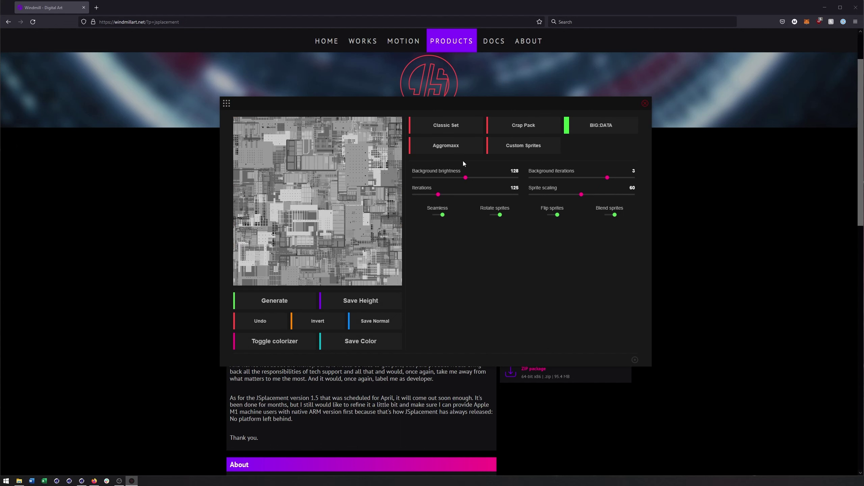
pyautogui.click(456, 147)
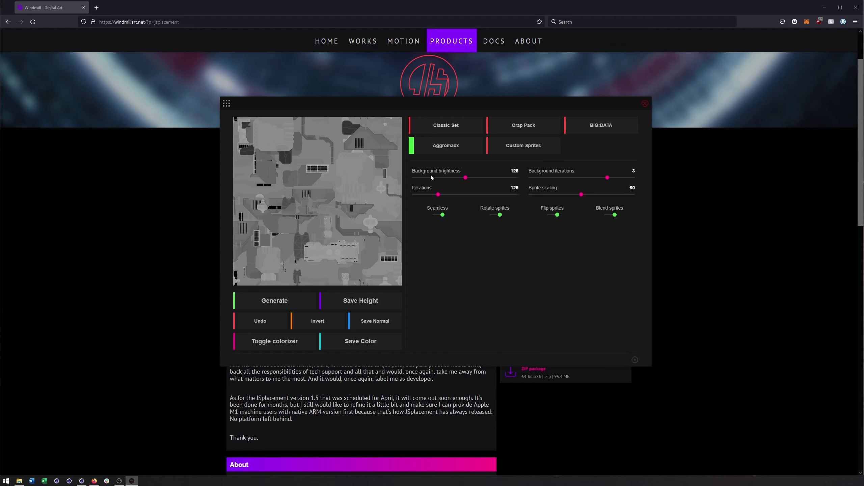
pyautogui.click(524, 150)
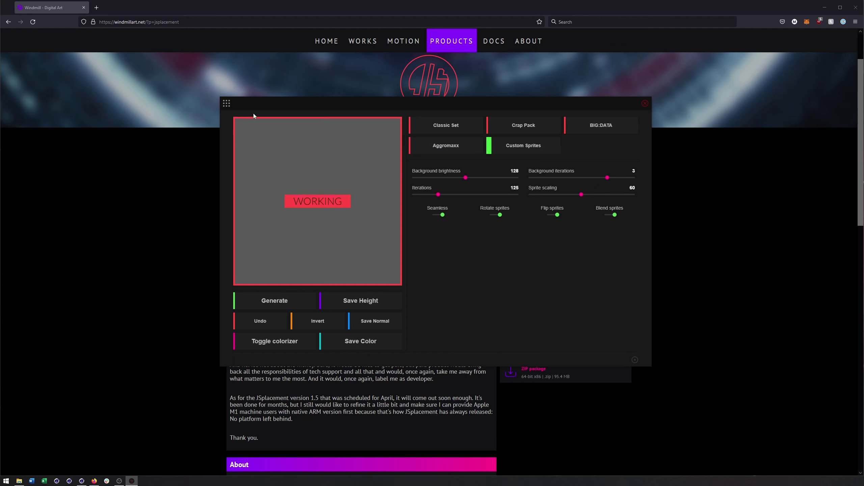
pyautogui.click(226, 103)
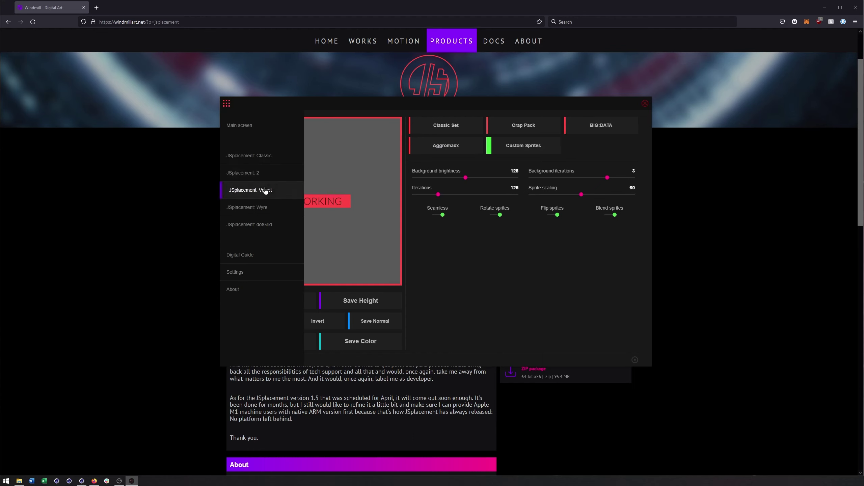
pyautogui.click(272, 226)
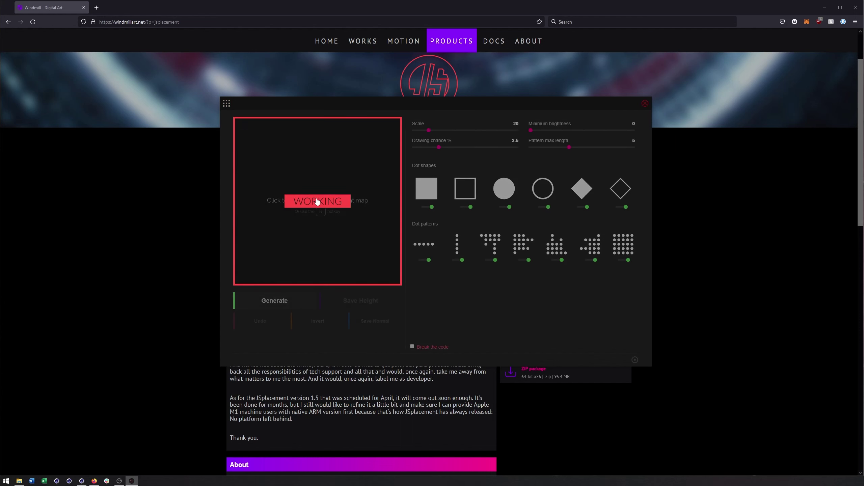
# Generate a dotGrid map at Scale 21 and save its height map to the Tex folder
pyautogui.click(343, 196)
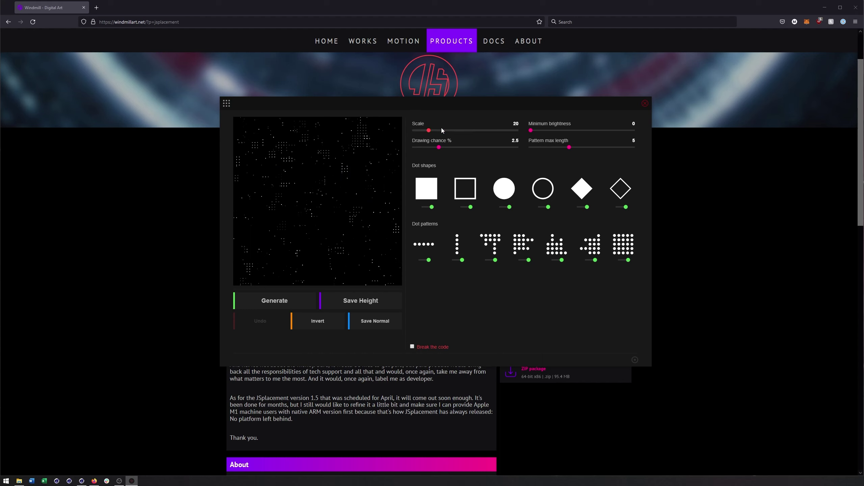
pyautogui.moveTo(442, 131)
pyautogui.mouseDown()
pyautogui.moveTo(473, 131)
pyautogui.moveTo(431, 131)
pyautogui.mouseUp()
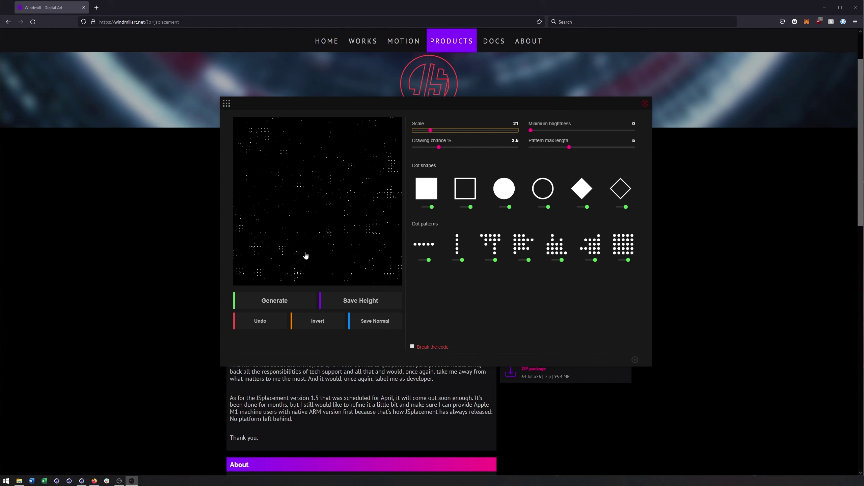
pyautogui.click(373, 300)
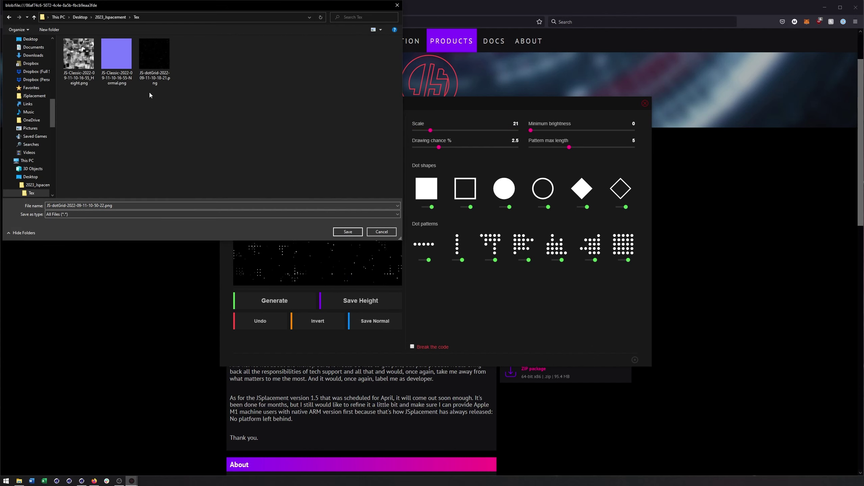
pyautogui.click(347, 232)
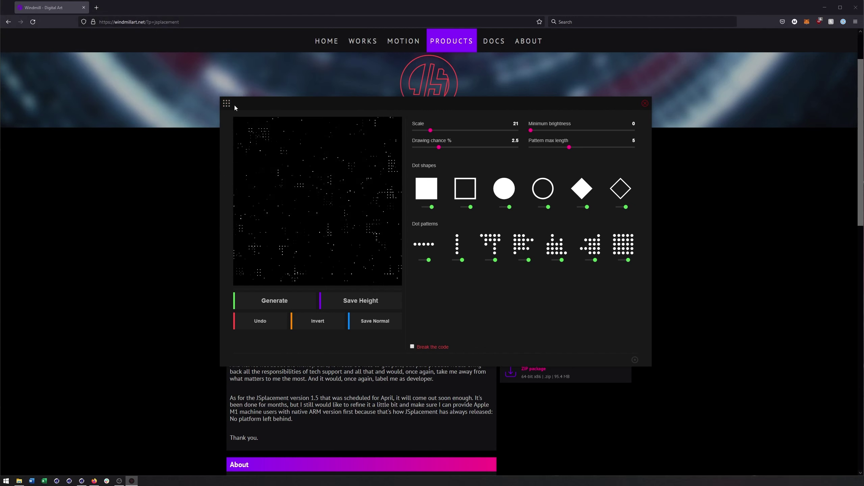
# Generate a blocky greyscale map with the Classic generator and return to Cinema 4D
pyautogui.click(230, 107)
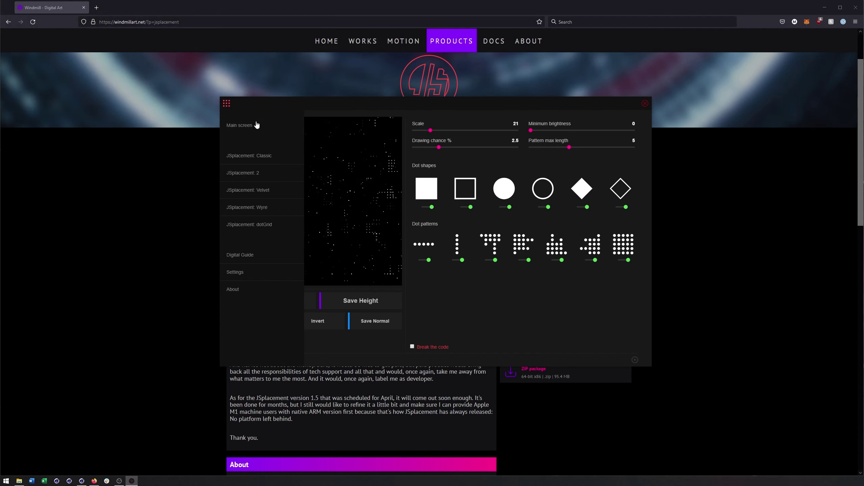
pyautogui.click(262, 155)
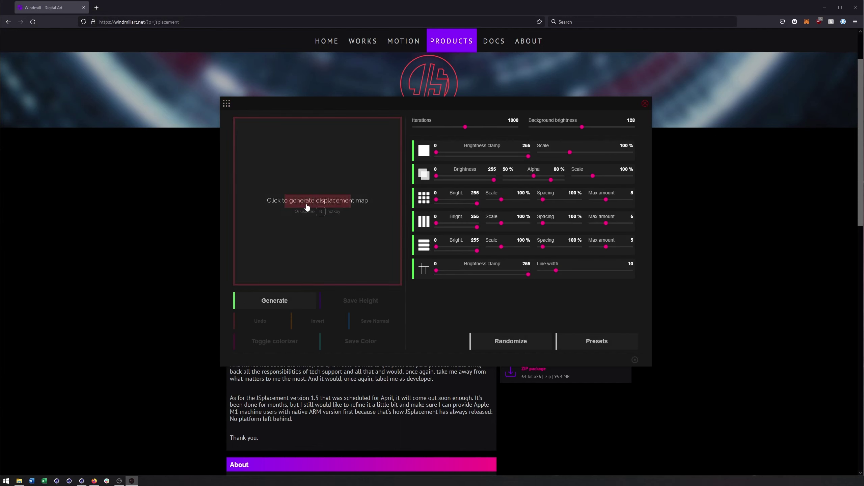
pyautogui.click(308, 208)
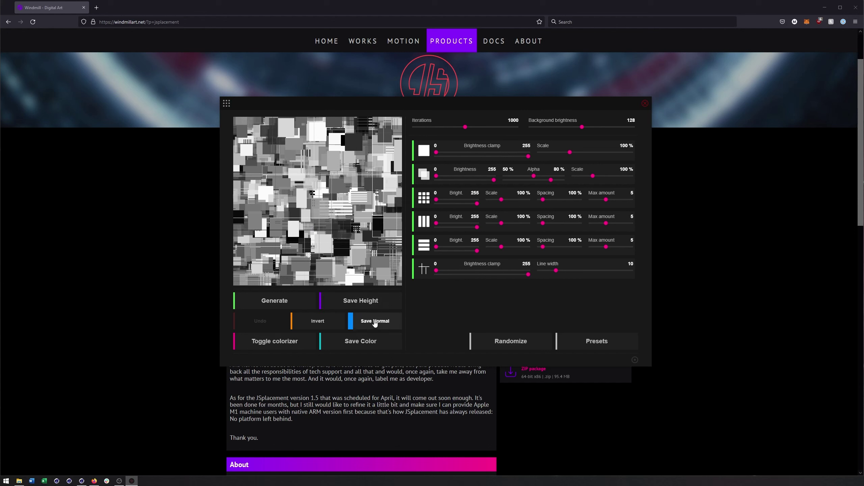
pyautogui.click(85, 481)
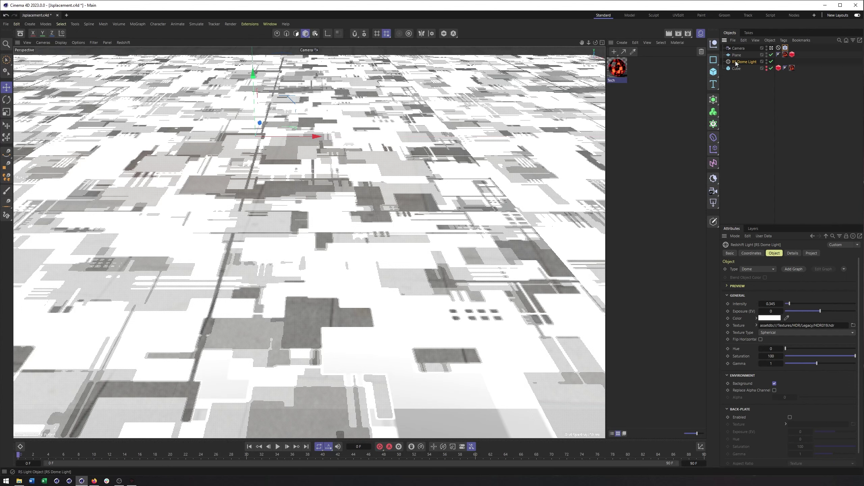
# Delete the Cube object from the scene
pyautogui.keyDown('shift'); pyautogui.click(738, 49); pyautogui.keyUp('shift')
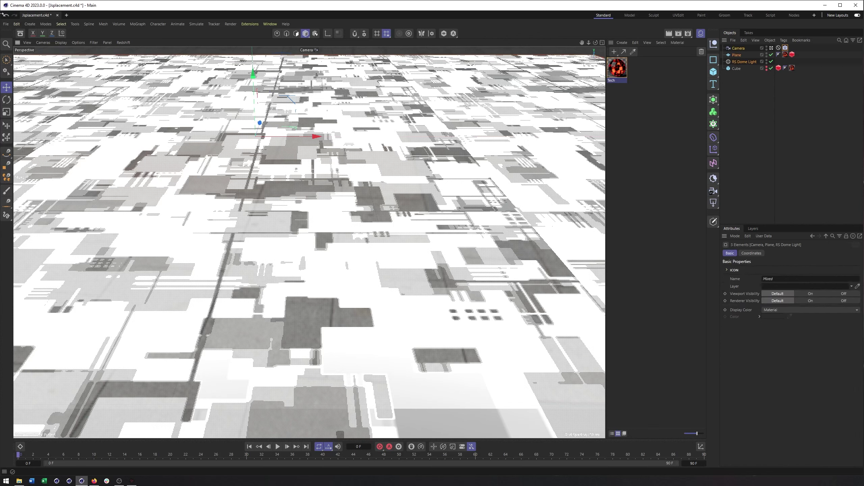
pyautogui.click(613, 77)
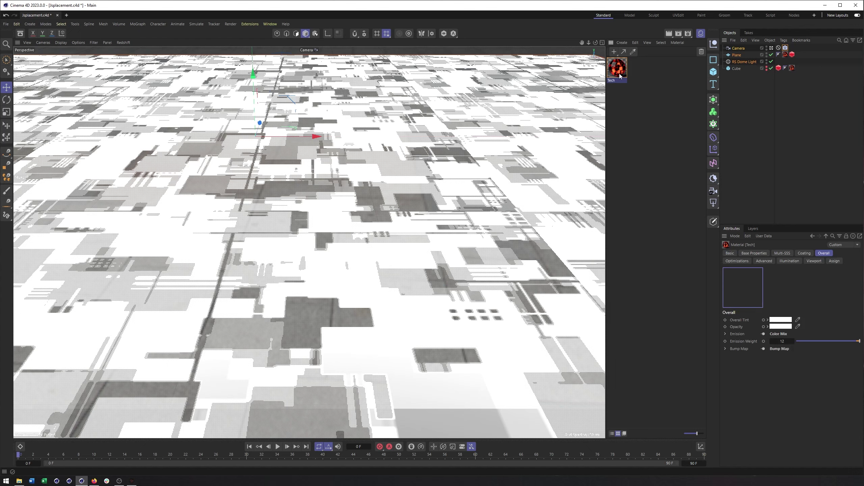
pyautogui.click(736, 68)
pyautogui.press('Delete')
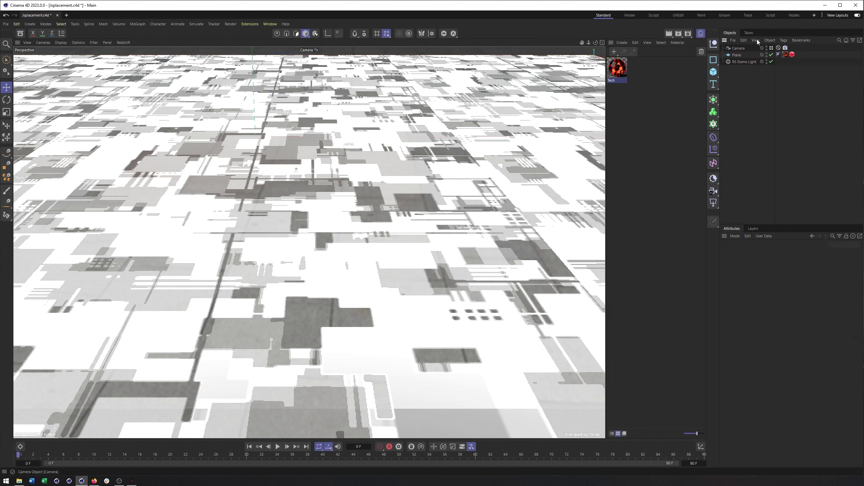
# Inspect the RS Dome Light's light types and texture path settings
pyautogui.click(741, 63)
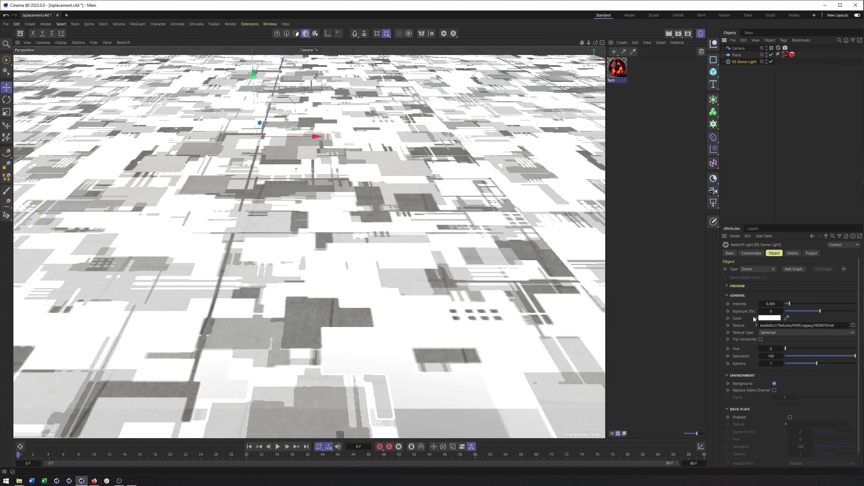
pyautogui.click(716, 208)
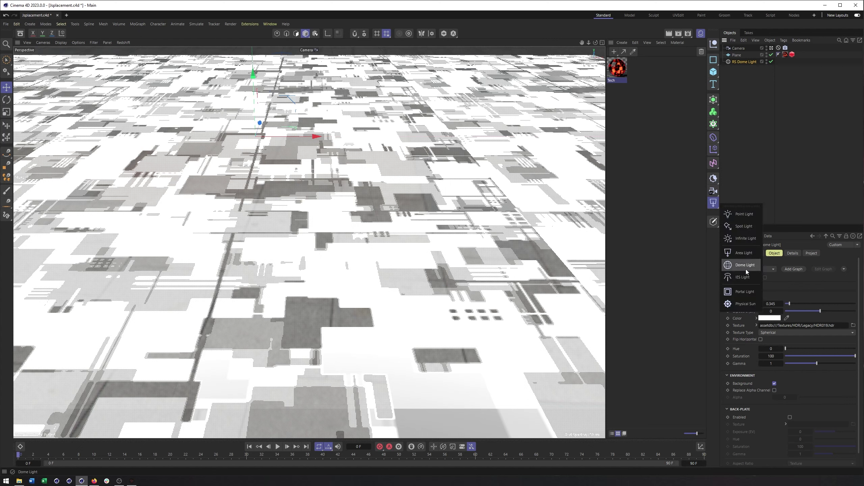
pyautogui.click(837, 325)
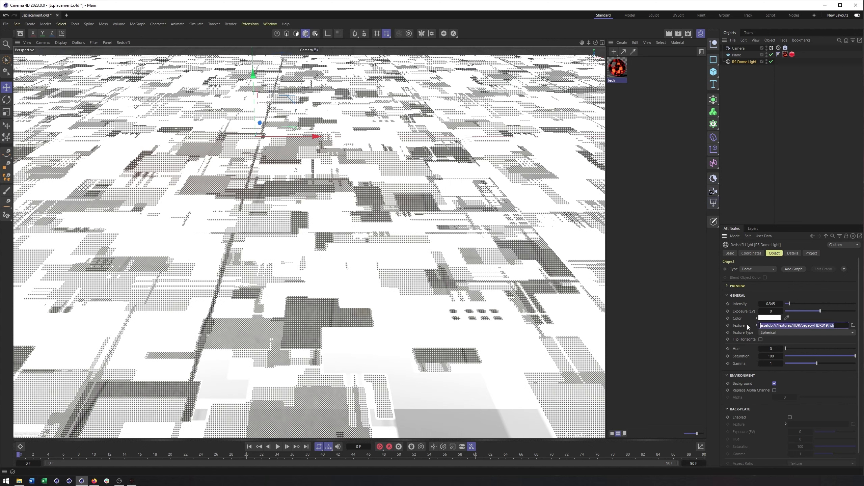
pyautogui.click(756, 326)
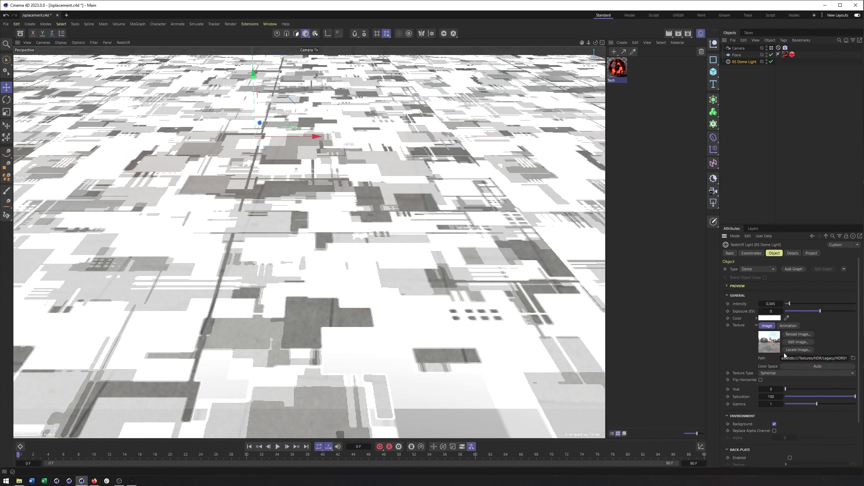
pyautogui.click(756, 325)
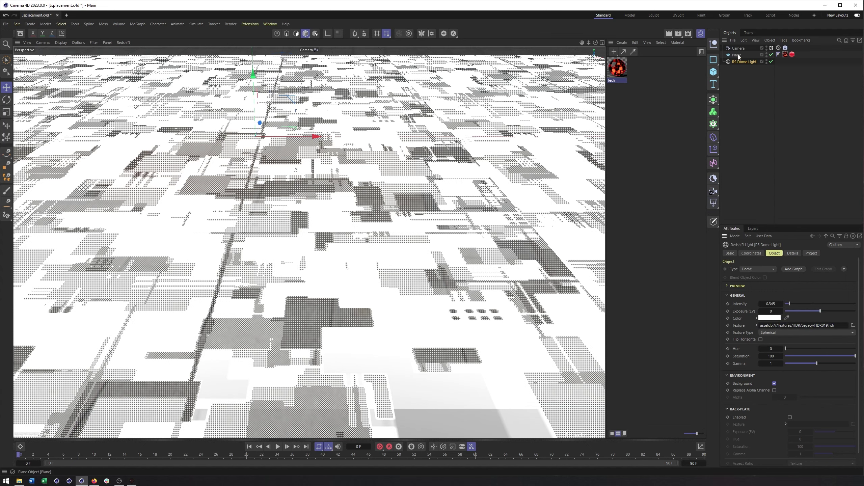
# Delete the Plane's material and RS Object tags
pyautogui.click(736, 55)
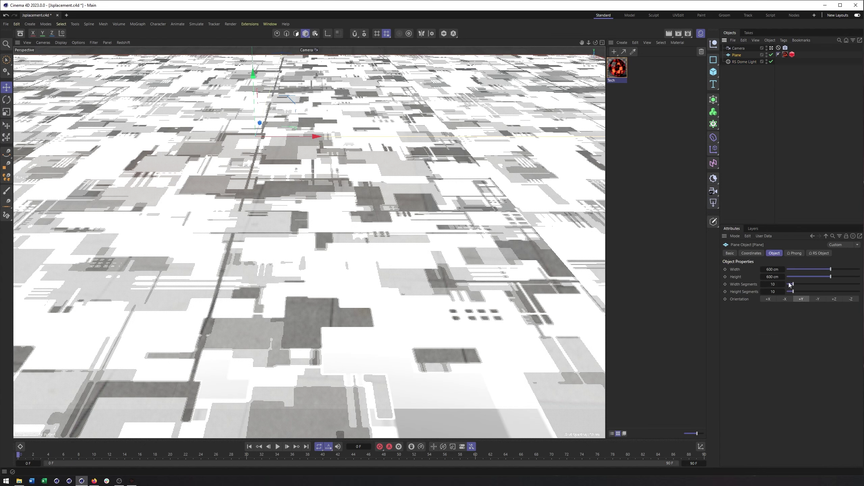
pyautogui.click(786, 54)
pyautogui.keyDown('shift'); pyautogui.click(793, 54); pyautogui.keyUp('shift')
pyautogui.press('Delete')
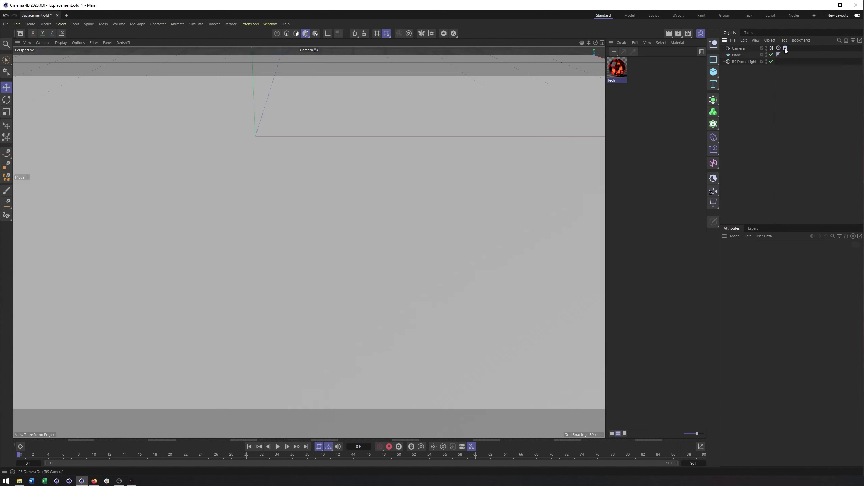
# Leave the scene camera, orbit to inspect the bare plane, then view through the camera again
pyautogui.click(771, 48)
pyautogui.keyDown('alt'); pyautogui.moveTo(456, 154); pyautogui.dragTo(591, 92); pyautogui.keyUp('alt')
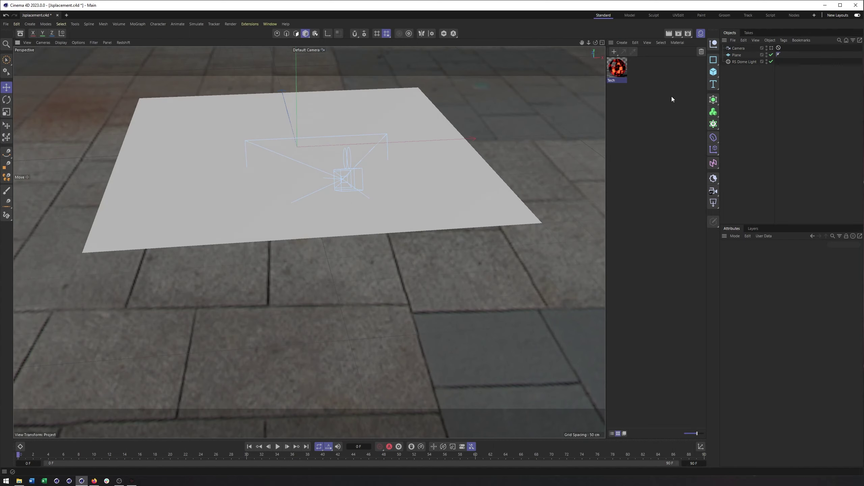
pyautogui.click(772, 49)
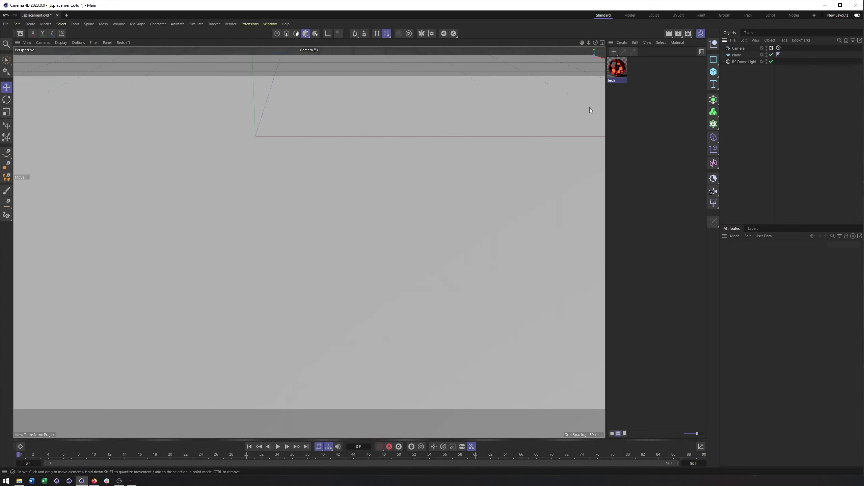
# Create a new Redshift material and open its node graph beside the viewport
pyautogui.click(618, 69)
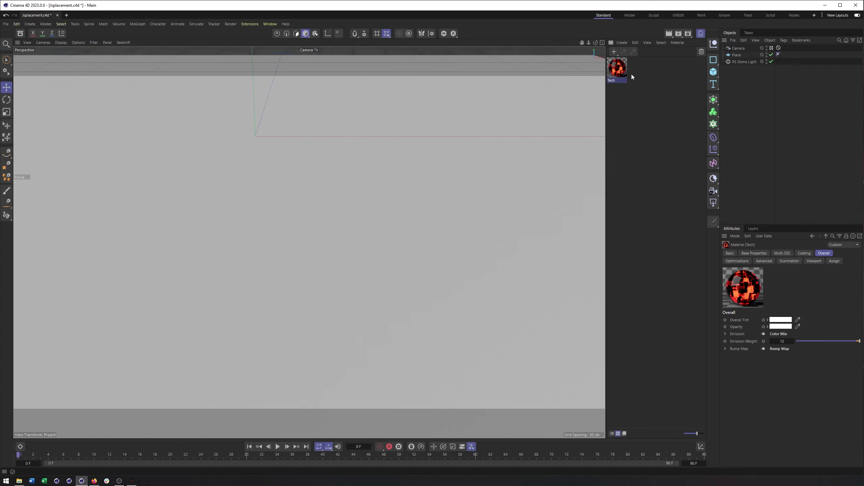
pyautogui.click(614, 52)
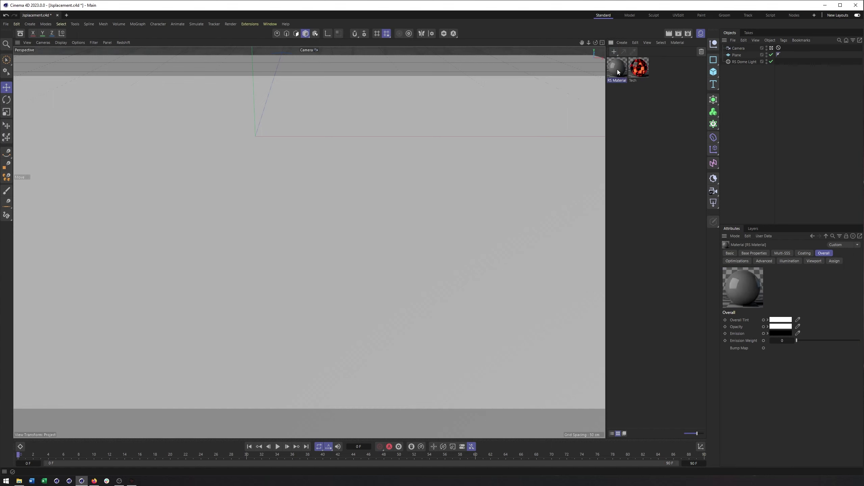
pyautogui.doubleClick(617, 68)
pyautogui.moveTo(641, 61); pyautogui.dragTo(213, 108)
# Rename the new material to Tech_New
pyautogui.doubleClick(616, 80)
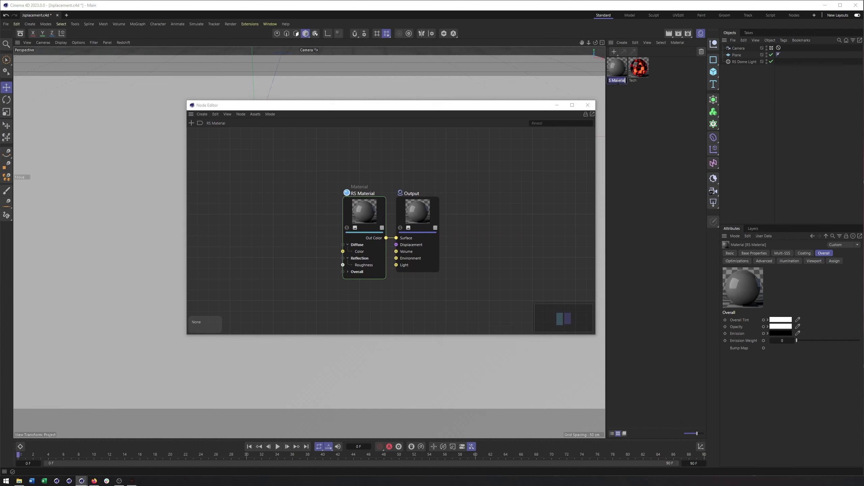
pyautogui.write('T')
pyautogui.write('ech NM')
pyautogui.press('Return')
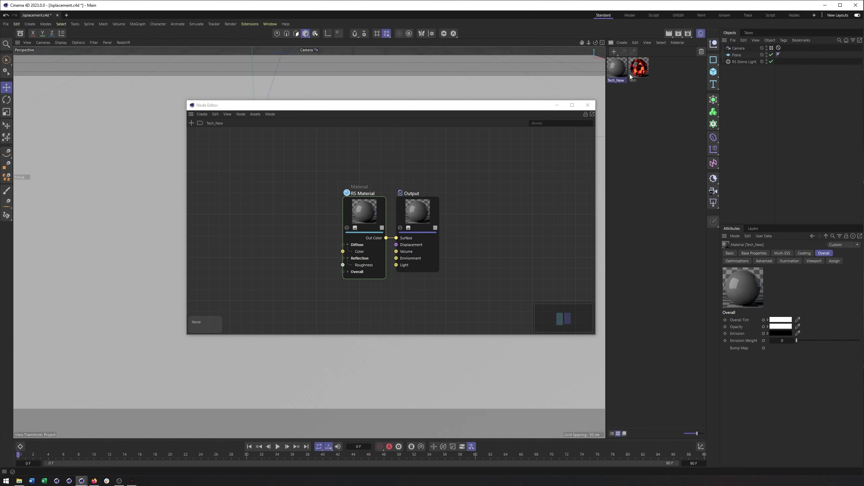
# Toggle the Material Manager between list and thumbnails, shrink the thumbnails, and widen the viewport
pyautogui.click(612, 435)
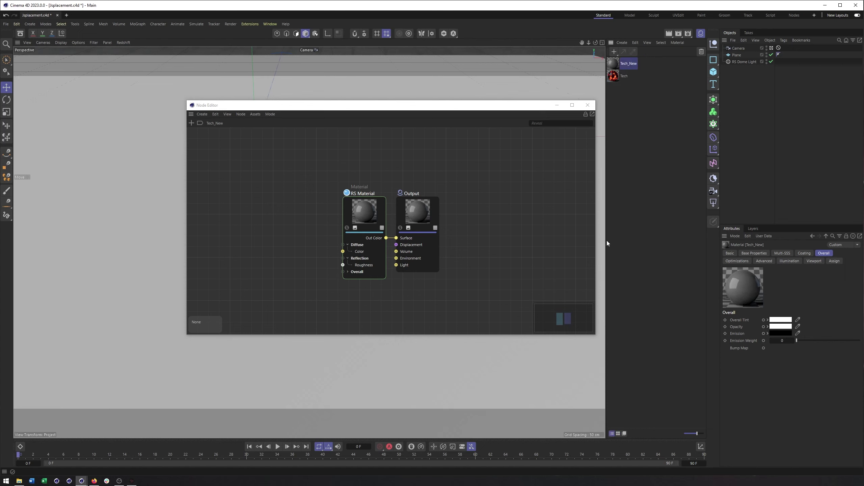
pyautogui.click(618, 434)
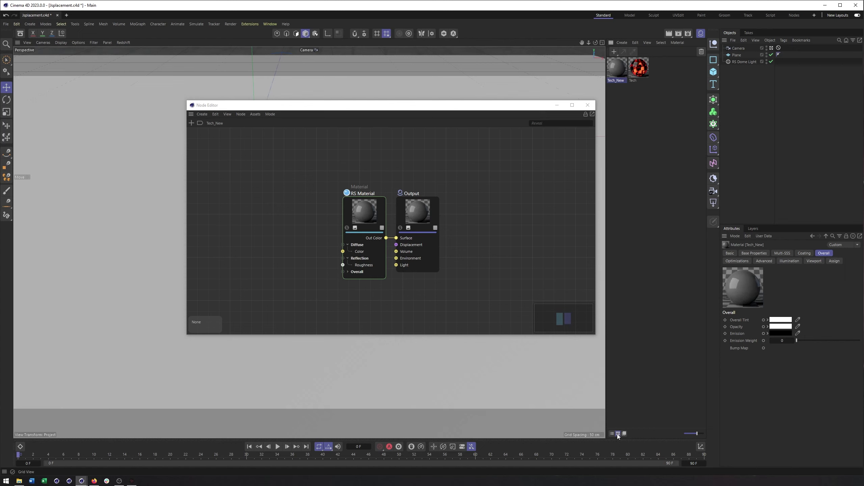
pyautogui.moveTo(698, 435); pyautogui.dragTo(691, 434)
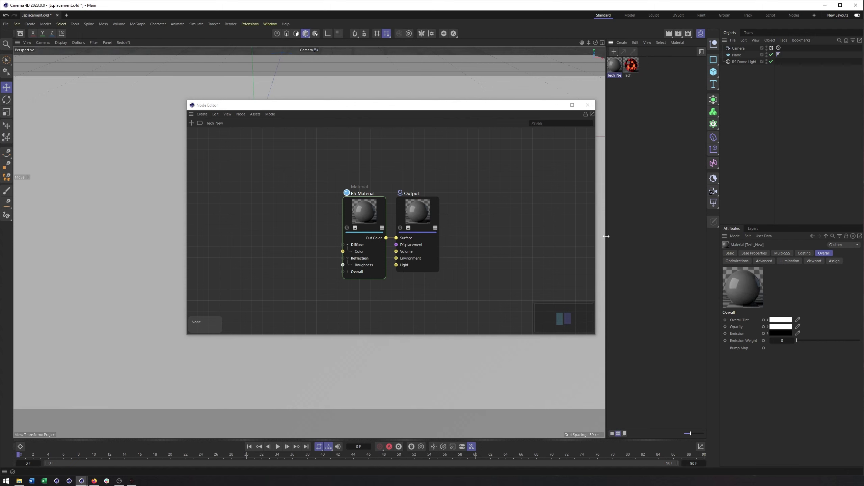
pyautogui.moveTo(605, 236); pyautogui.dragTo(652, 233)
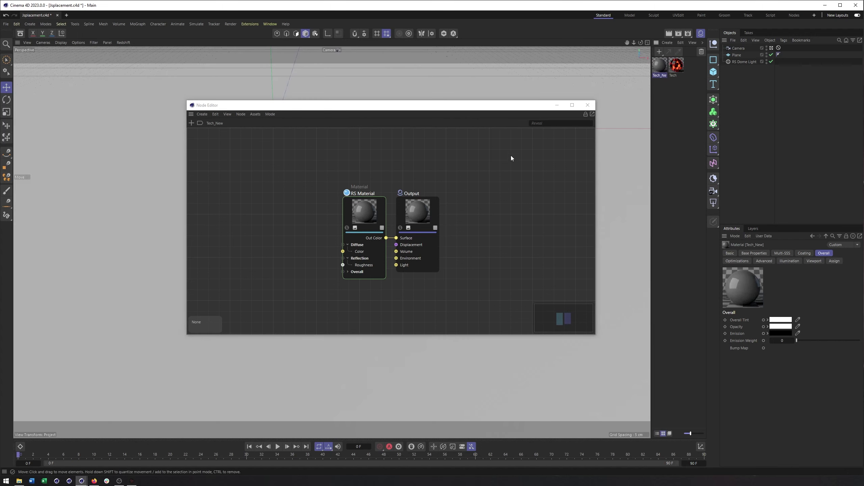
# Reposition the Output and RS Material nodes in the Node Editor graph
pyautogui.moveTo(418, 213); pyautogui.dragTo(461, 193)
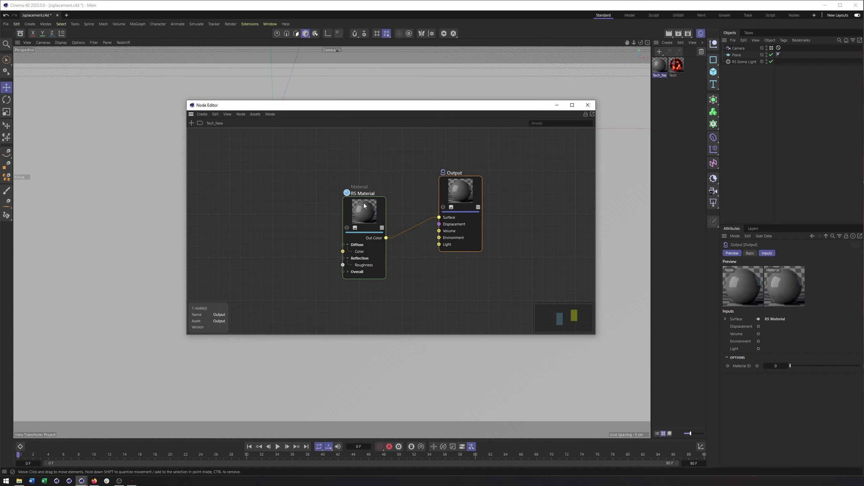
pyautogui.moveTo(363, 203); pyautogui.dragTo(367, 172)
pyautogui.click(657, 434)
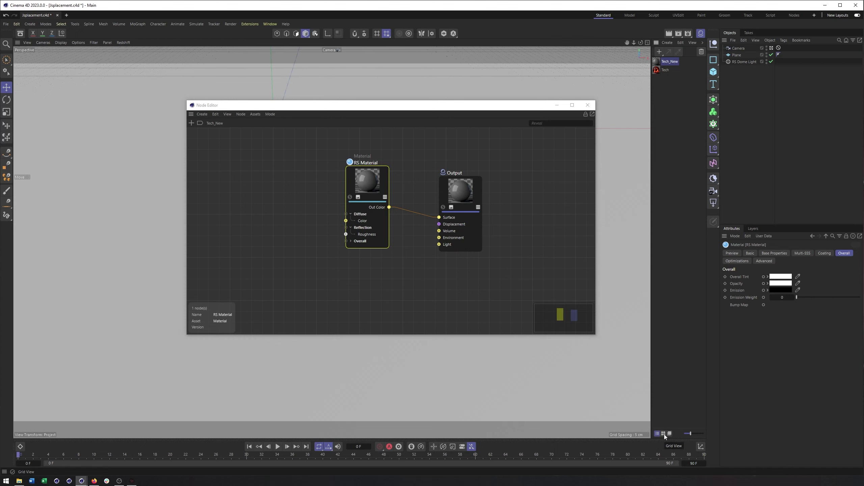
pyautogui.click(663, 433)
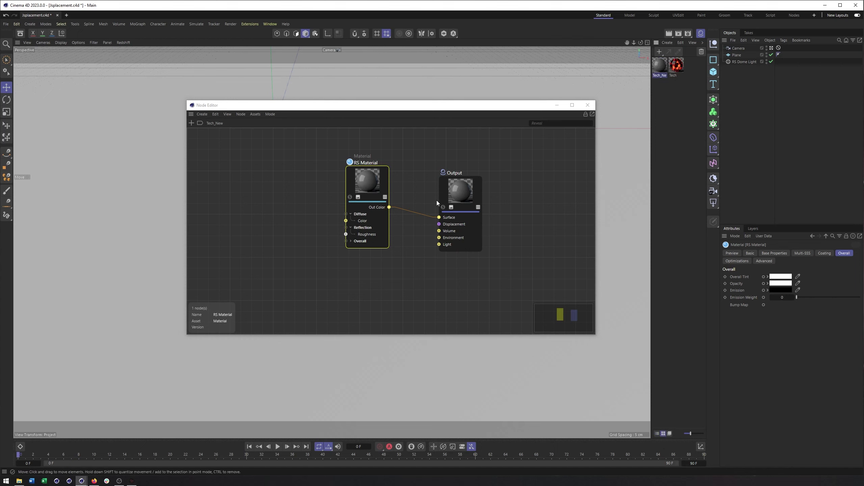
pyautogui.moveTo(439, 203); pyautogui.dragTo(447, 190)
# Drag the JSplacement dotGrid, normal and height maps into the Tech_New node graph
pyautogui.click(190, 123)
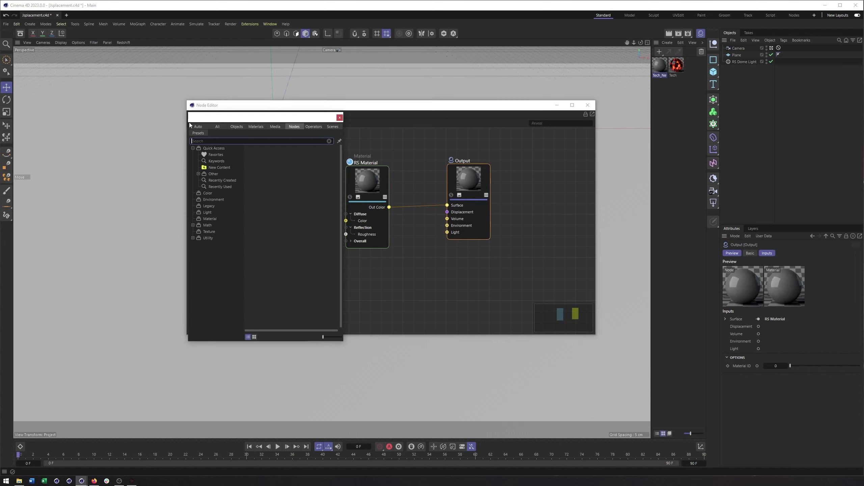
pyautogui.click(339, 118)
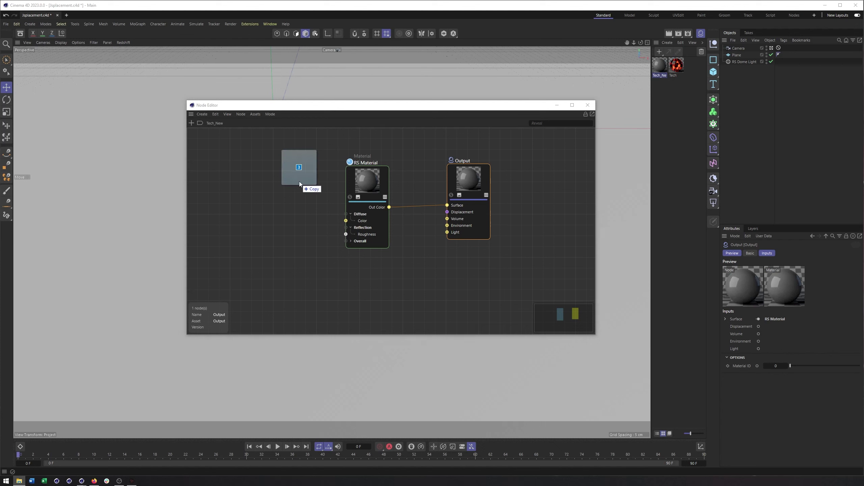
pyautogui.moveTo(299, 181); pyautogui.dragTo(288, 201)
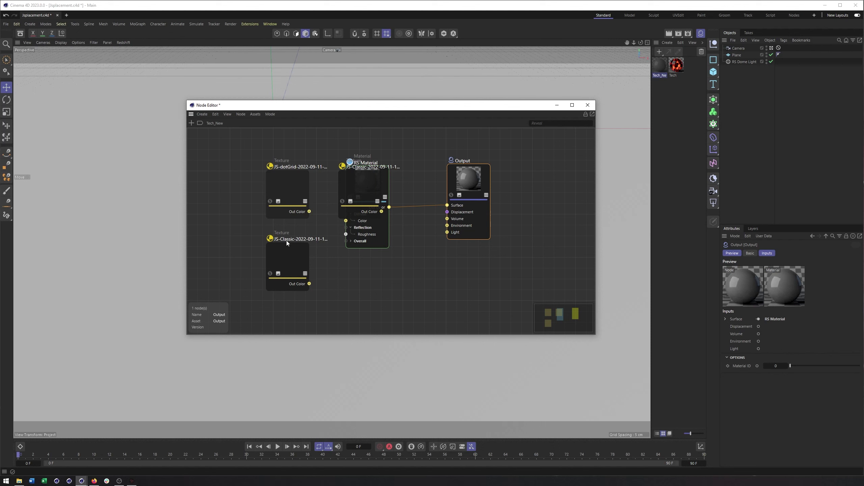
# Arrange the three Texture nodes, RS Material and Output nodes neatly in the graph
pyautogui.moveTo(366, 186); pyautogui.dragTo(342, 278)
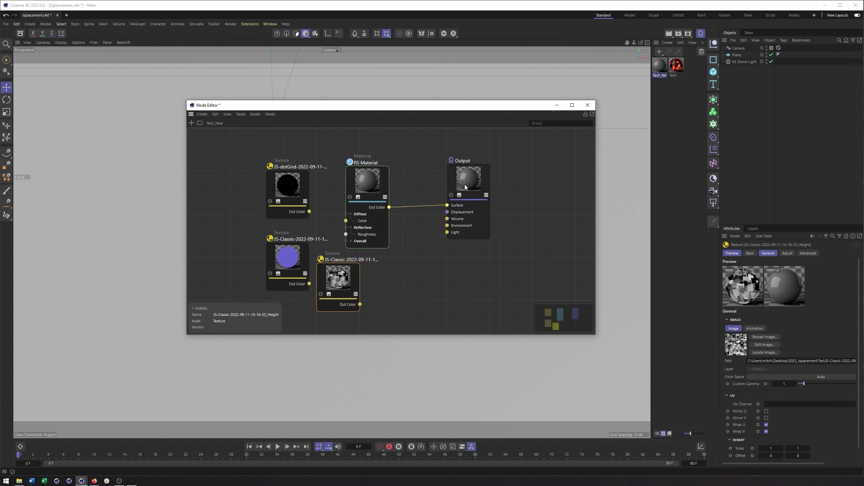
pyautogui.moveTo(465, 187); pyautogui.dragTo(513, 171)
pyautogui.moveTo(368, 184); pyautogui.dragTo(429, 160)
pyautogui.moveTo(351, 267); pyautogui.dragTo(353, 260)
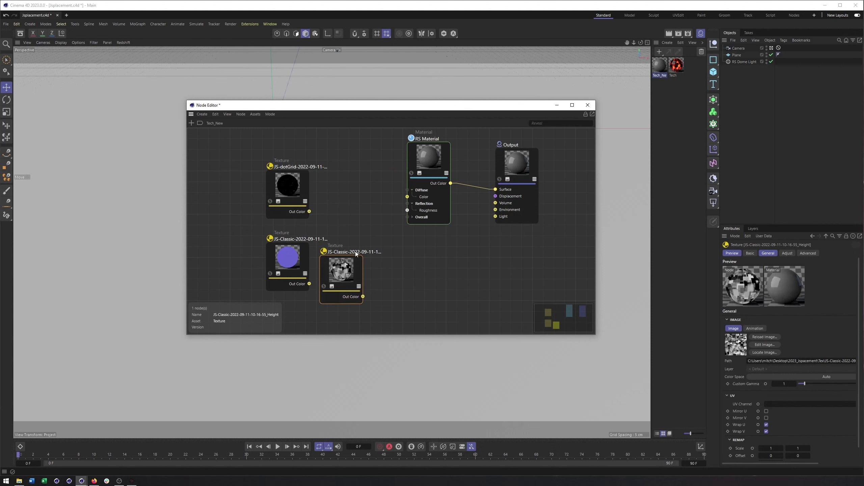
pyautogui.moveTo(286, 191); pyautogui.dragTo(382, 287)
pyautogui.moveTo(279, 260); pyautogui.dragTo(240, 231)
pyautogui.moveTo(337, 268); pyautogui.dragTo(339, 286)
pyautogui.moveTo(248, 228); pyautogui.dragTo(272, 229)
pyautogui.click(191, 123)
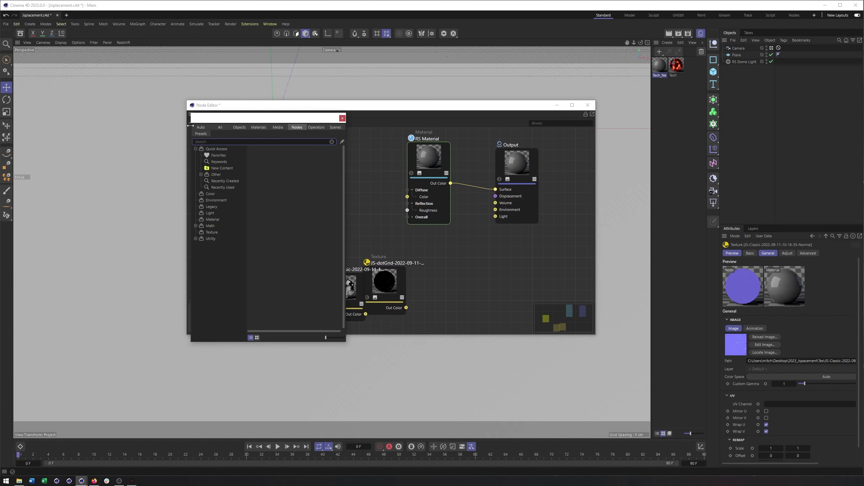
# Add a Bump Map node and route the purple normal texture through it into the RS Material's Bump Map
pyautogui.write('bump')
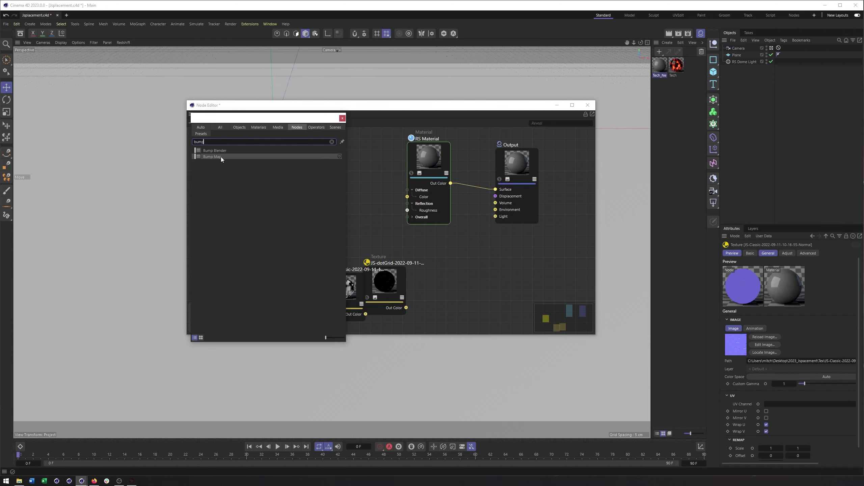
pyautogui.doubleClick(221, 157)
pyautogui.moveTo(388, 228); pyautogui.dragTo(344, 214)
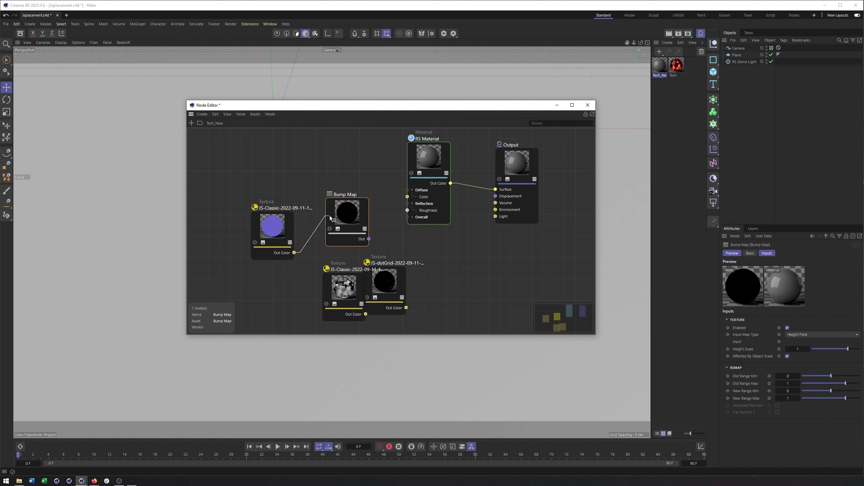
pyautogui.moveTo(330, 216); pyautogui.dragTo(351, 214)
pyautogui.click(405, 229)
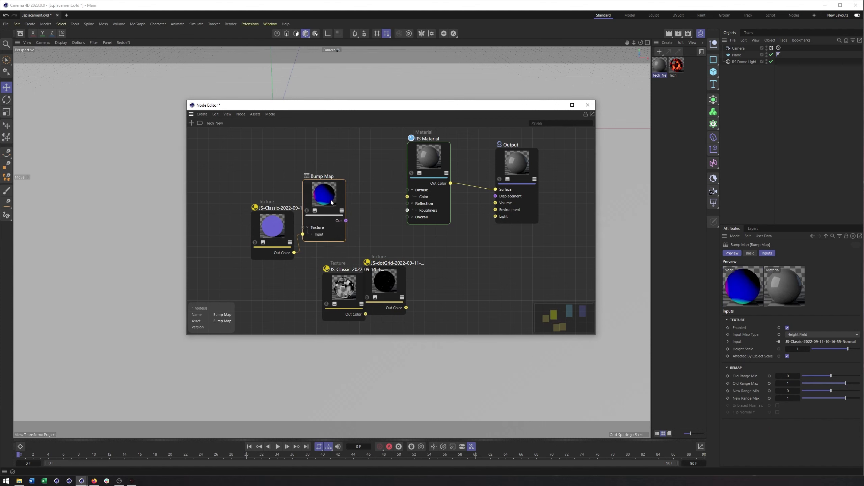
pyautogui.click(412, 217)
pyautogui.moveTo(375, 226); pyautogui.dragTo(407, 230)
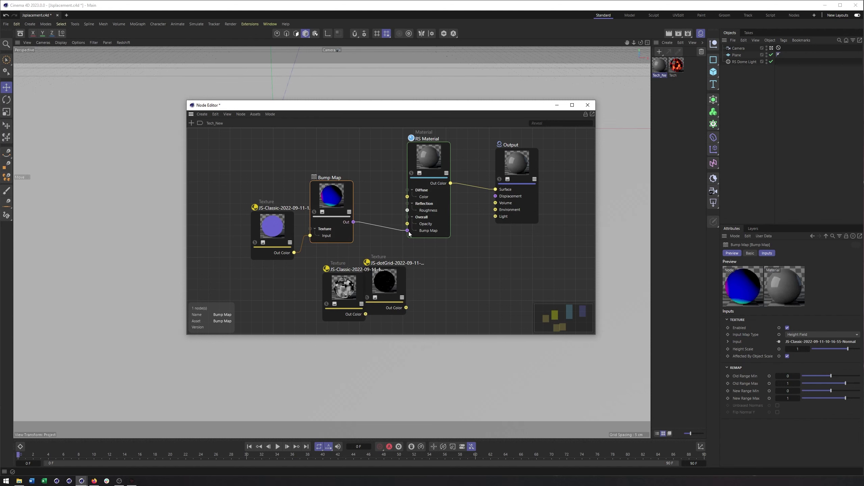
# Drag Tech_New onto the Plane, check its Width Segments, and reposition the Node Editor window
pyautogui.moveTo(660, 66); pyautogui.dragTo(737, 55)
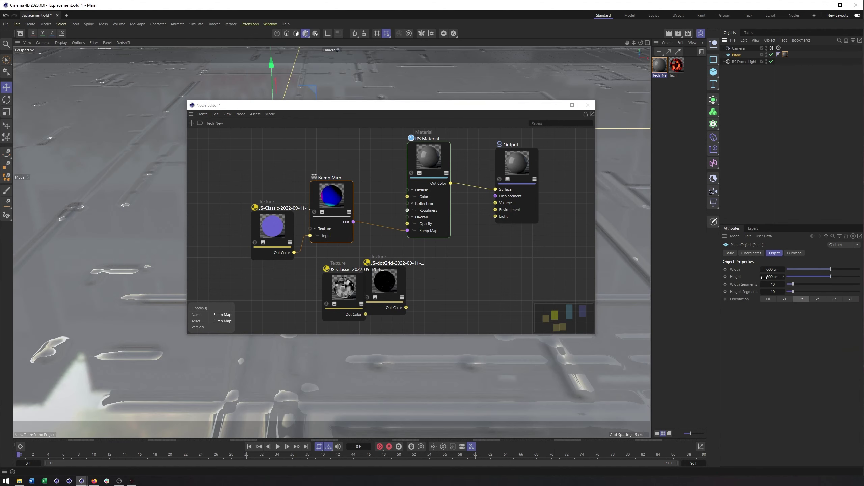
pyautogui.click(773, 284)
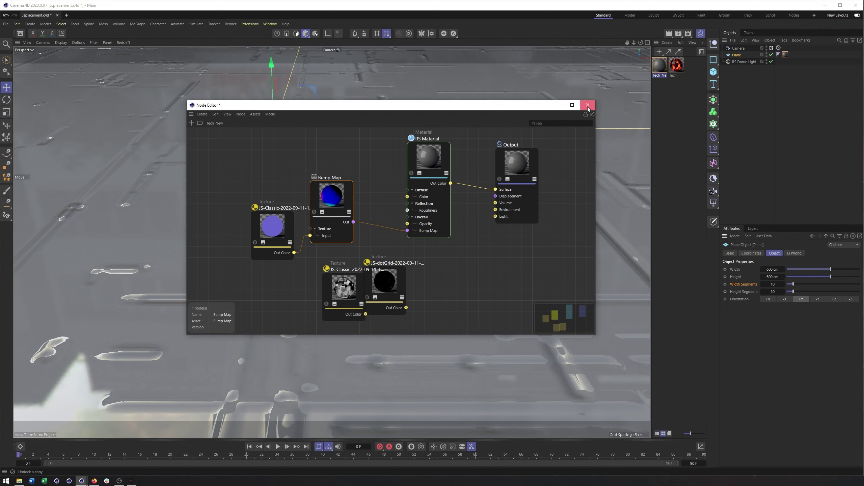
pyautogui.moveTo(434, 107); pyautogui.dragTo(505, 113)
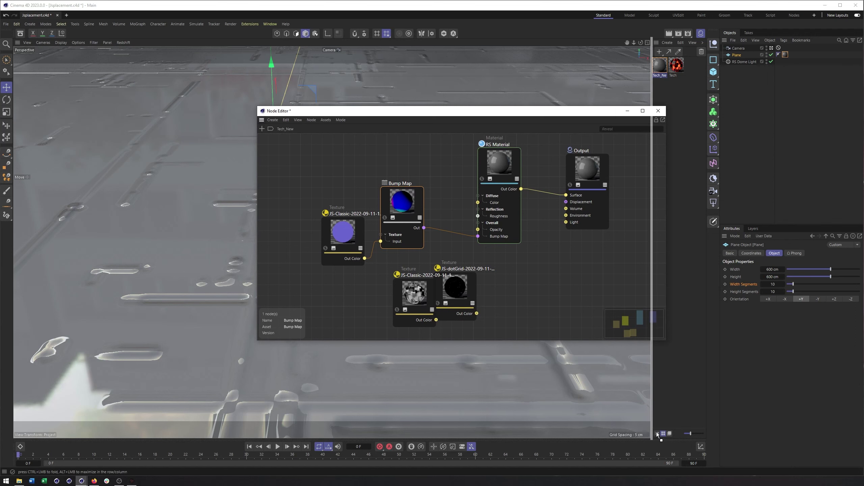
# Dock the node graph below a taller viewport and nudge the Bump Map and purple texture nodes
pyautogui.moveTo(648, 439); pyautogui.dragTo(650, 439)
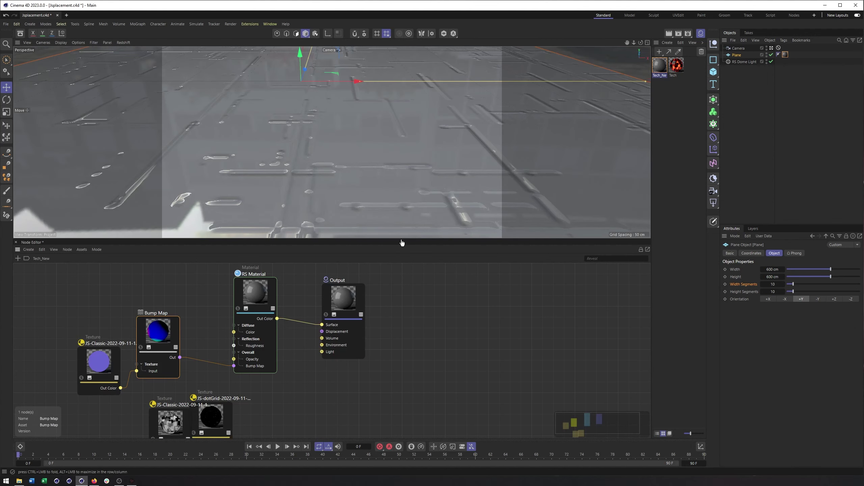
pyautogui.moveTo(402, 245); pyautogui.dragTo(403, 273)
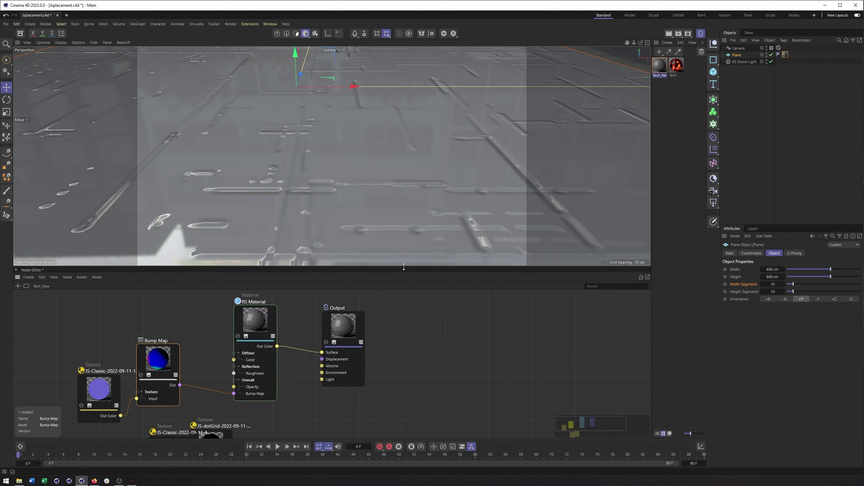
pyautogui.press('h')
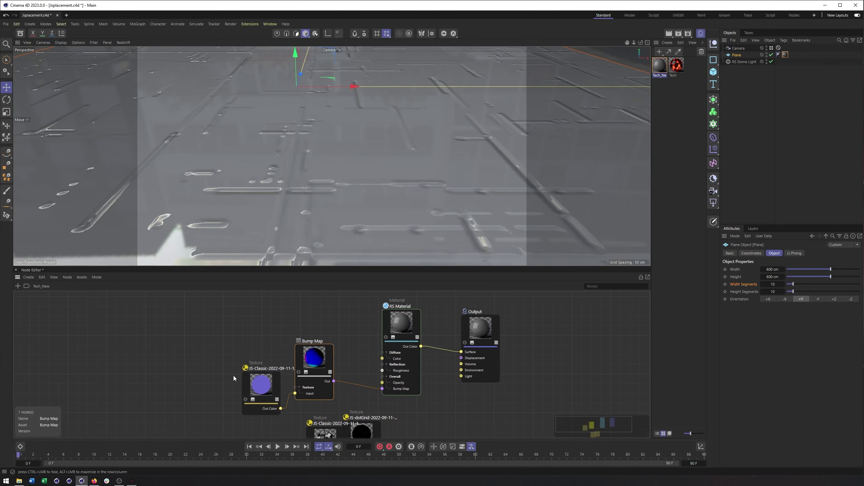
pyautogui.moveTo(322, 347); pyautogui.dragTo(343, 357)
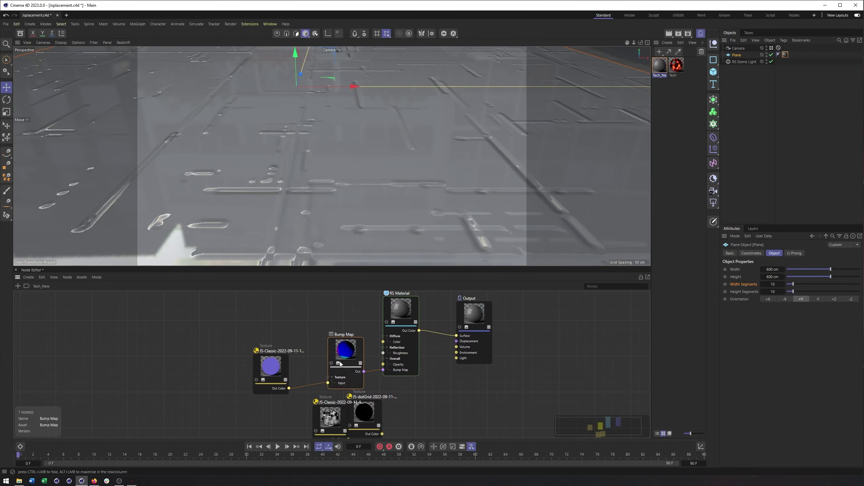
pyautogui.scroll(-1, 340, 364)
pyautogui.moveTo(296, 357); pyautogui.dragTo(312, 352)
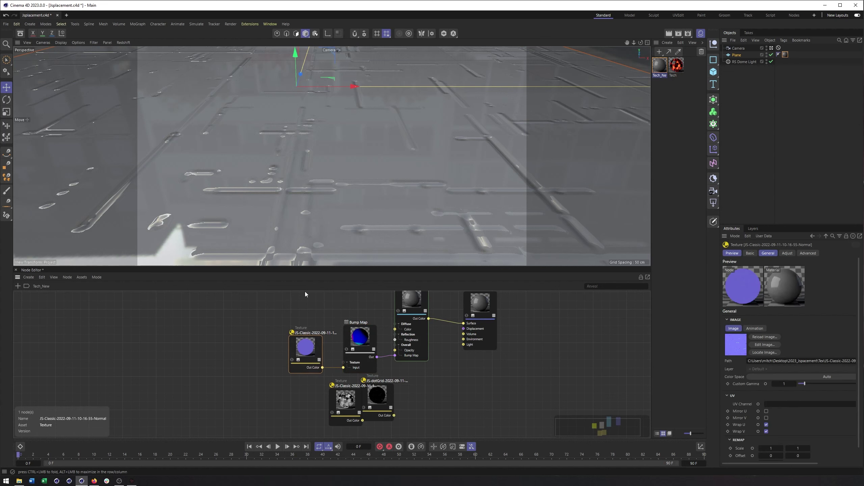
# Start the interactive Redshift preview and tile the Tech_New material tag 3 by 3
pyautogui.click(121, 42)
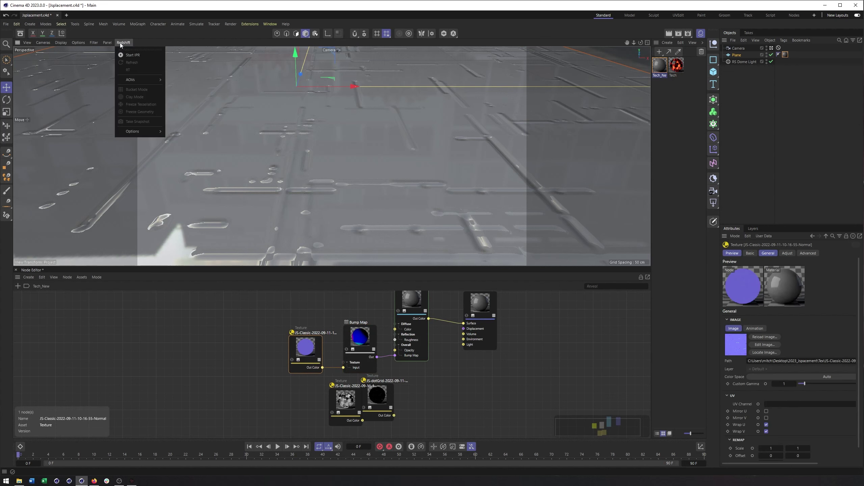
pyautogui.click(136, 55)
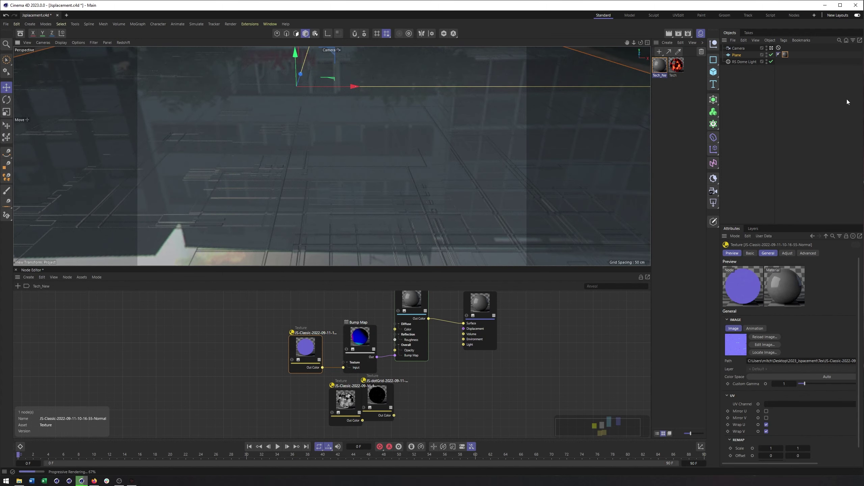
pyautogui.click(785, 55)
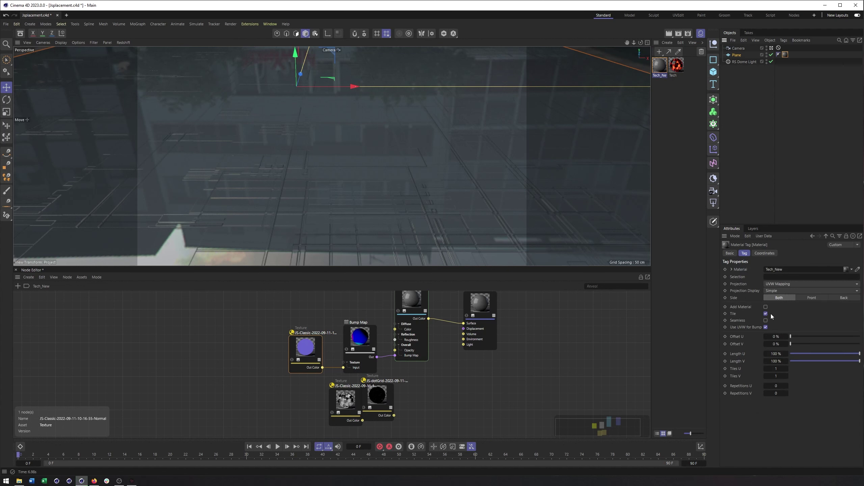
pyautogui.click(779, 369)
pyautogui.write('3')
pyautogui.press('Tab')
pyautogui.write('3')
pyautogui.press('Return')
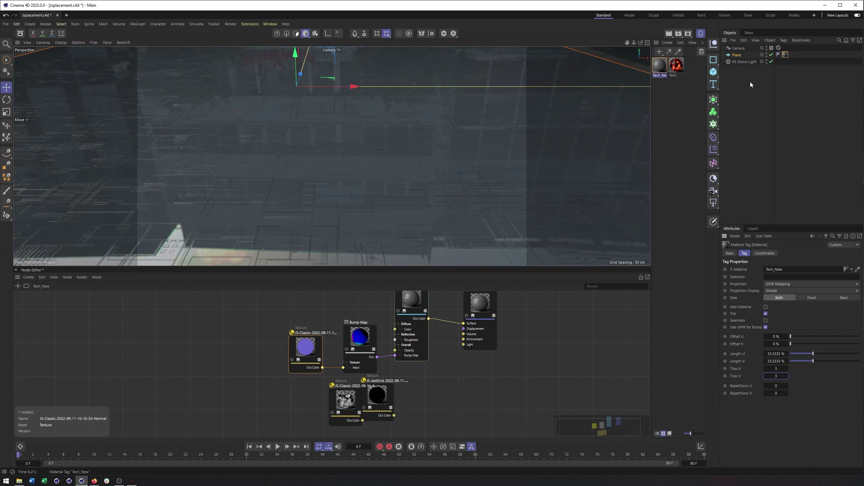
# Move the normal-map, height texture and Bump Map nodes up and left into a tidier layout
pyautogui.click(300, 357)
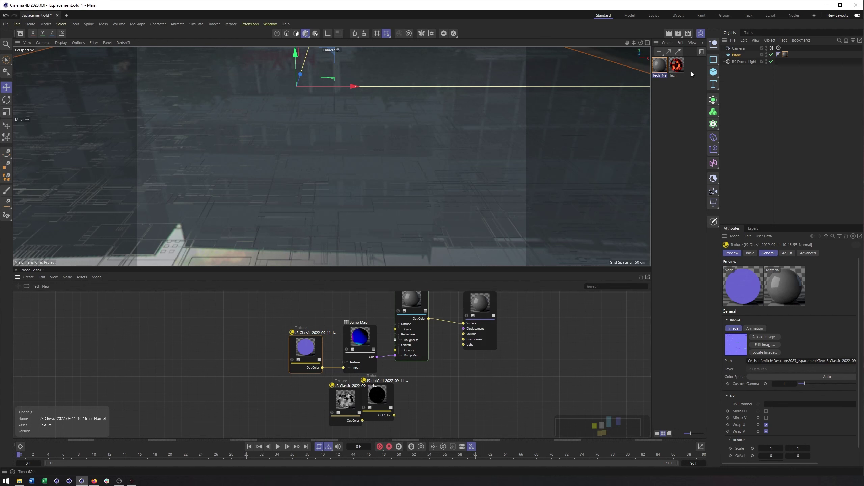
pyautogui.click(785, 54)
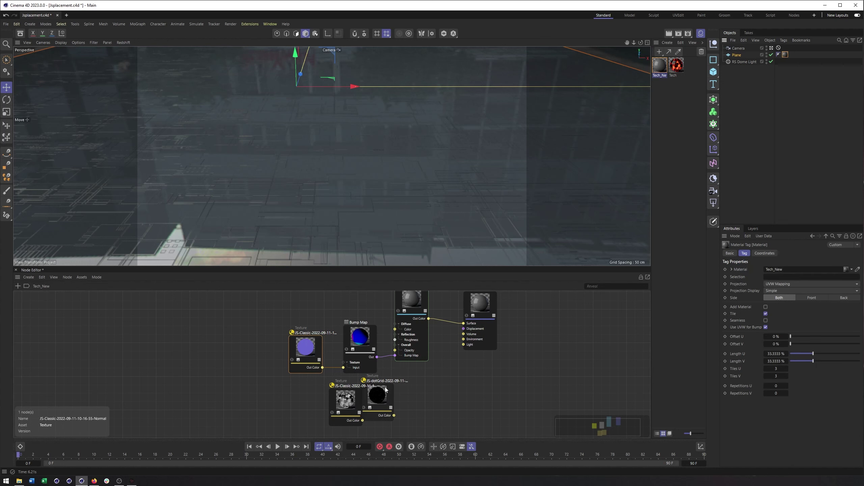
pyautogui.moveTo(309, 345); pyautogui.dragTo(280, 338)
pyautogui.moveTo(342, 402); pyautogui.dragTo(312, 391)
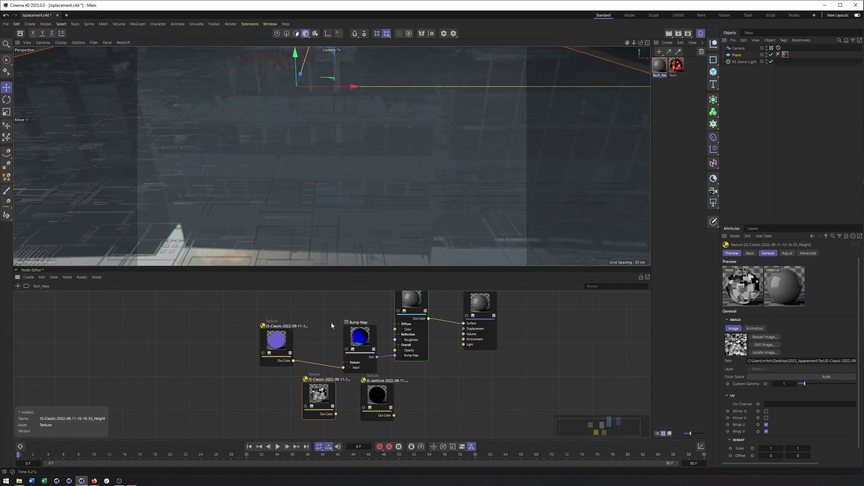
pyautogui.moveTo(362, 341); pyautogui.dragTo(340, 338)
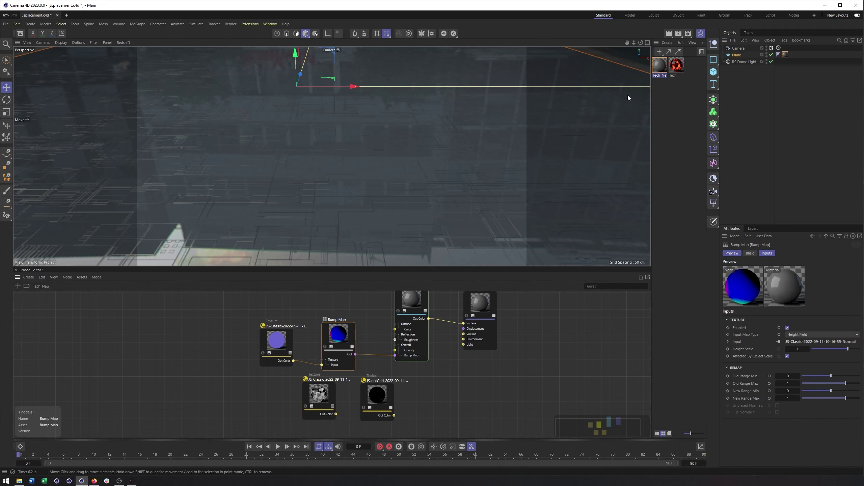
# Raise Tech_New's reflection roughness to about 0.28 in its base properties
pyautogui.click(659, 65)
pyautogui.click(754, 253)
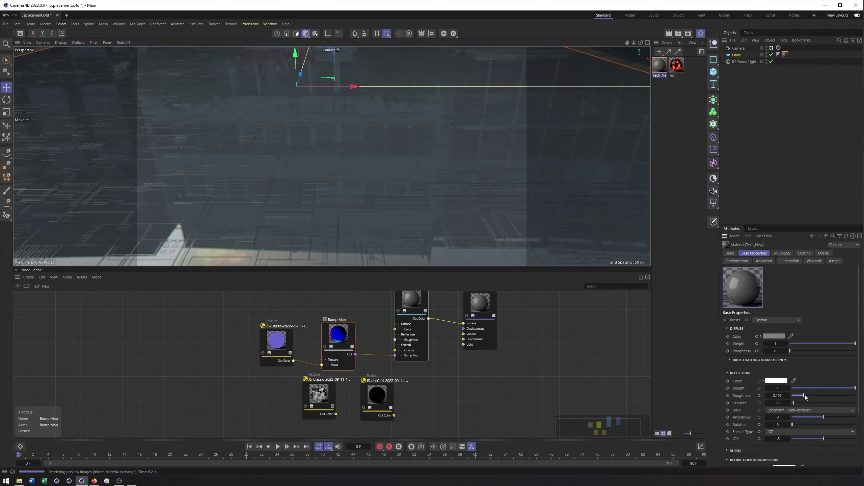
pyautogui.moveTo(805, 395); pyautogui.dragTo(810, 394)
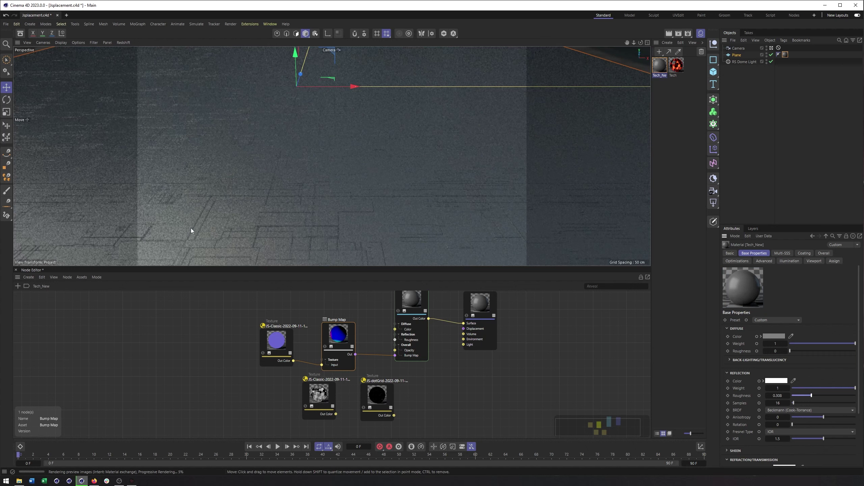
# Inspect the RS Dome Light's intensity, leaving it unchanged
pyautogui.click(740, 62)
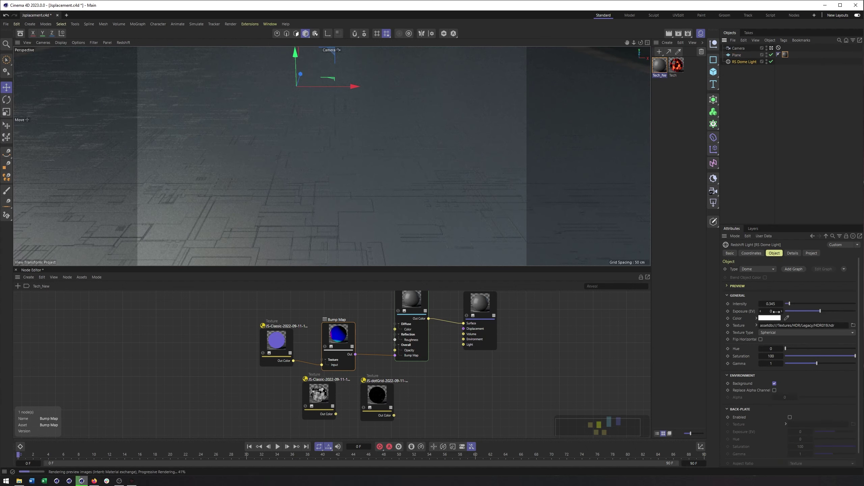
pyautogui.click(771, 303)
pyautogui.click(737, 159)
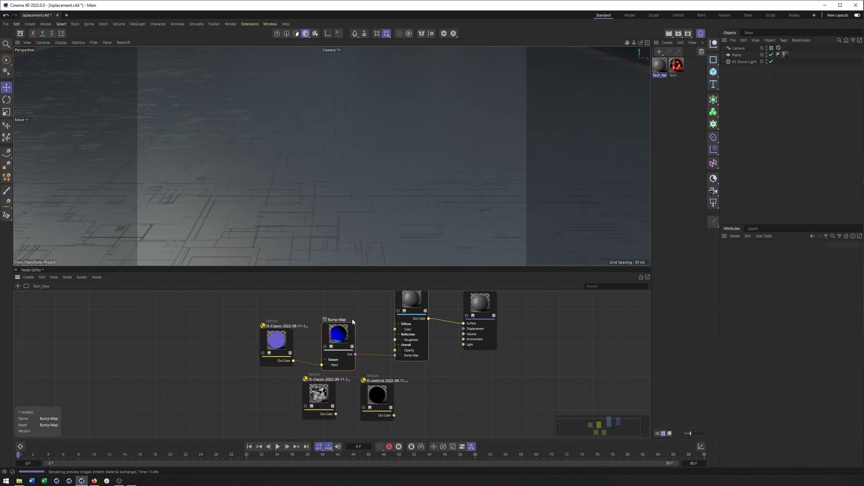
# Arrange the height and dotGrid texture nodes above the Bump Map
pyautogui.moveTo(353, 319); pyautogui.dragTo(350, 352, button='middle')
pyautogui.moveTo(318, 422); pyautogui.dragTo(293, 418)
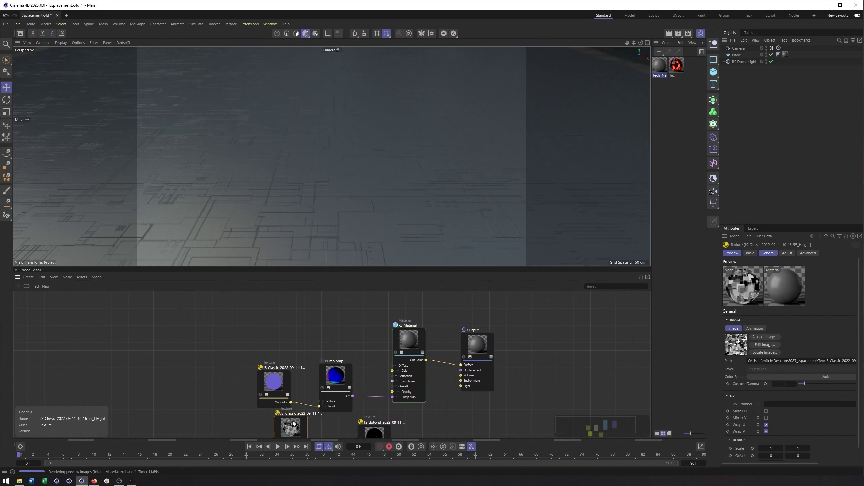
pyautogui.moveTo(371, 397); pyautogui.dragTo(204, 387)
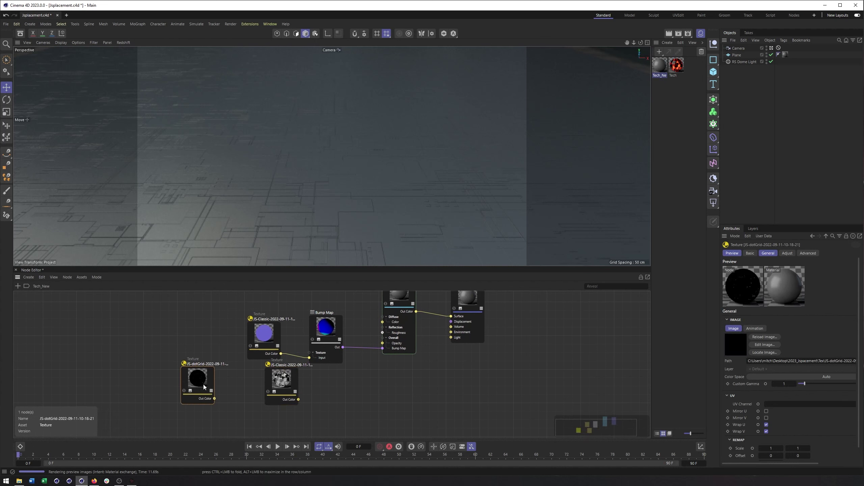
pyautogui.moveTo(292, 384); pyautogui.dragTo(306, 389)
# Add a Displacement node fed by the Height texture and plug it into the Output's Displacement
pyautogui.hotkey('shift', 'c')
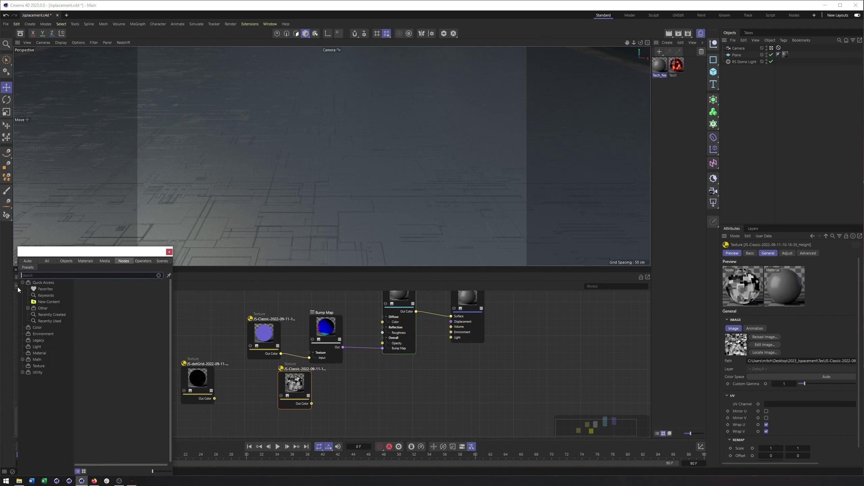
pyautogui.write('dis')
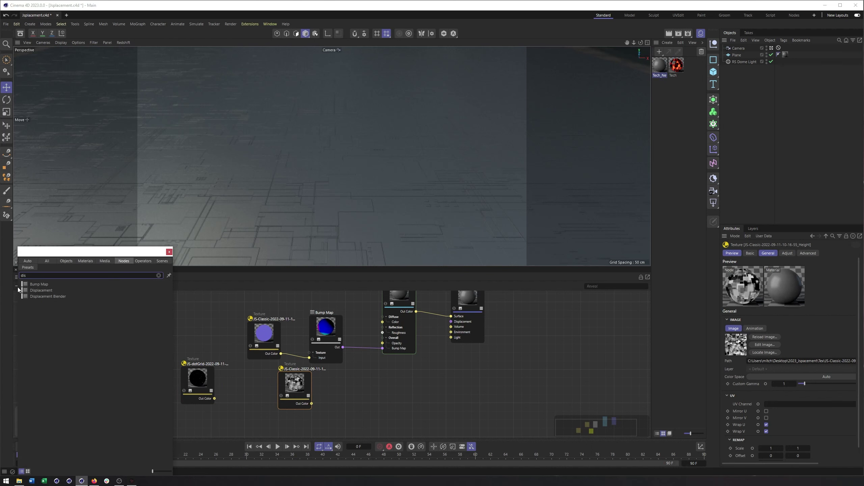
pyautogui.moveTo(32, 290); pyautogui.dragTo(334, 377)
pyautogui.moveTo(347, 381)
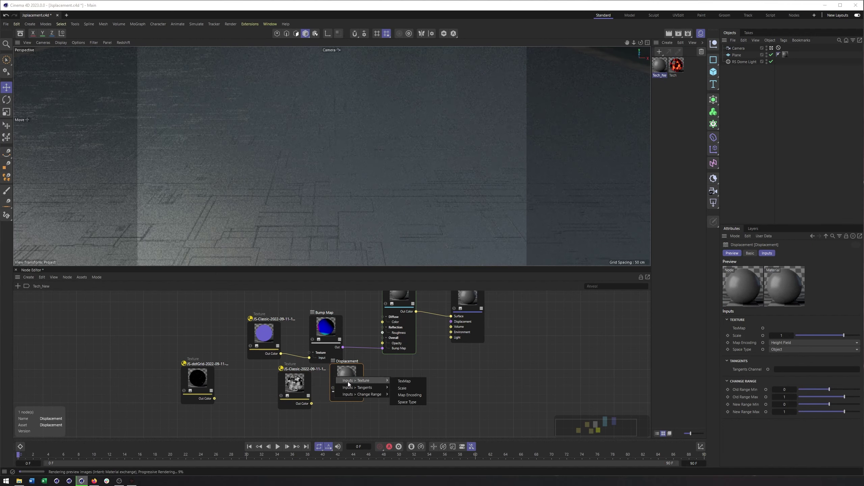
pyautogui.click(412, 381)
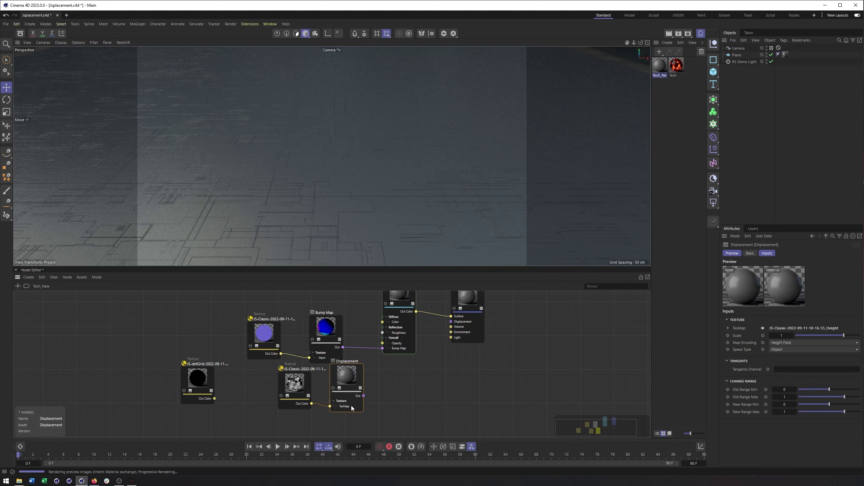
pyautogui.moveTo(363, 396); pyautogui.dragTo(451, 323)
pyautogui.moveTo(349, 381); pyautogui.dragTo(400, 380)
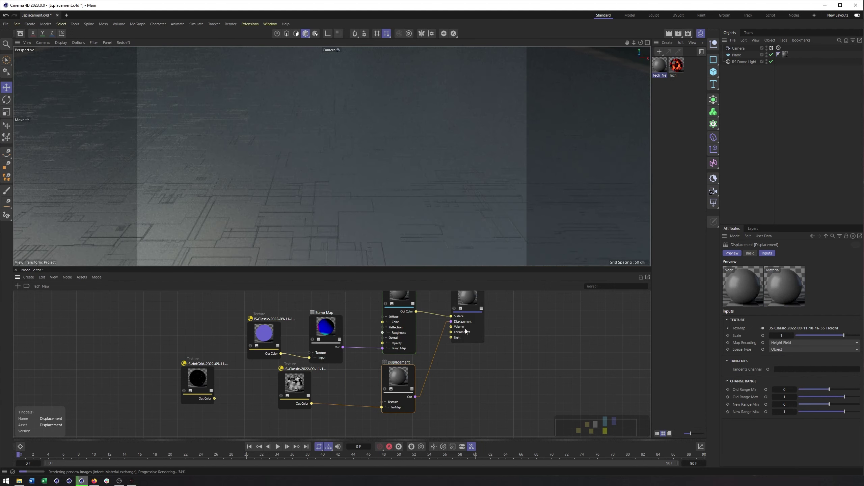
pyautogui.scroll(2, 462, 332)
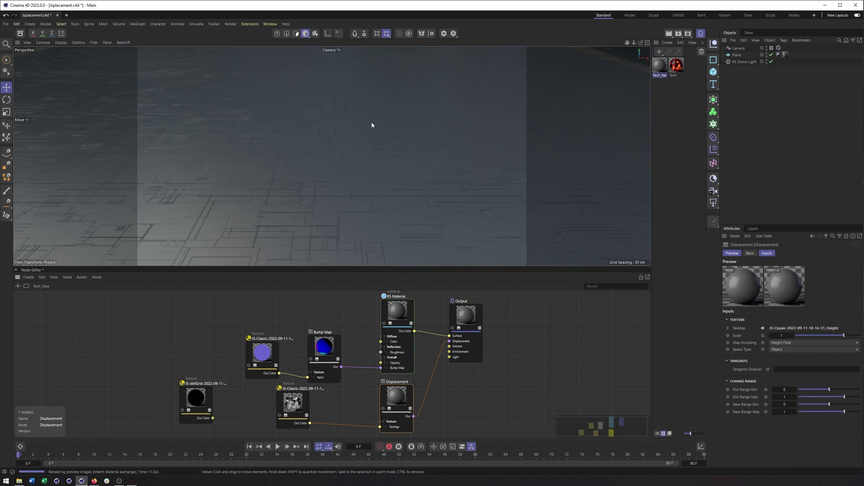
# Add an RS Object tag to Plane and enable its geometry override and displacement
pyautogui.click(737, 55)
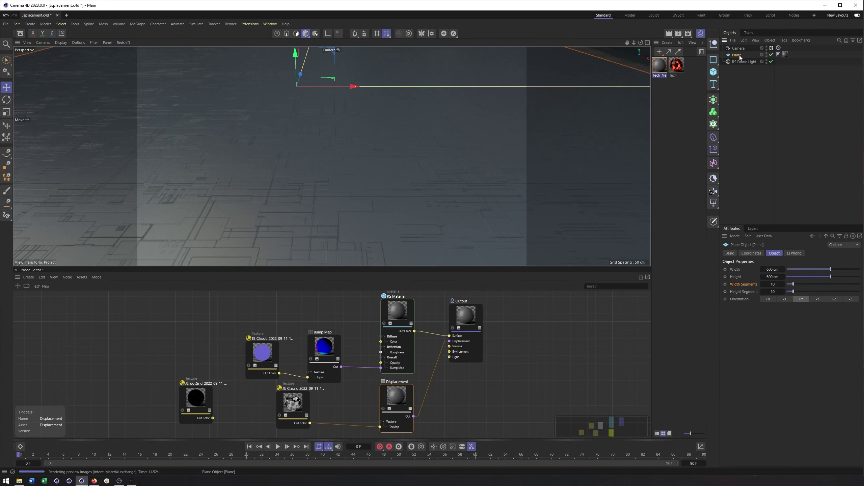
pyautogui.rightClick(739, 55)
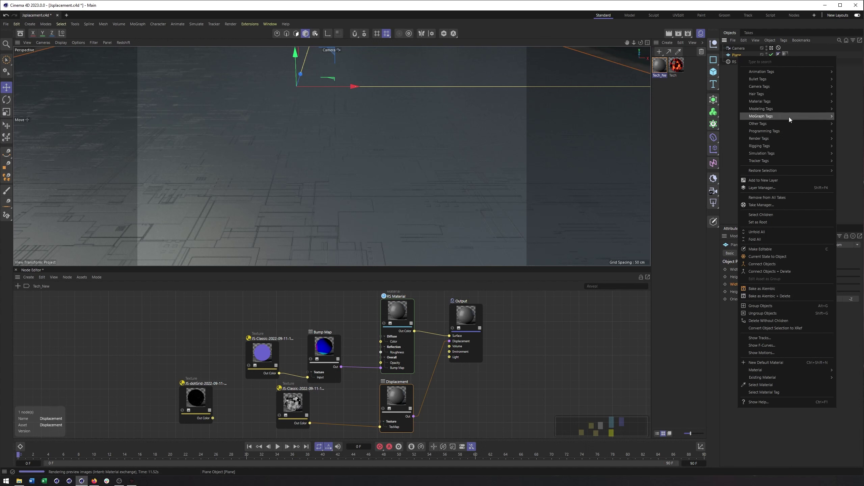
pyautogui.moveTo(769, 141)
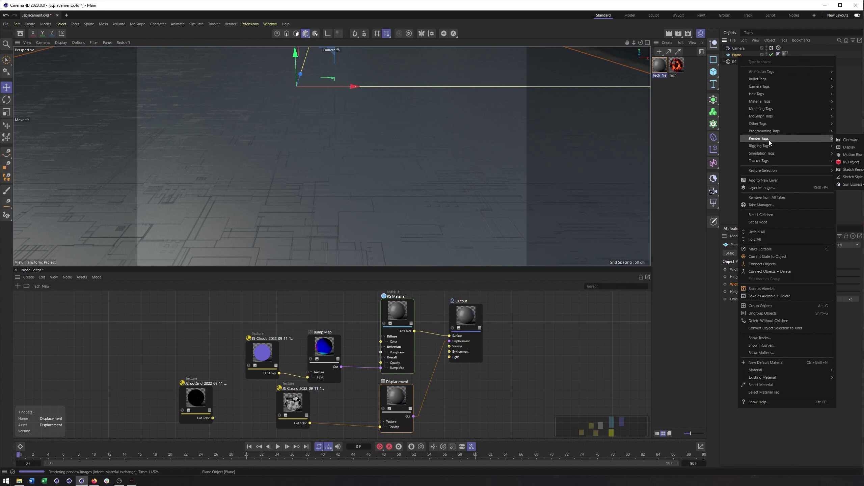
pyautogui.click(851, 162)
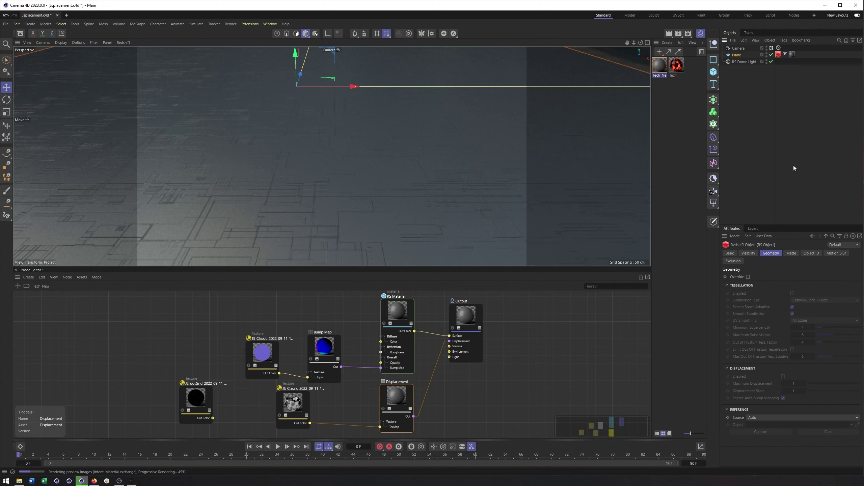
pyautogui.click(748, 278)
pyautogui.click(784, 376)
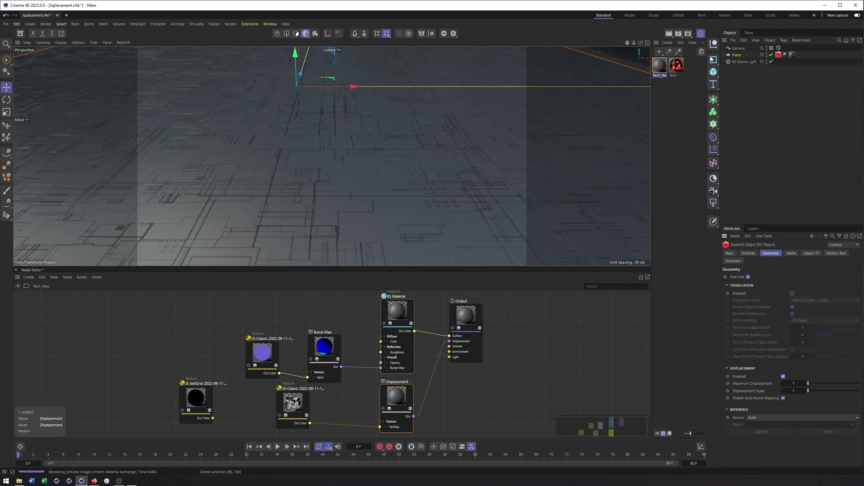
# Raise the plane's segments to 100 and set Maximum Displacement and Displacement Scale to 5
pyautogui.click(737, 55)
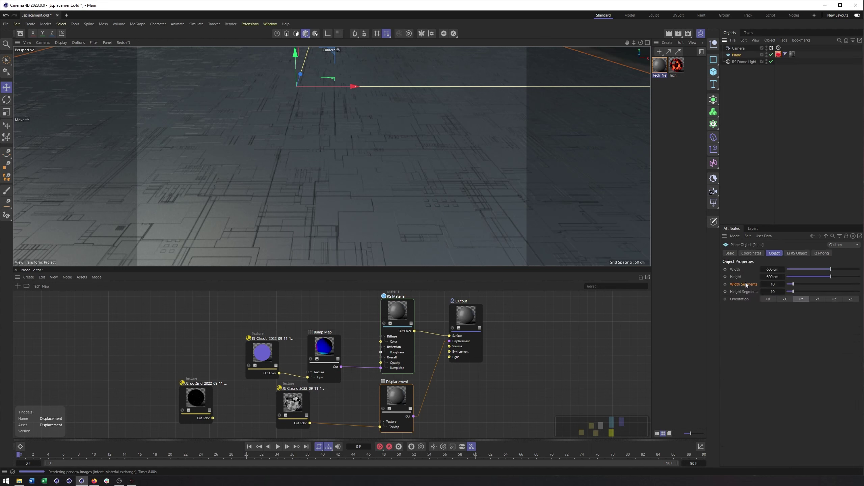
pyautogui.moveTo(803, 284); pyautogui.dragTo(860, 284)
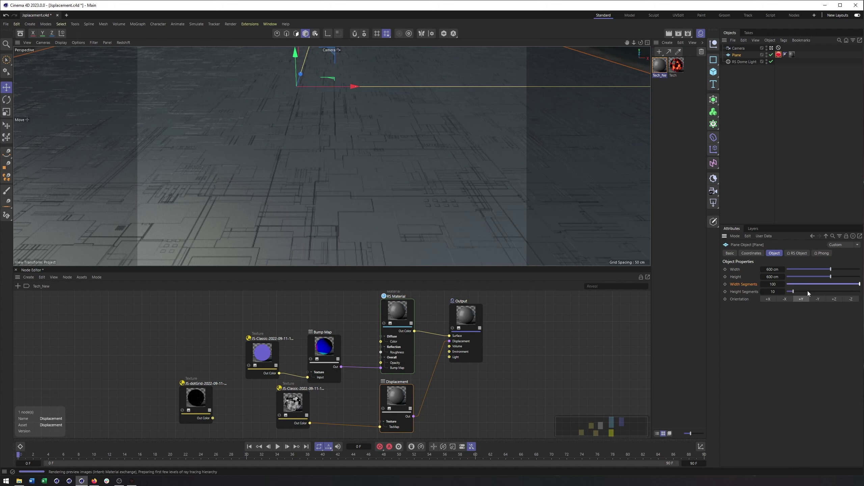
pyautogui.click(860, 292)
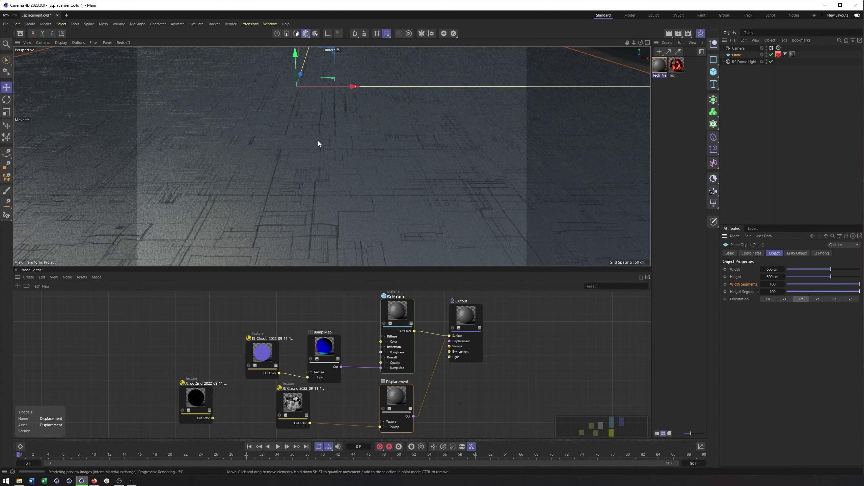
pyautogui.click(778, 54)
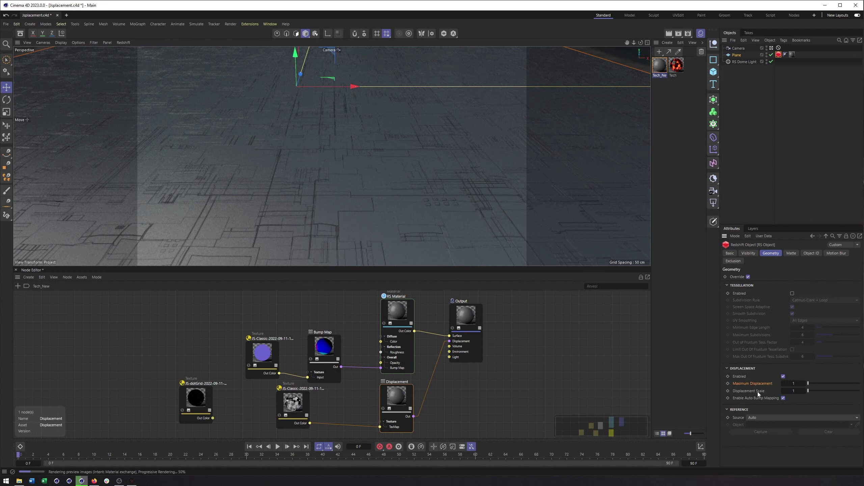
pyautogui.click(793, 384)
pyautogui.write('5')
pyautogui.press('Return')
pyautogui.click(795, 392)
pyautogui.write('5')
pyautogui.press('Return')
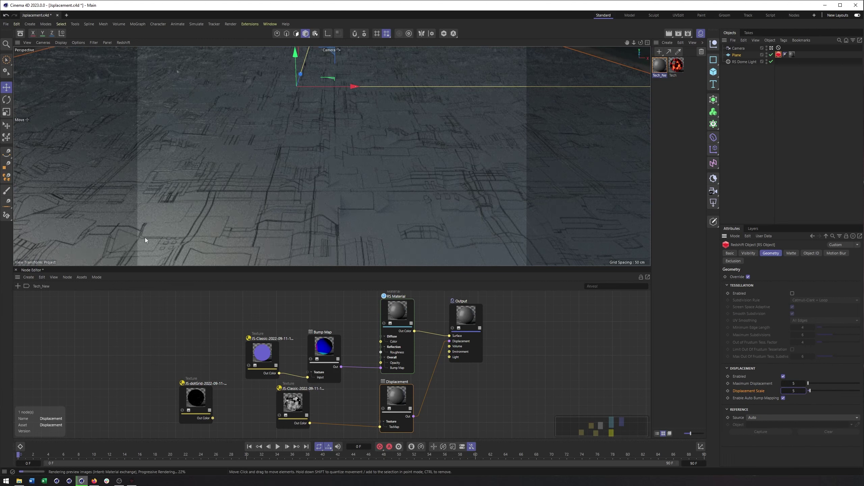
# Reset the plane's width and height segments to 10 and enable tessellation
pyautogui.click(737, 55)
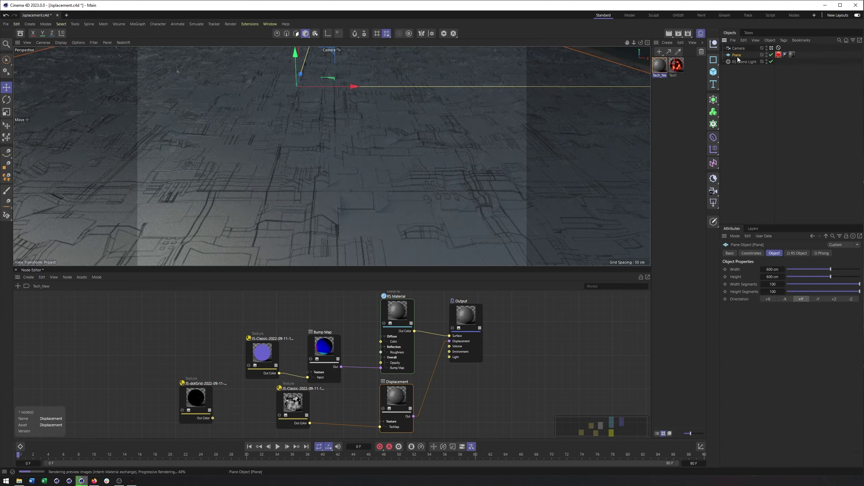
pyautogui.click(774, 285)
pyautogui.write('10')
pyautogui.press('Tab')
pyautogui.write('10')
pyautogui.press('Return')
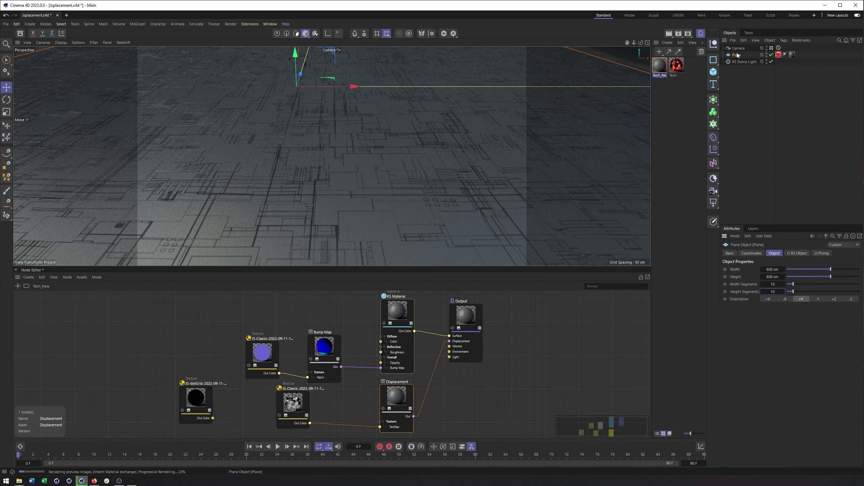
pyautogui.click(779, 55)
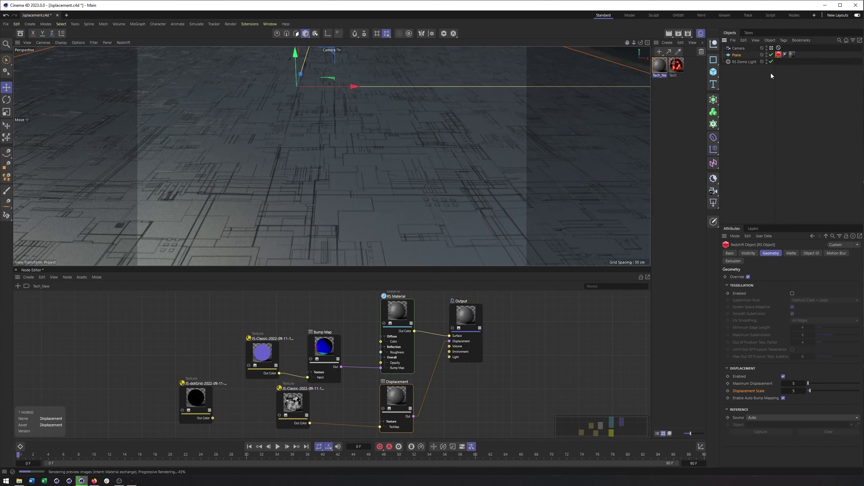
pyautogui.click(793, 293)
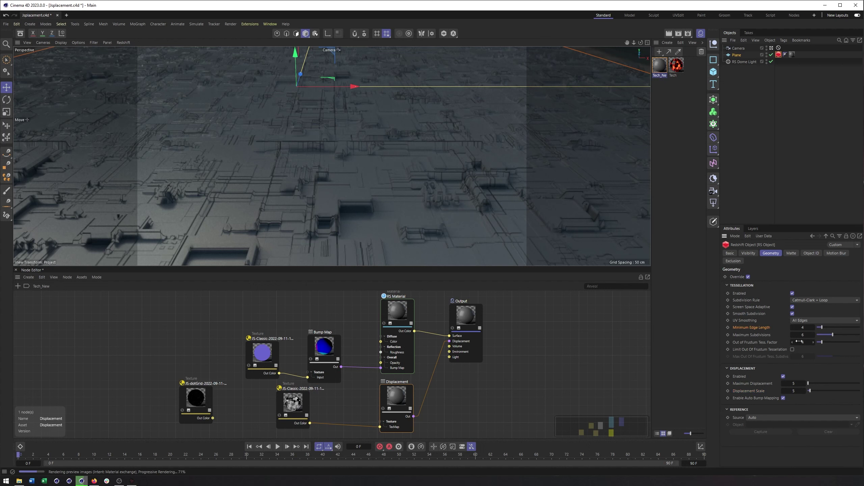
# Set tessellation minimum edge length to 2 and turn off smooth subdivision
pyautogui.click(804, 328)
pyautogui.write('2')
pyautogui.click(793, 314)
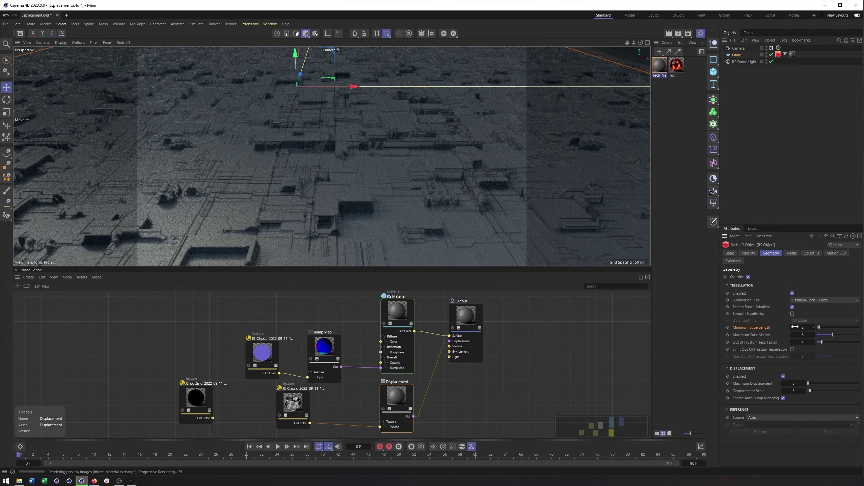
pyautogui.click(713, 99)
pyautogui.hotkey('ctrl', 'z')
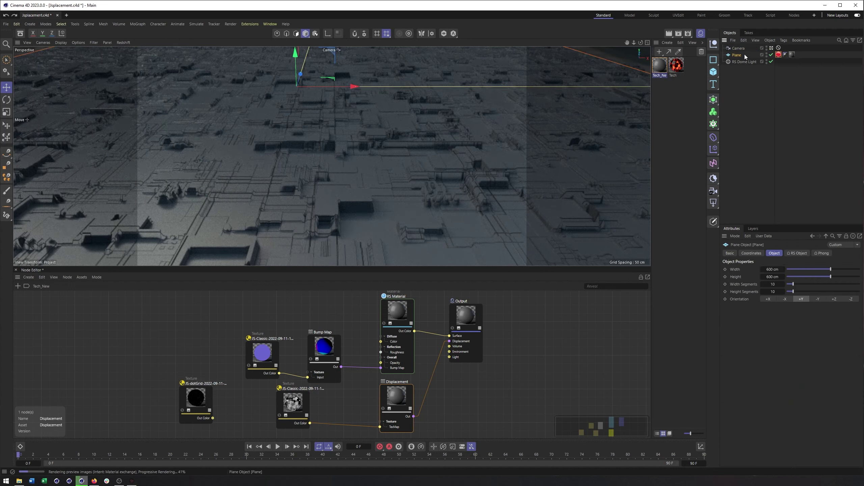
# Set Maximum Subdivisions to 12 and toggle Auto Bump Mapping off and back on
pyautogui.click(778, 54)
pyautogui.click(803, 335)
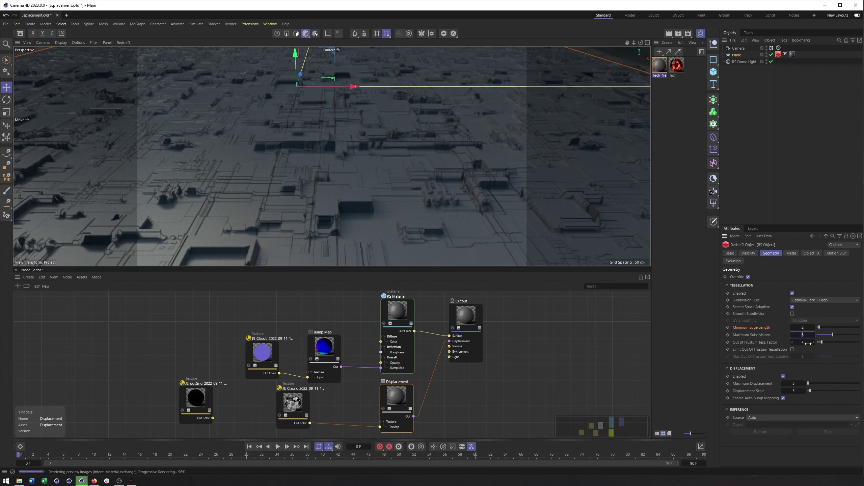
pyautogui.write('12')
pyautogui.press('Return')
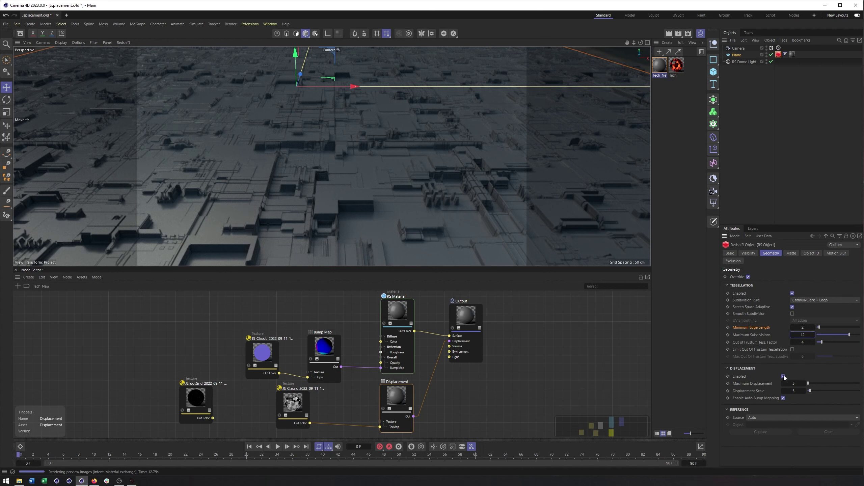
pyautogui.click(784, 399)
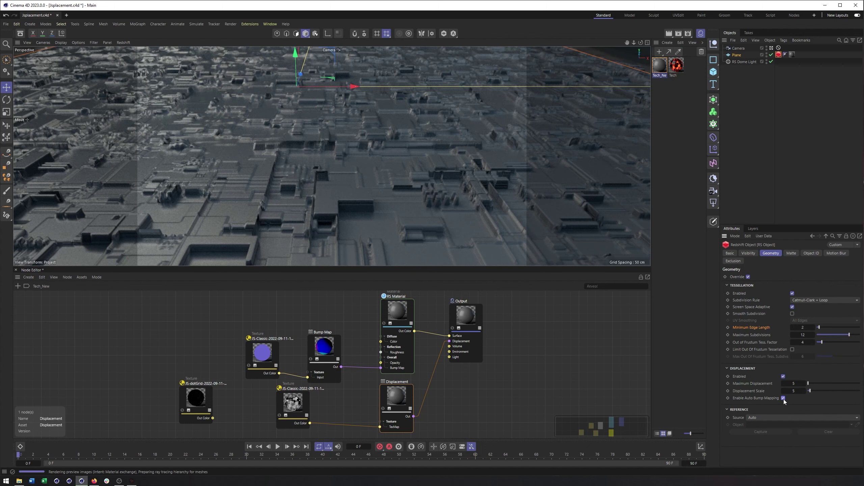
pyautogui.click(784, 399)
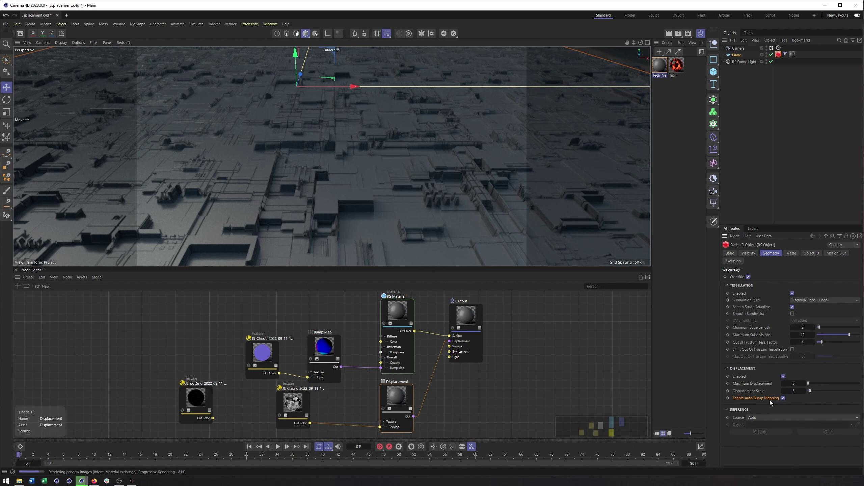
pyautogui.click(324, 345)
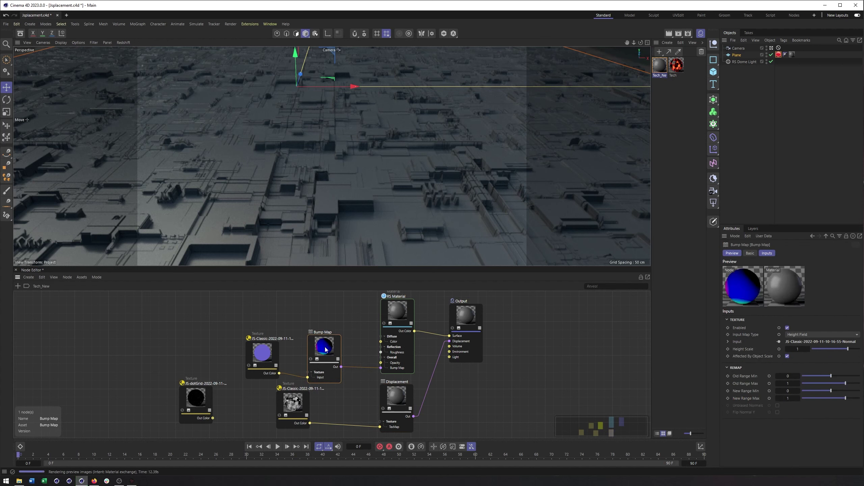
# Set the Bump Map node's Input Map Type to Tangent-Space Normal
pyautogui.moveTo(326, 351); pyautogui.dragTo(330, 343)
pyautogui.moveTo(266, 350); pyautogui.dragTo(263, 341)
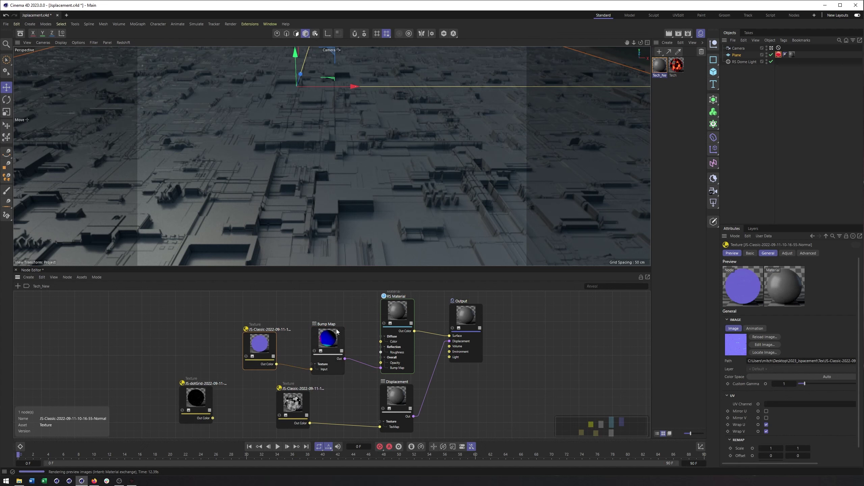
pyautogui.click(340, 351)
pyautogui.click(796, 336)
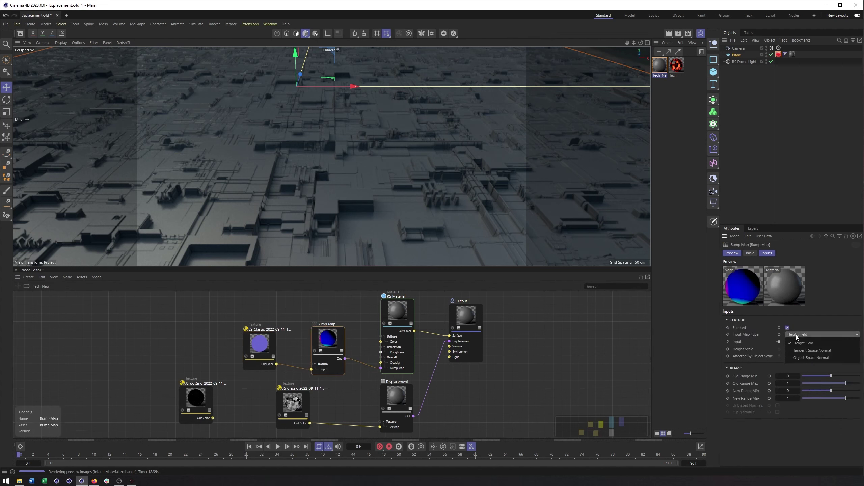
pyautogui.click(822, 353)
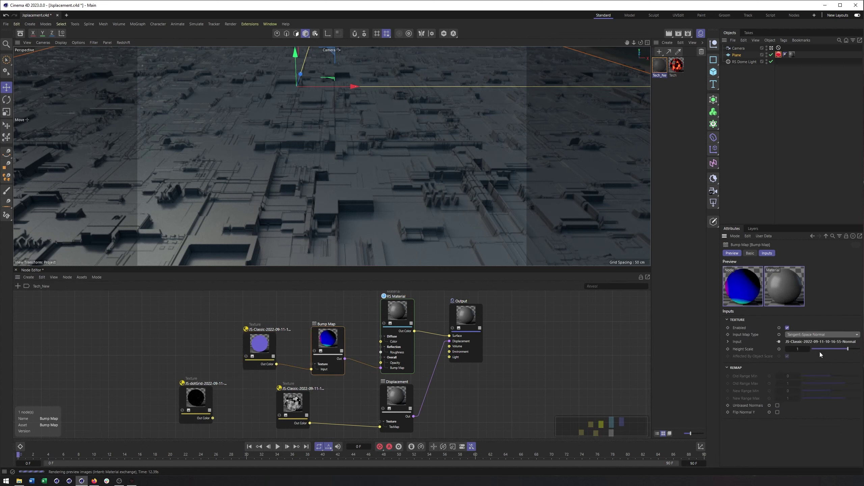
pyautogui.click(796, 336)
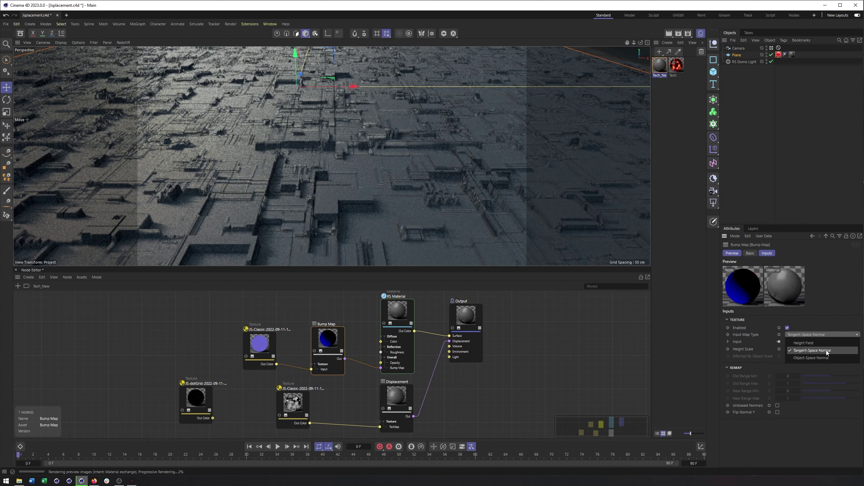
pyautogui.click(374, 318)
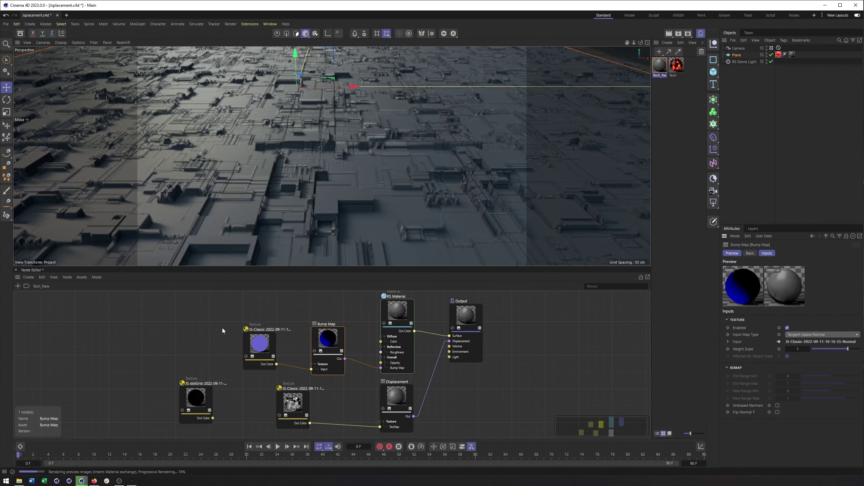
pyautogui.click(222, 328)
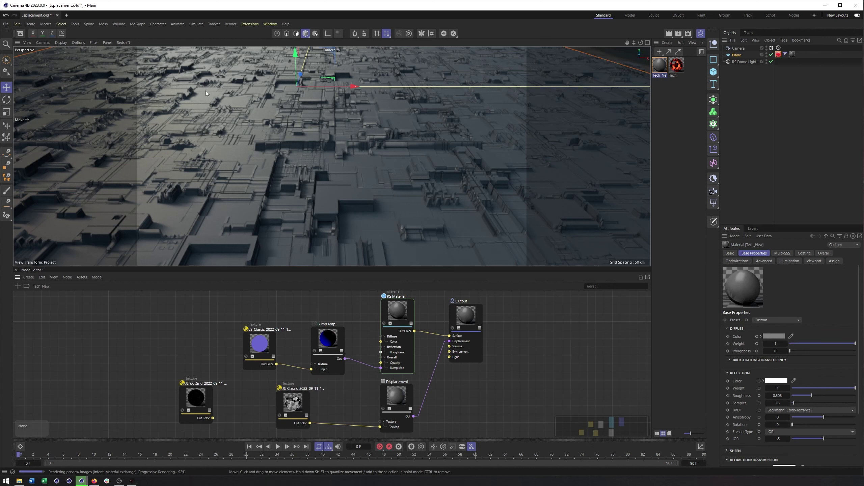
# Give the Bump Map a height scale of 0.3
pyautogui.click(328, 337)
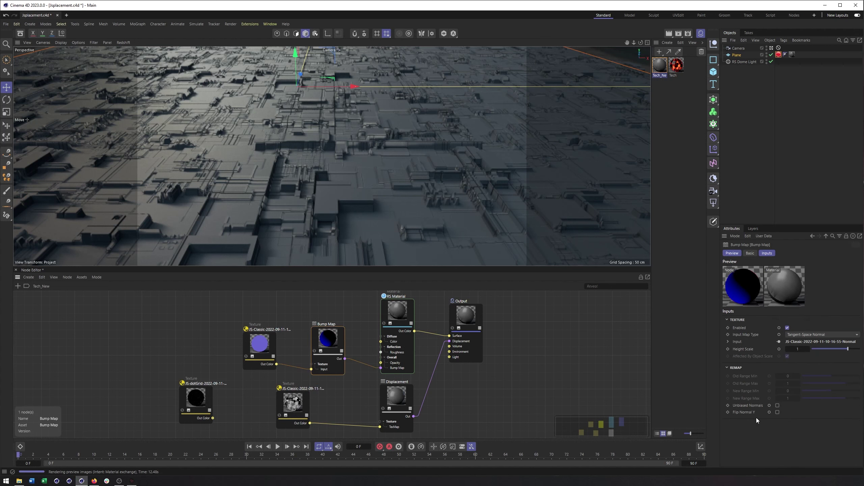
pyautogui.click(804, 351)
pyautogui.write('.3')
pyautogui.press('Return')
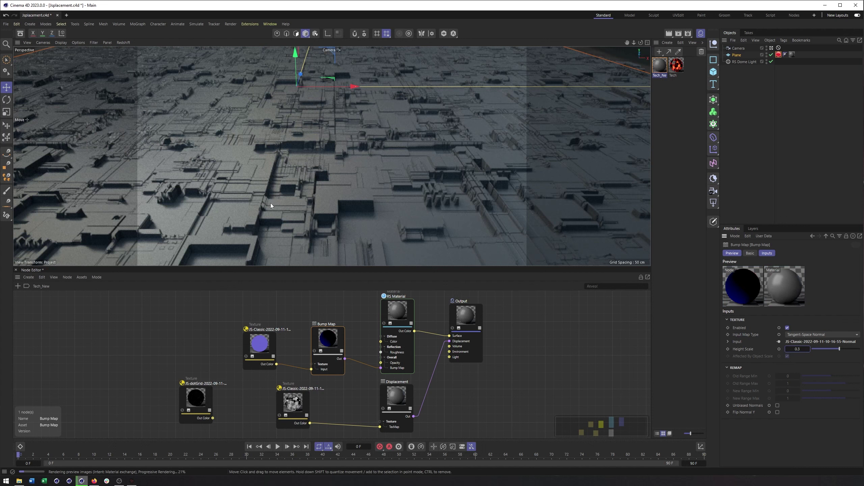
# Rearrange the nodes so the Height texture feeds the Bump Map's Input
pyautogui.click(257, 346)
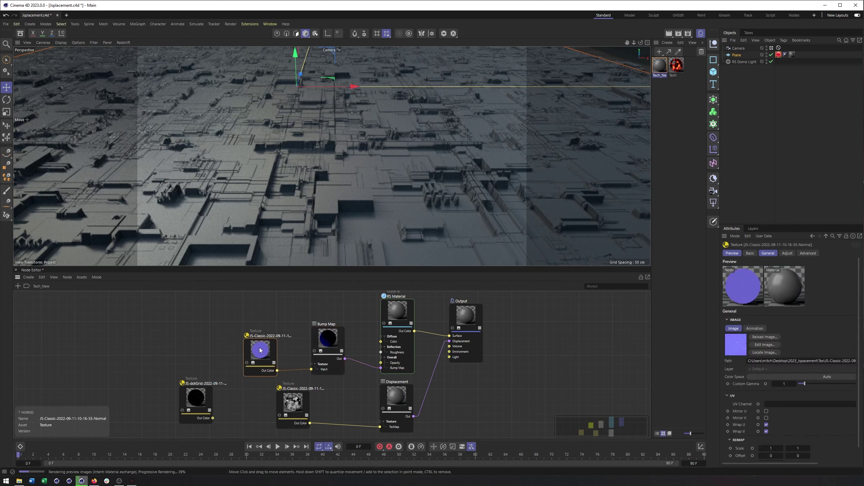
pyautogui.moveTo(342, 346); pyautogui.dragTo(357, 339)
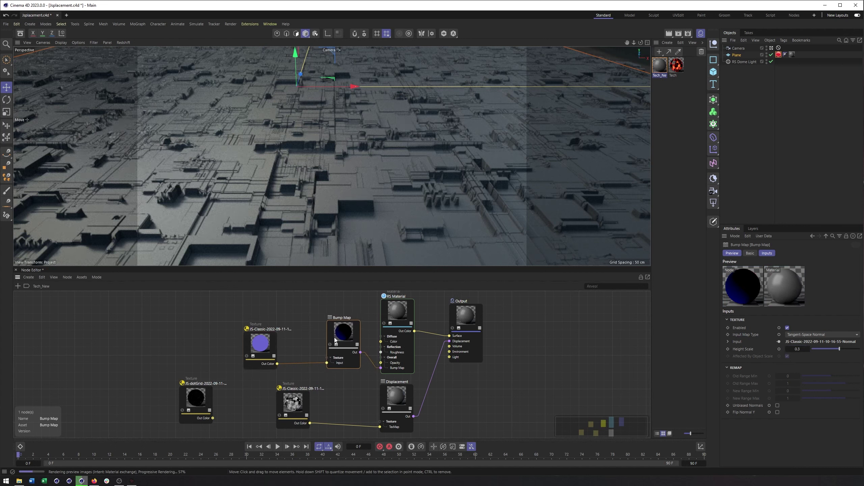
pyautogui.moveTo(269, 343); pyautogui.dragTo(256, 337)
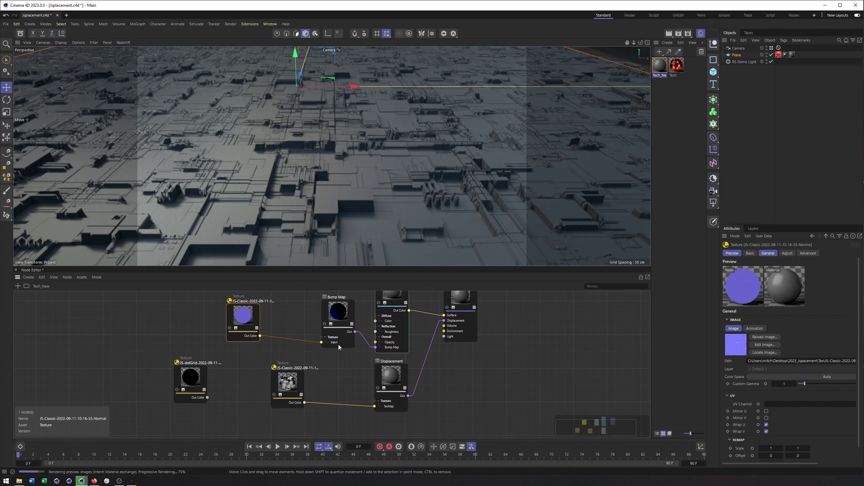
pyautogui.moveTo(342, 365); pyautogui.dragTo(338, 345, button='middle')
pyautogui.moveTo(290, 377); pyautogui.dragTo(324, 344)
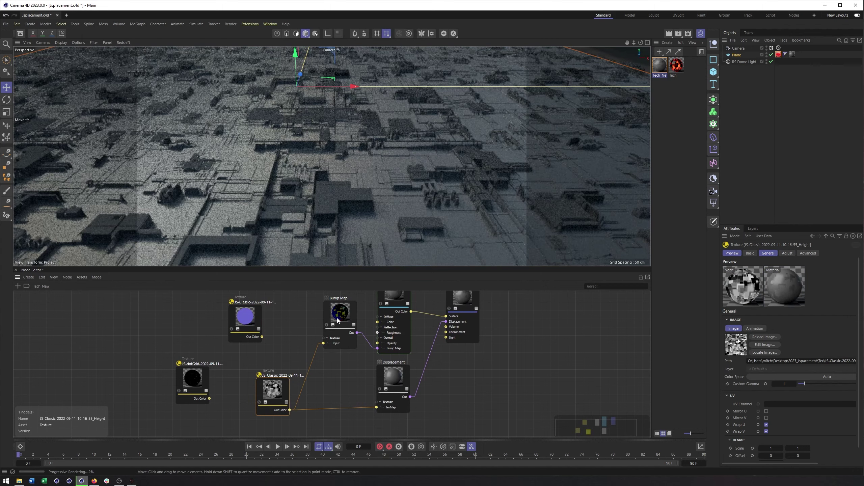
# Switch the Bump Map's Input Map Type to Height Field, then select the plane's RS Object tag
pyautogui.click(337, 321)
pyautogui.click(797, 335)
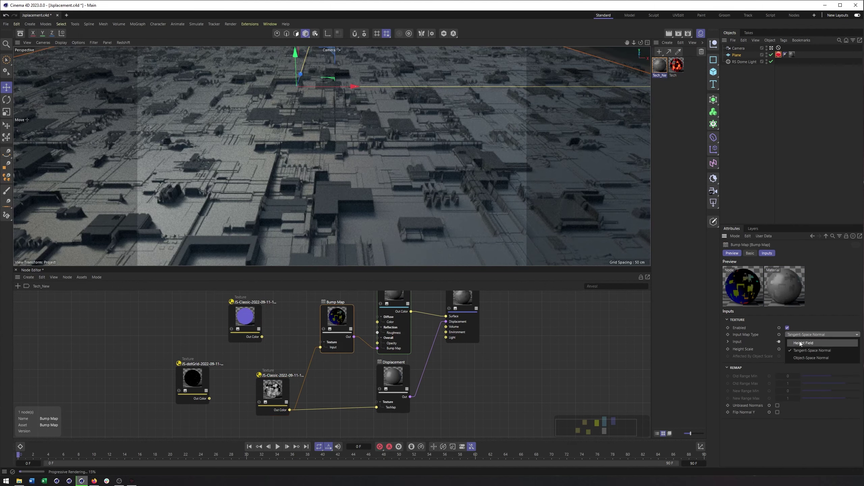
pyautogui.click(833, 343)
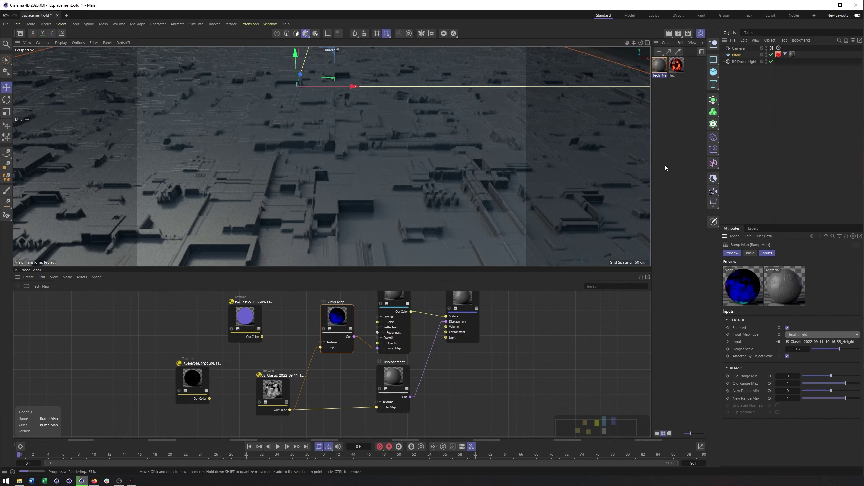
pyautogui.click(779, 54)
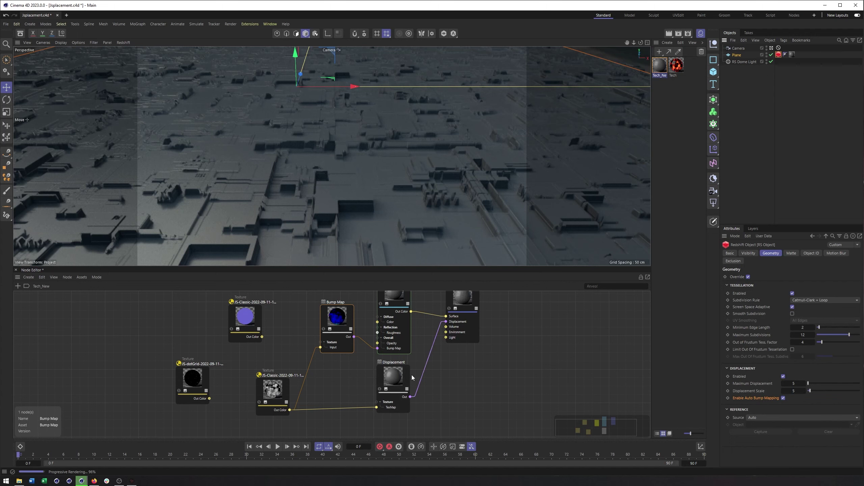
# Toggle the plane's displacement off and on, then reconnect the Normal texture to the Bump Map Input
pyautogui.click(783, 377)
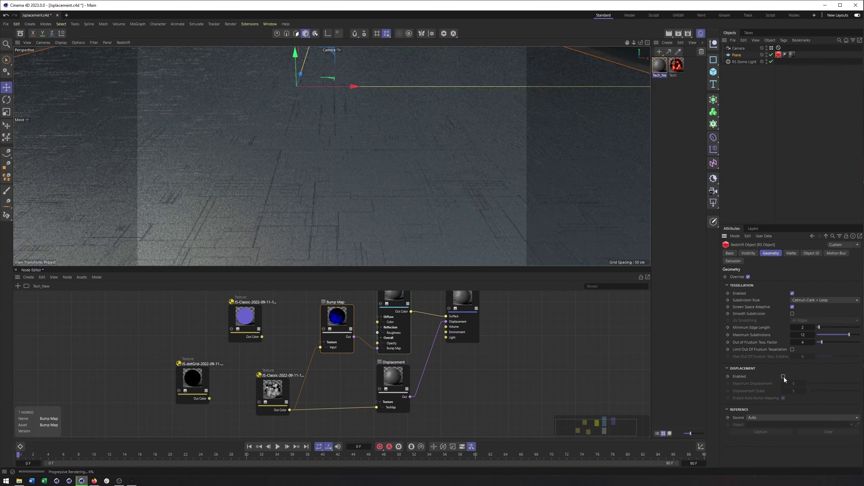
pyautogui.click(783, 377)
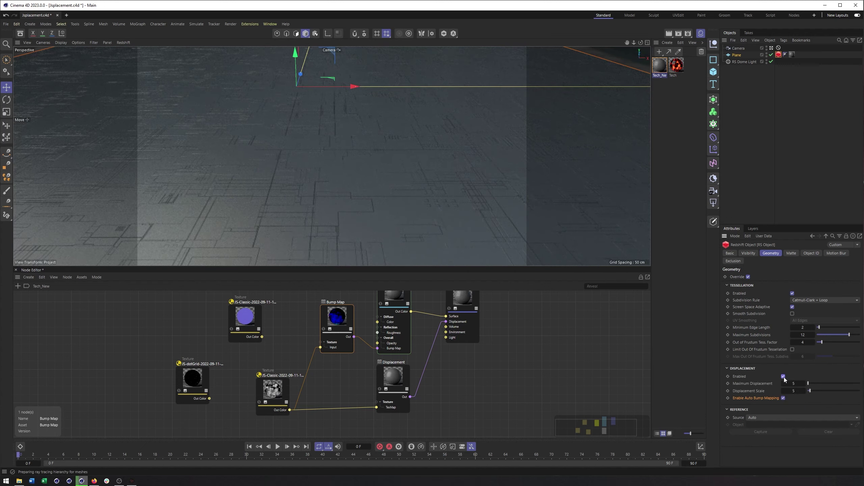
pyautogui.moveTo(261, 337); pyautogui.dragTo(323, 347)
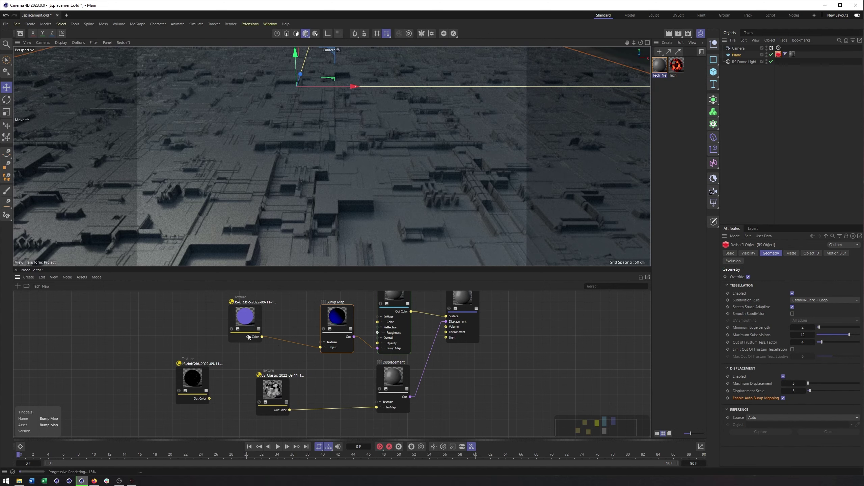
# In JSplacement, toggle the second shape layer and grid layer off and back on, regenerating the map
pyautogui.click(131, 481)
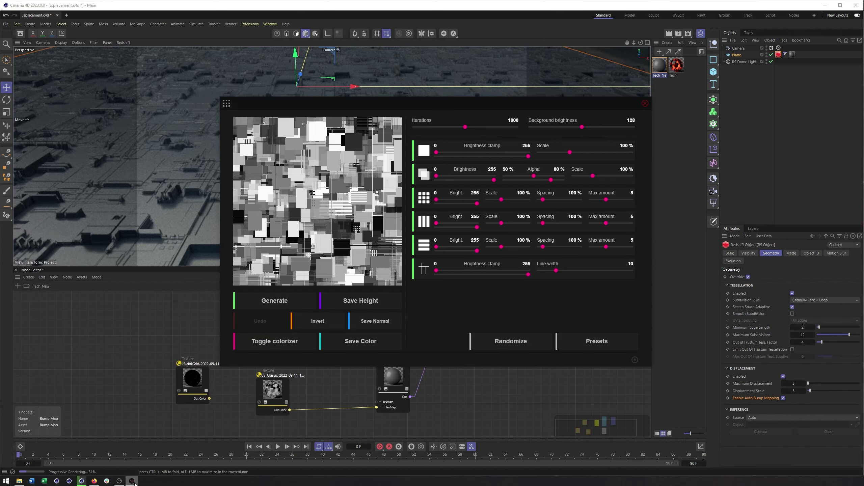
pyautogui.click(424, 174)
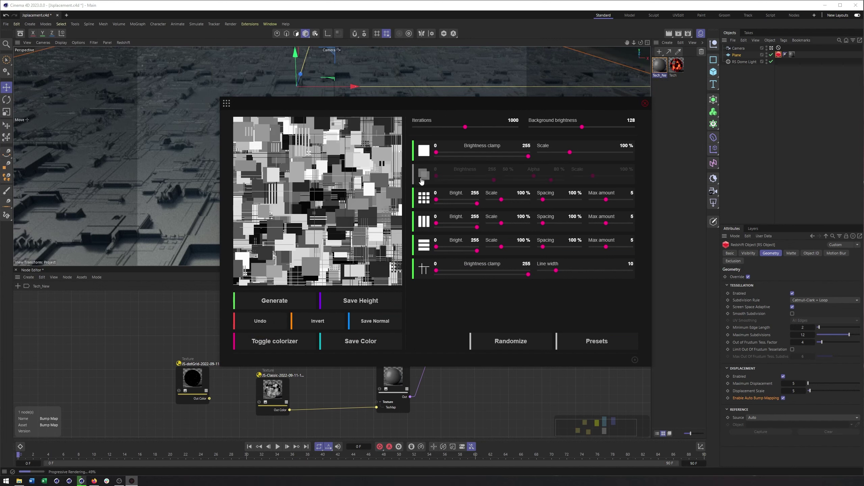
pyautogui.click(425, 199)
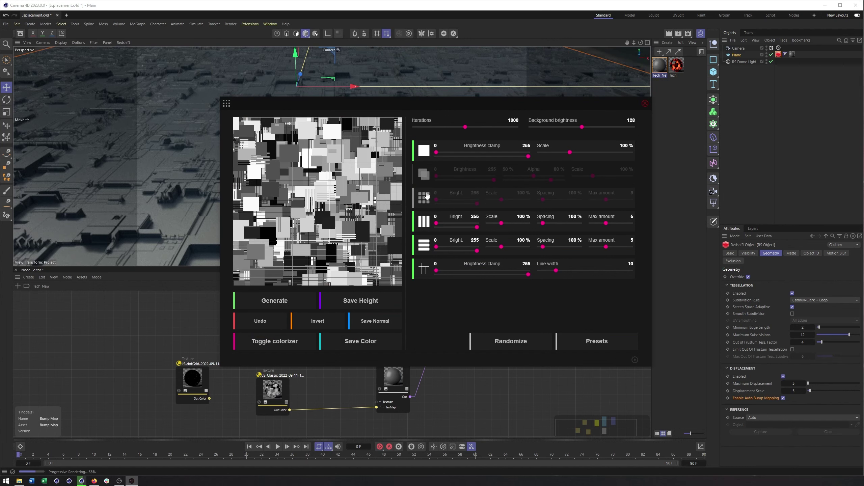
pyautogui.click(426, 173)
pyautogui.click(426, 199)
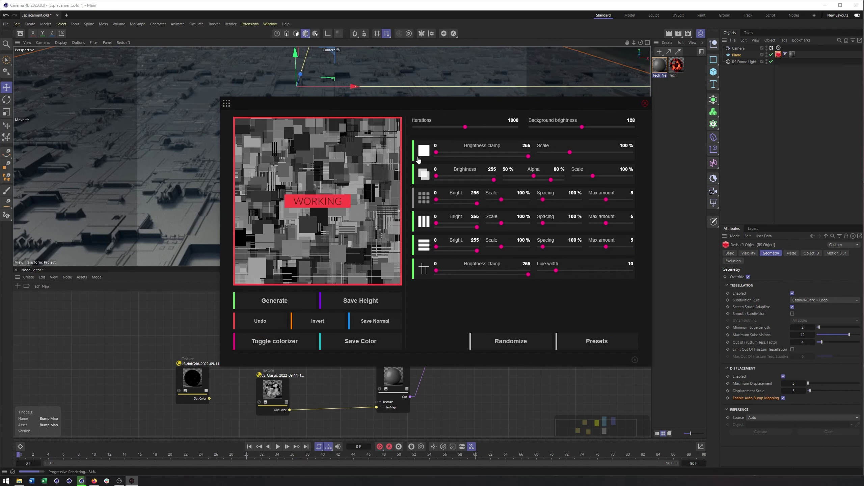
# Switch JSplacement to the dot-pattern generator, generate a sparse dot-grid map, and return to Cinema 4D
pyautogui.click(227, 105)
pyautogui.click(250, 230)
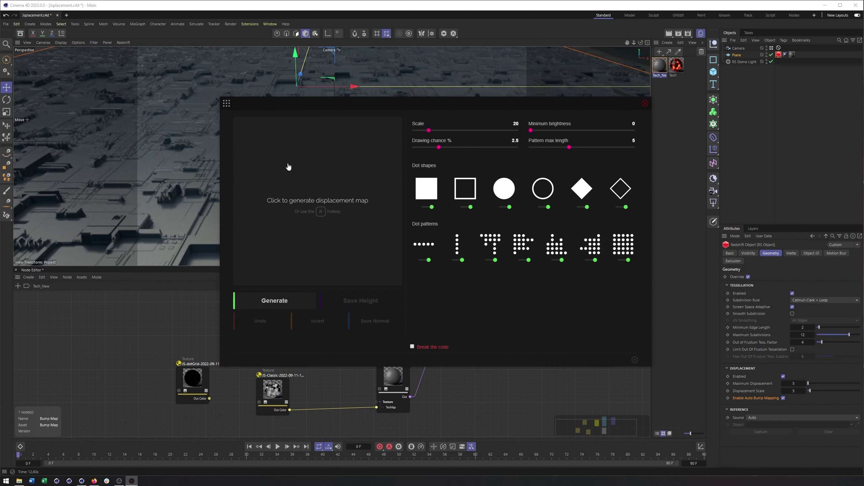
pyautogui.click(332, 196)
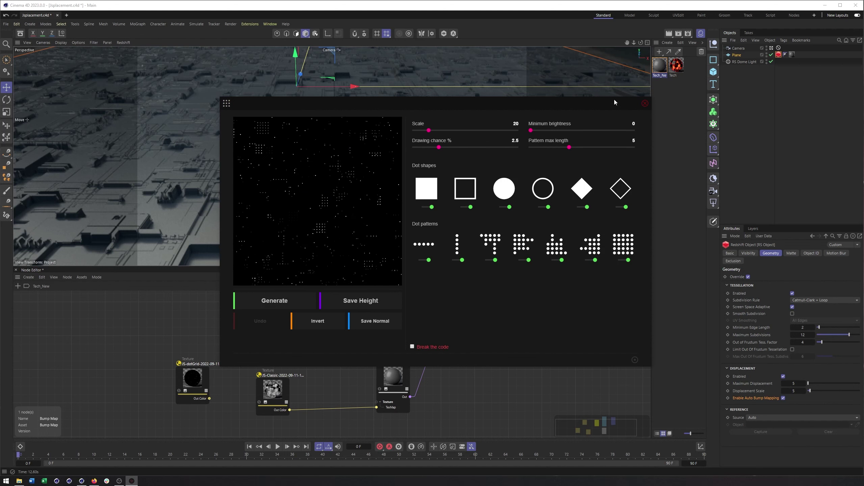
pyautogui.click(292, 79)
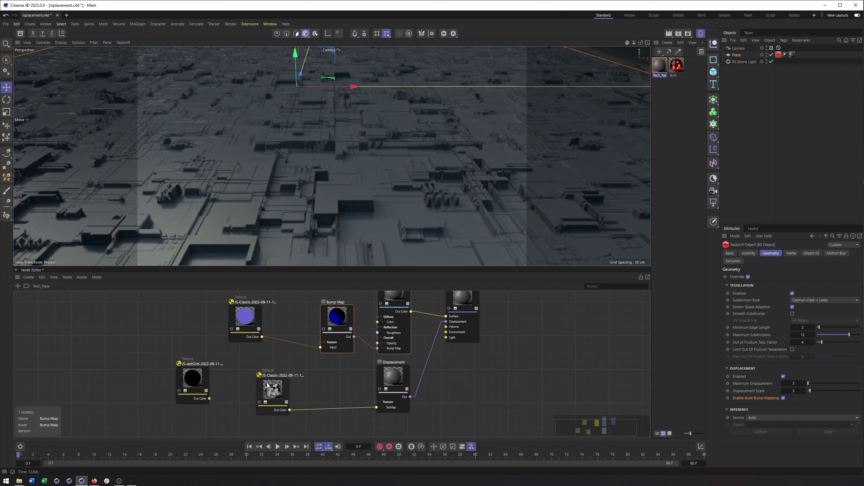
# Reposition the height texture node next to the Displacement node in the Node Editor
pyautogui.moveTo(268, 386); pyautogui.dragTo(349, 386)
pyautogui.moveTo(297, 349); pyautogui.dragTo(304, 358, button='middle')
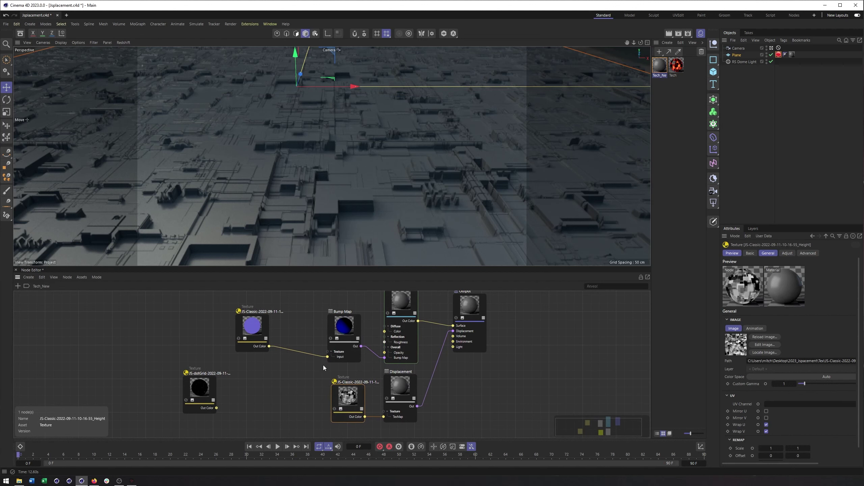
pyautogui.scroll(-3, 340, 392)
pyautogui.scroll(2, 344, 373)
pyautogui.moveTo(344, 402); pyautogui.dragTo(288, 306)
pyautogui.scroll(1, 291, 308)
pyautogui.moveTo(331, 380); pyautogui.dragTo(342, 354, button='middle')
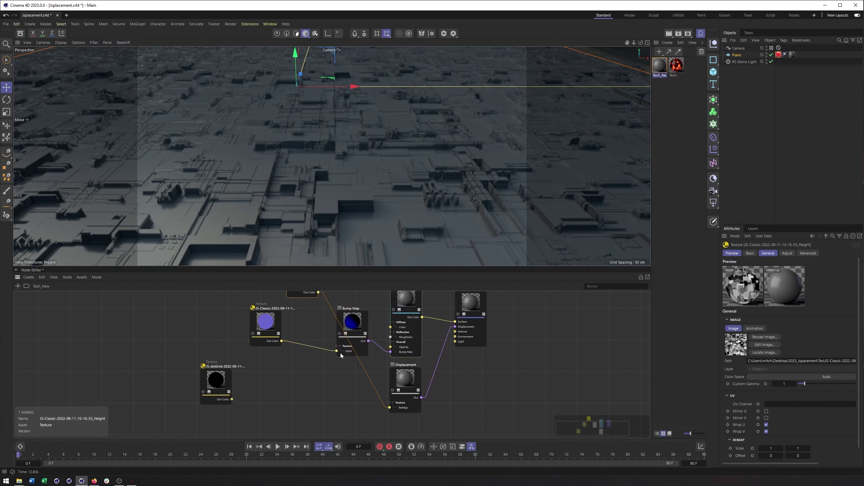
# Arrange Bump Map beside its texture, then wire the height texture's Out Color into RS Material Diffuse Color
pyautogui.moveTo(352, 332)
pyautogui.mouseDown()
pyautogui.moveTo(347, 378)
pyautogui.moveTo(342, 327)
pyautogui.moveTo(347, 374)
pyautogui.moveTo(360, 337)
pyautogui.mouseUp()
pyautogui.moveTo(360, 338); pyautogui.dragTo(350, 367, button='middle')
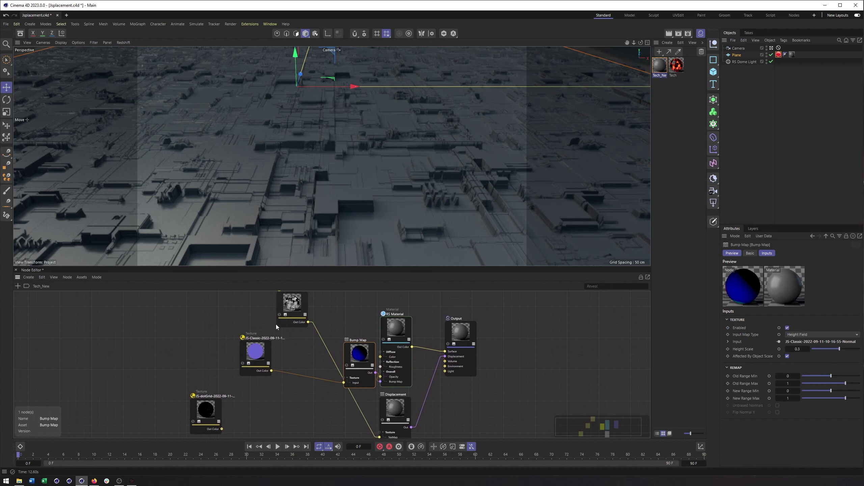
pyautogui.moveTo(264, 351); pyautogui.dragTo(304, 389)
pyautogui.moveTo(304, 389); pyautogui.dragTo(337, 380, button='middle')
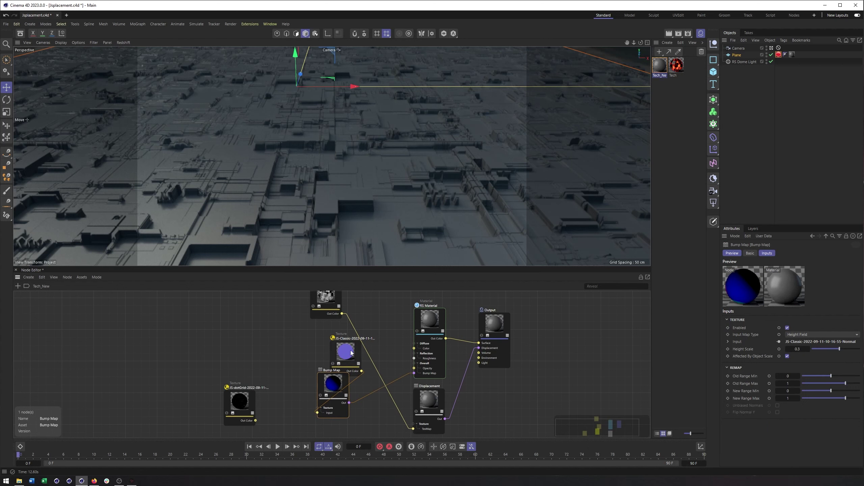
pyautogui.moveTo(351, 352); pyautogui.dragTo(240, 354)
pyautogui.moveTo(333, 382); pyautogui.dragTo(275, 348)
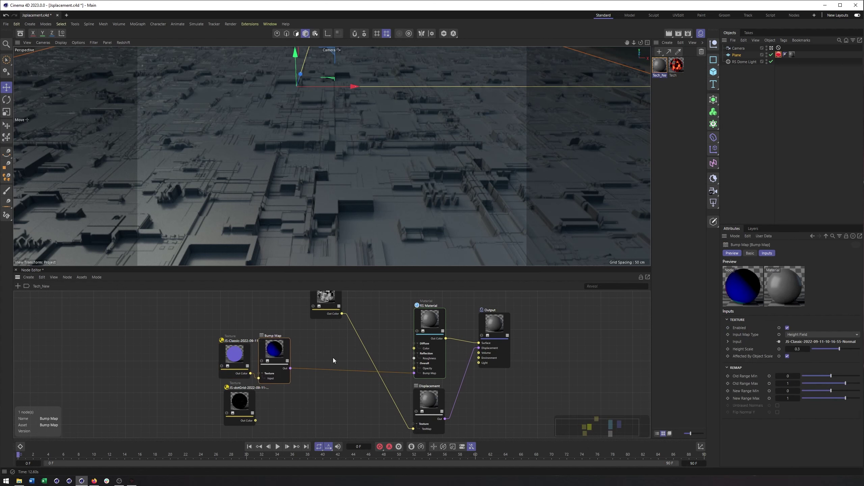
pyautogui.press('h')
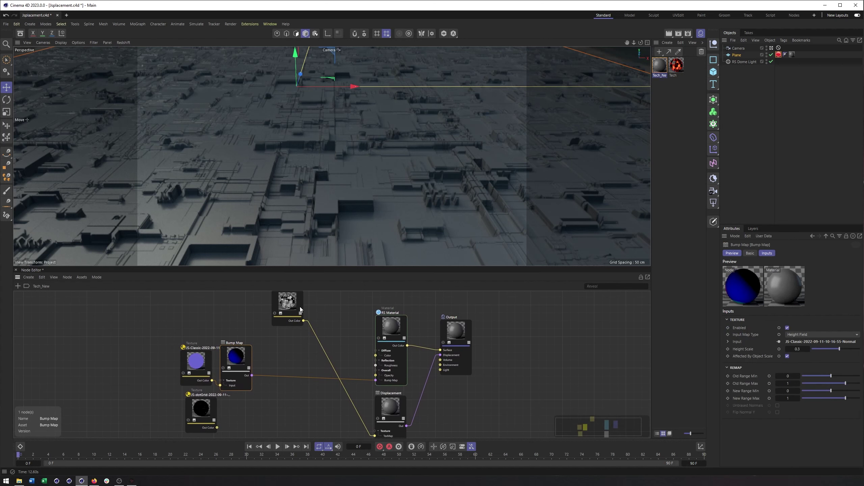
pyautogui.moveTo(300, 309); pyautogui.dragTo(376, 356)
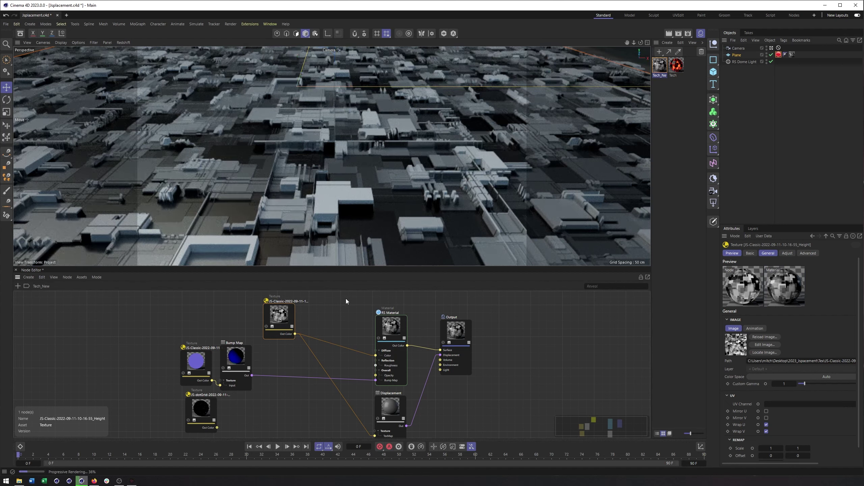
# Add a Ramp node and drop it onto the height texture's Out Color→Diffuse Color wire
pyautogui.click(17, 287)
pyautogui.write('ramp')
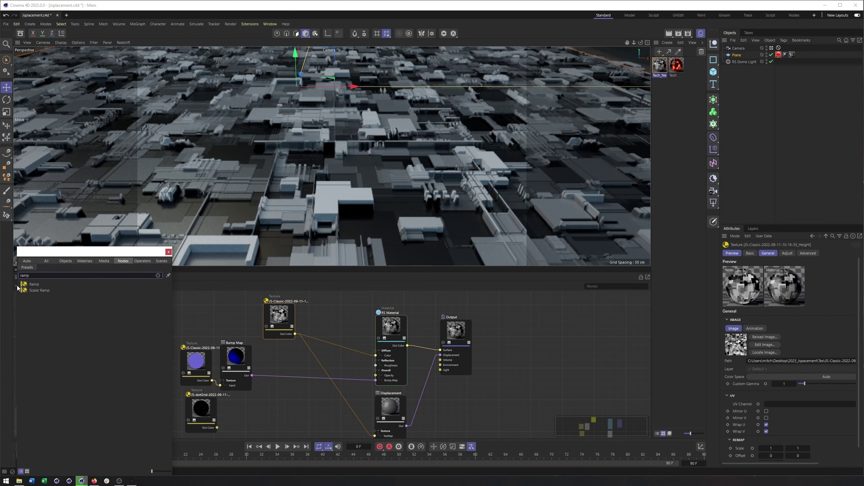
pyautogui.moveTo(19, 285); pyautogui.dragTo(79, 290)
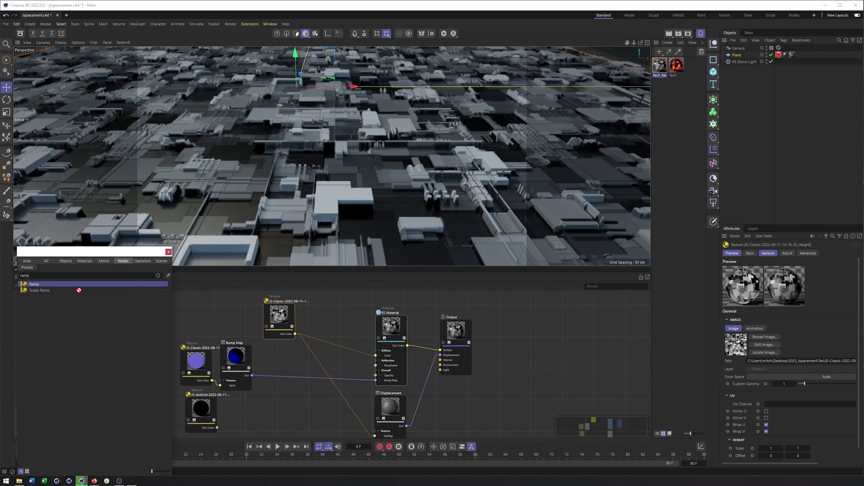
pyautogui.moveTo(314, 339); pyautogui.dragTo(330, 343)
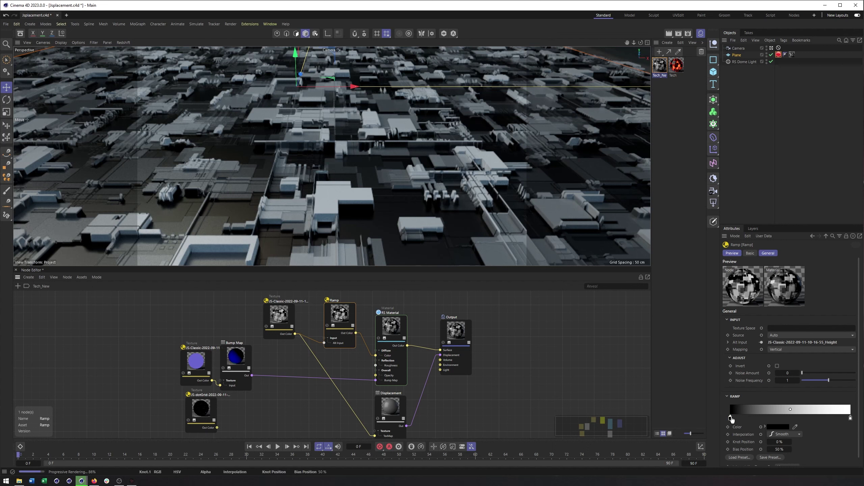
# Set the ramp's right end knot to red
pyautogui.click(730, 418)
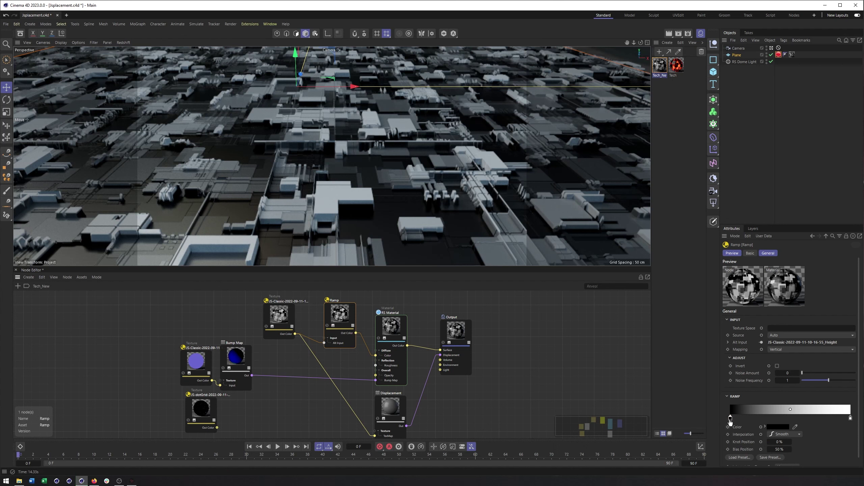
pyautogui.doubleClick(851, 418)
pyautogui.click(861, 432)
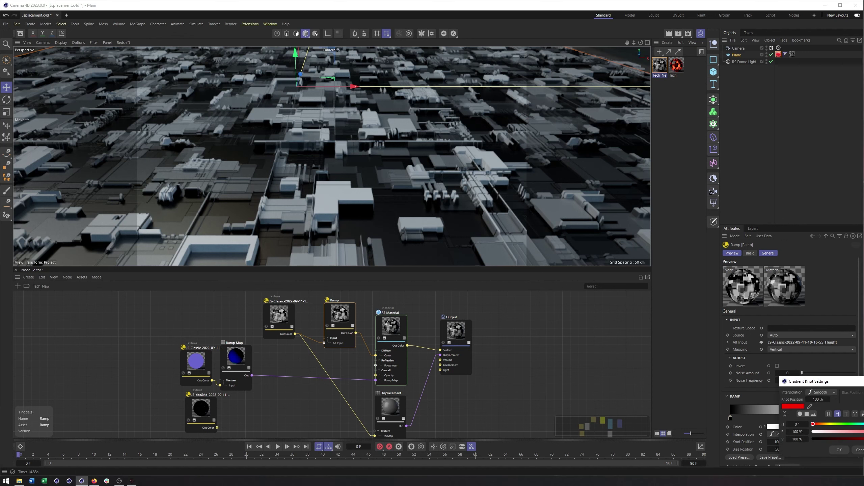
pyautogui.moveTo(851, 386); pyautogui.dragTo(774, 355)
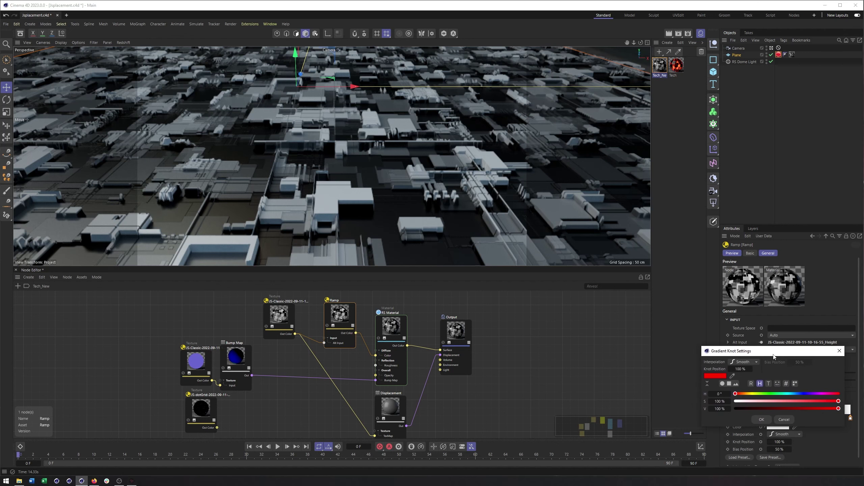
pyautogui.click(761, 420)
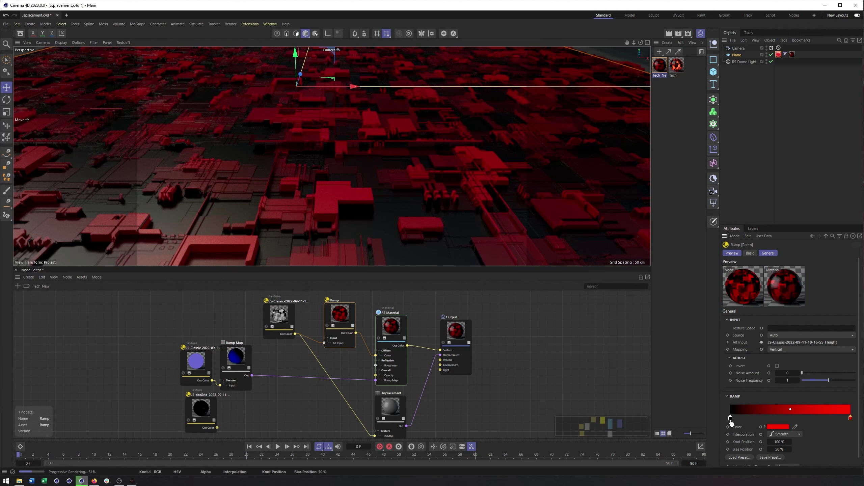
# Slide the black knot toward the middle and add a blue middle knot to the ramp
pyautogui.moveTo(731, 422); pyautogui.dragTo(795, 422)
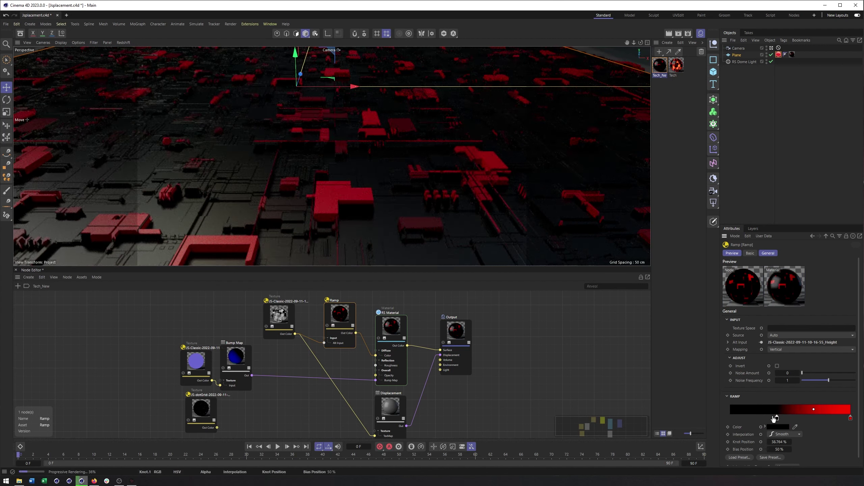
pyautogui.click(774, 417)
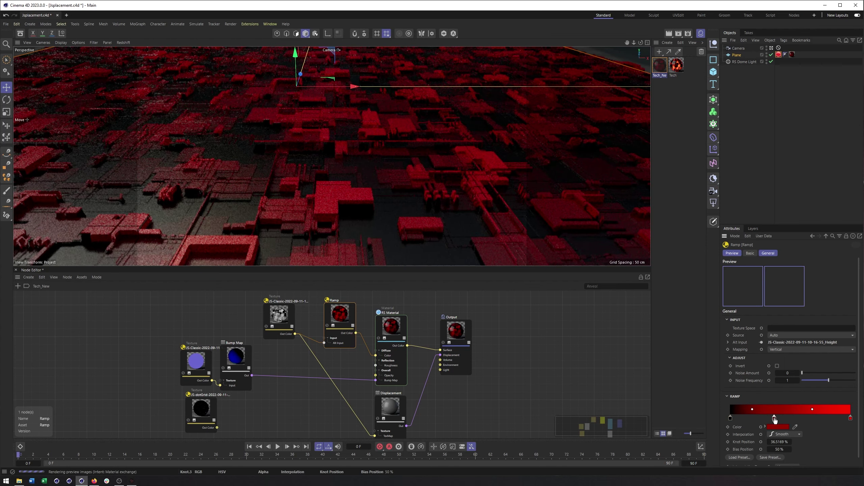
pyautogui.doubleClick(774, 417)
pyautogui.moveTo(736, 424); pyautogui.dragTo(822, 439)
pyautogui.moveTo(766, 424); pyautogui.dragTo(801, 425)
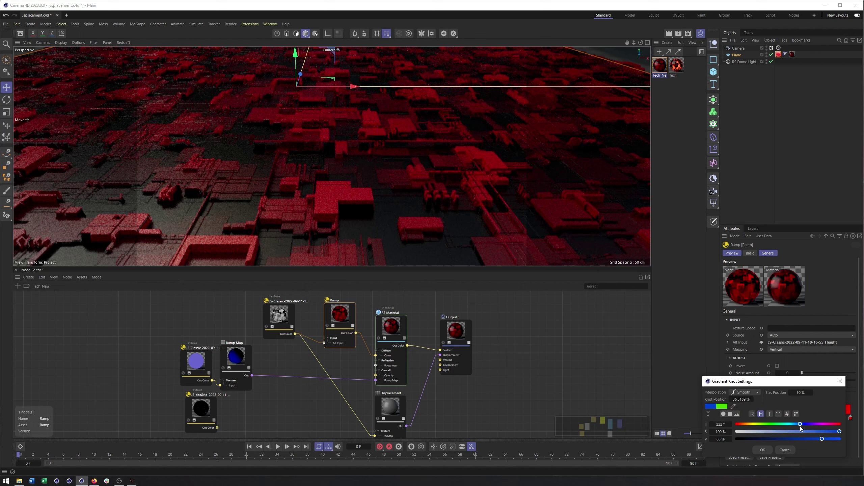
pyautogui.click(762, 450)
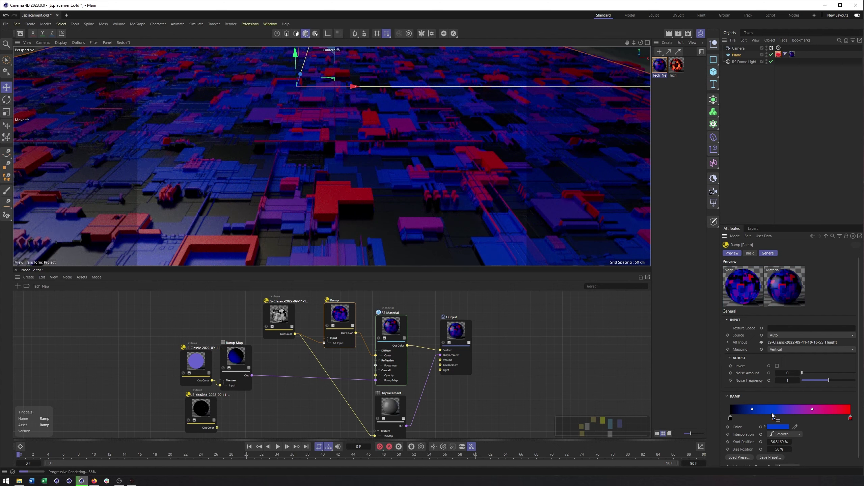
# Try moving the blue knot and the Sky 2 gradient preset, undoing both changes
pyautogui.moveTo(774, 418); pyautogui.dragTo(768, 421)
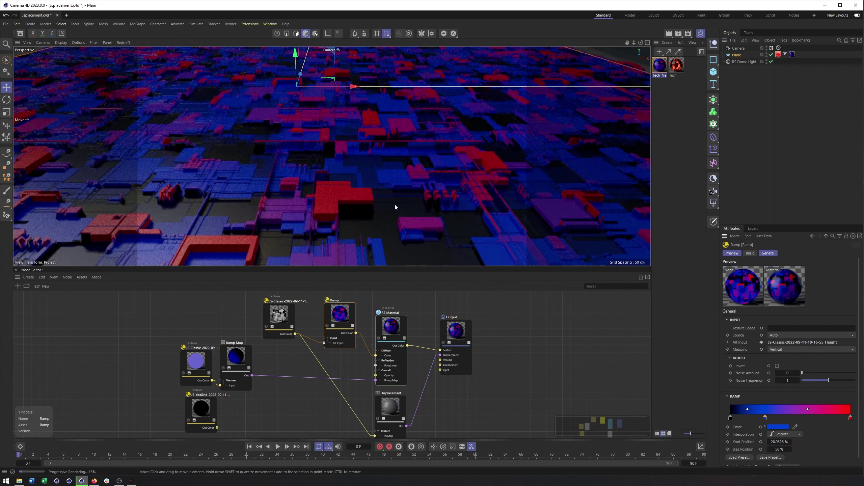
pyautogui.hotkey('ctrl', 'z')
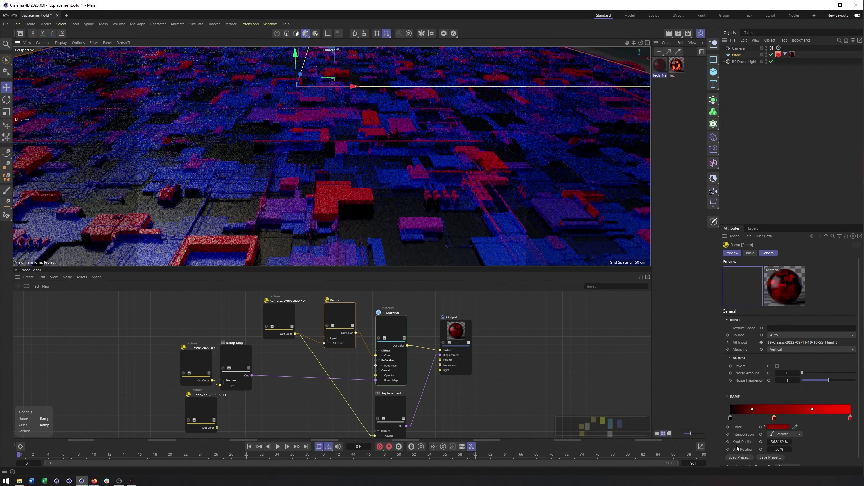
pyautogui.click(733, 458)
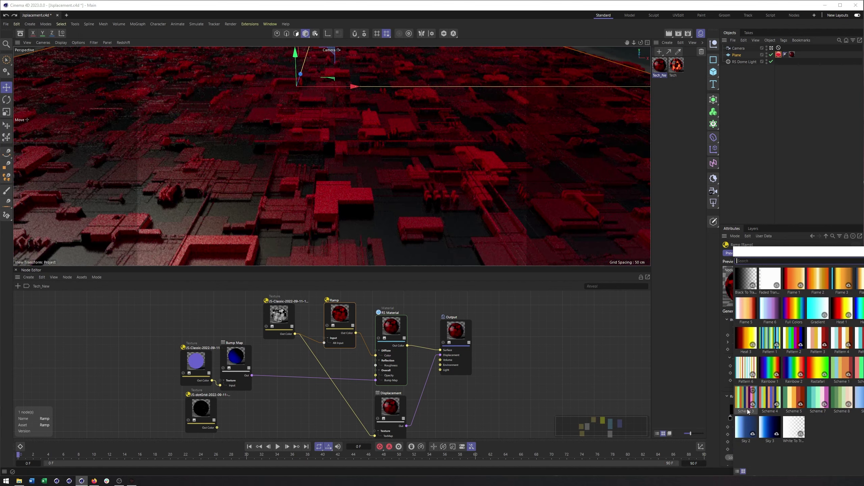
pyautogui.doubleClick(741, 427)
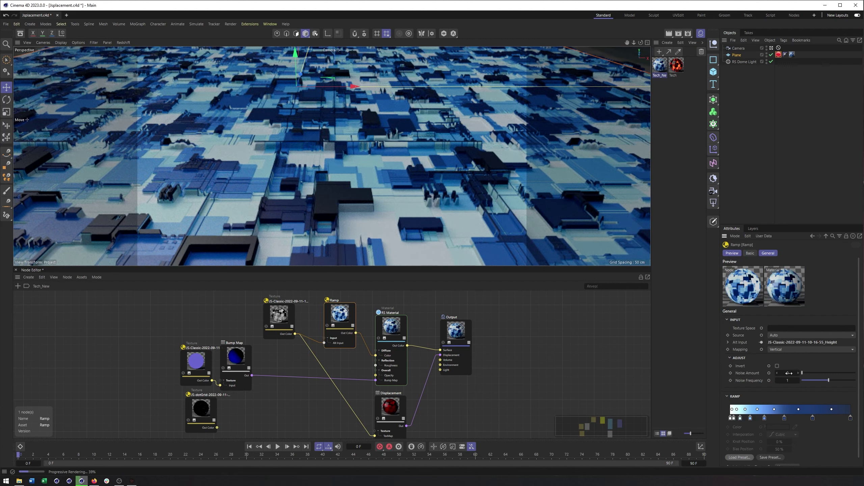
pyautogui.hotkey('ctrl', 'z')
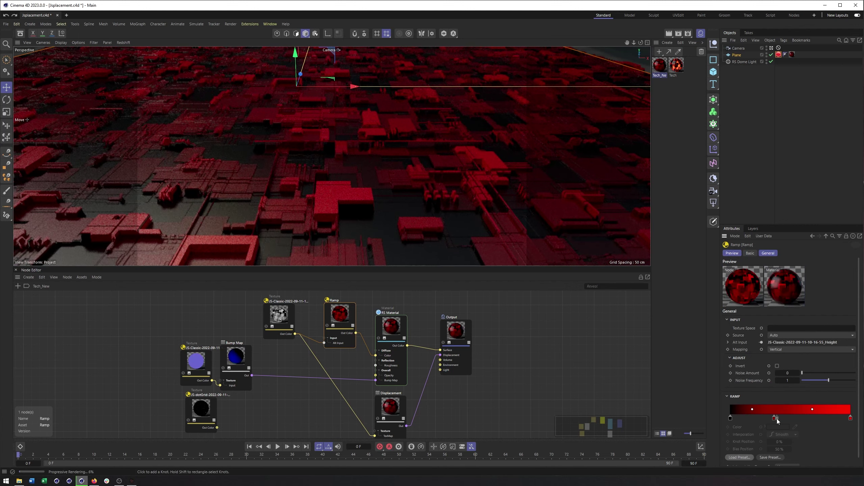
# Delete the blue middle knot and move the black knot to 39.6%
pyautogui.click(775, 418)
pyautogui.press('Delete')
pyautogui.moveTo(731, 418); pyautogui.dragTo(778, 420)
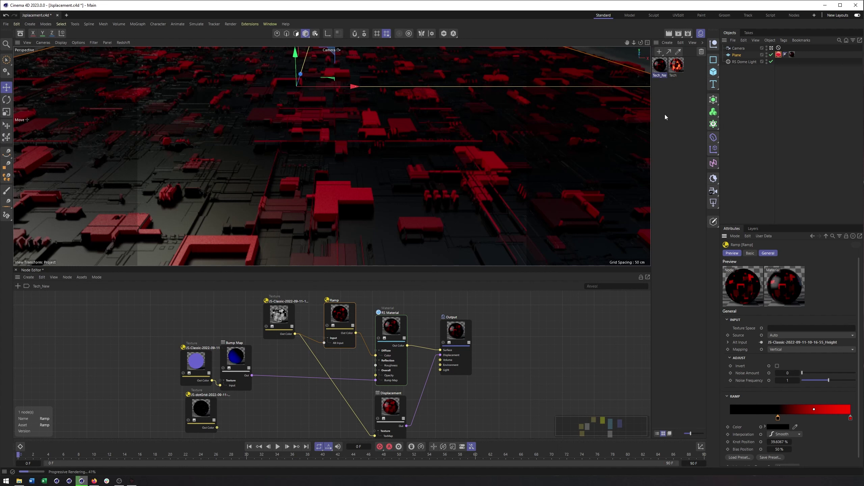
# Add a Redshift camera tag and enable its bokeh override with depth-of-field blur on
pyautogui.click(739, 48)
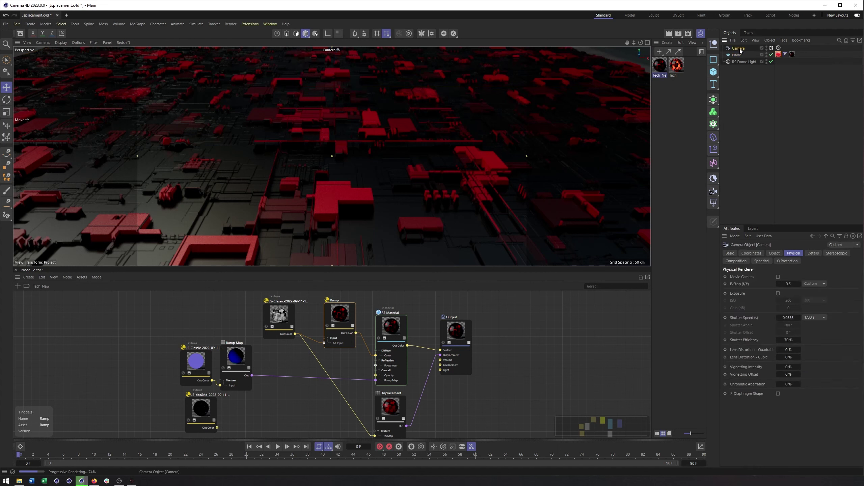
pyautogui.rightClick(740, 48)
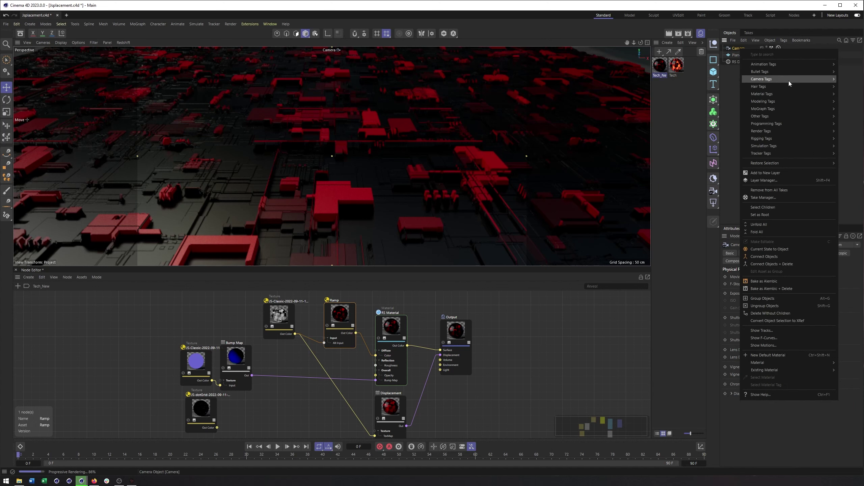
pyautogui.moveTo(789, 81)
pyautogui.click(854, 111)
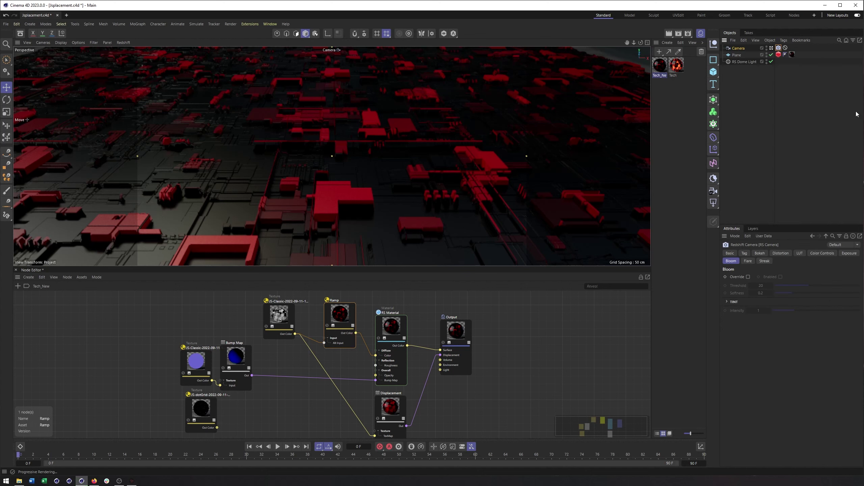
pyautogui.click(760, 253)
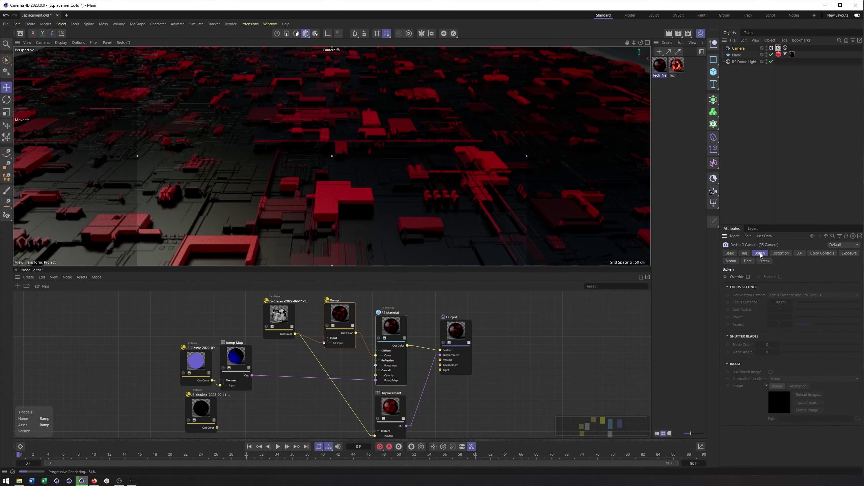
pyautogui.click(749, 277)
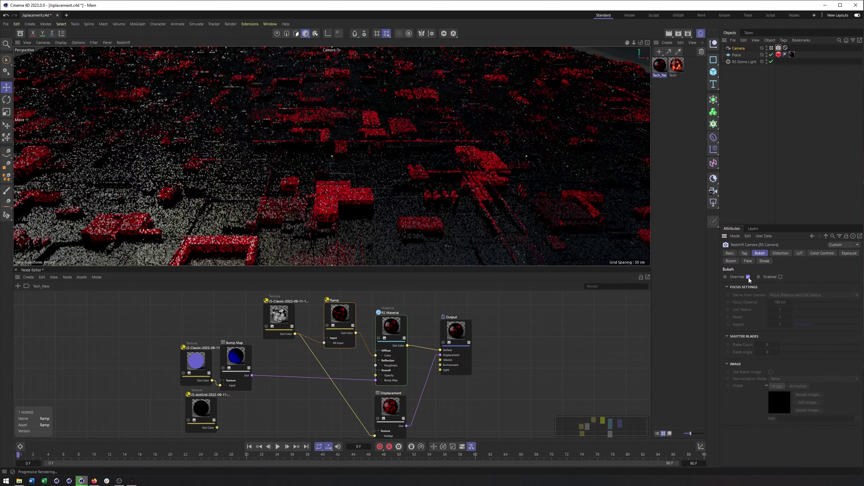
pyautogui.click(780, 277)
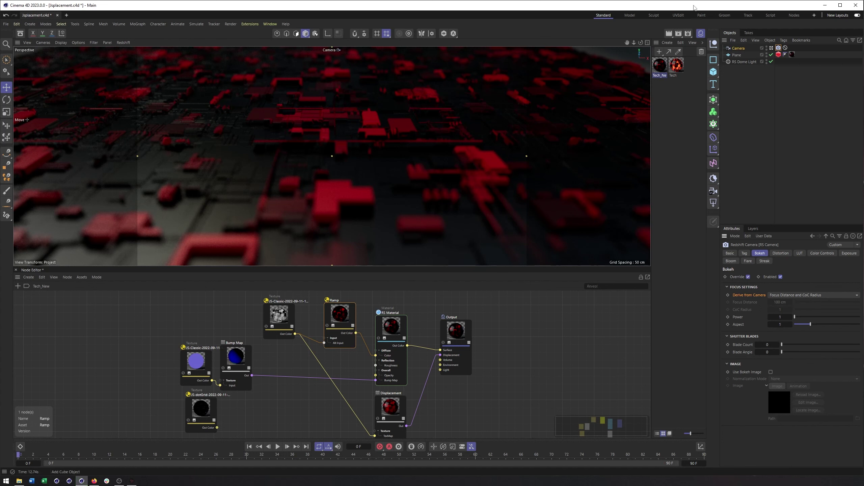
# Pick a point in the scene to set the camera Focus Distance to 201.3372 cm
pyautogui.click(730, 49)
pyautogui.click(775, 253)
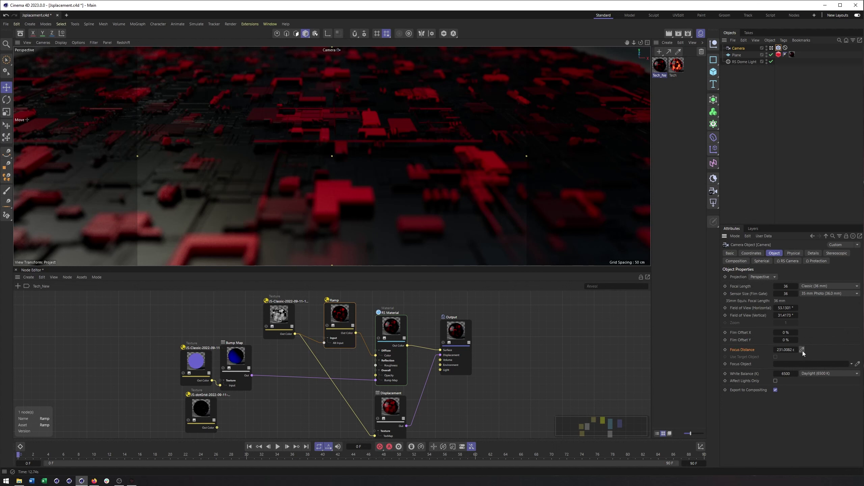
pyautogui.click(336, 206)
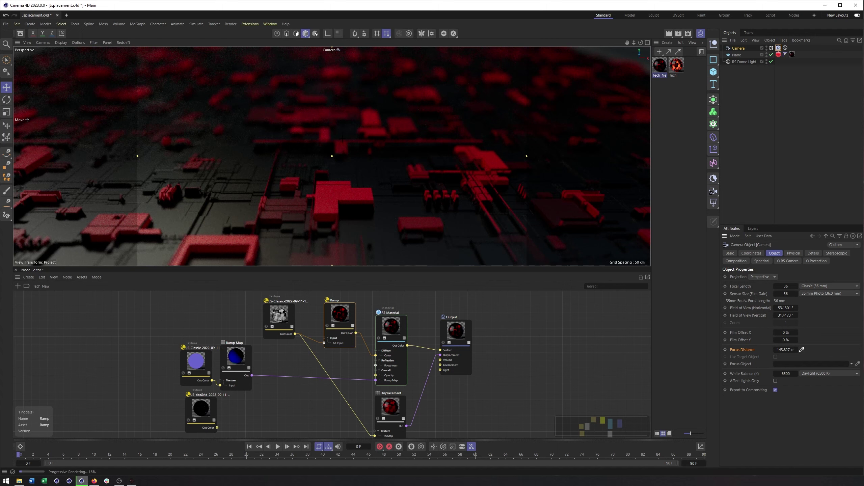
pyautogui.click(343, 140)
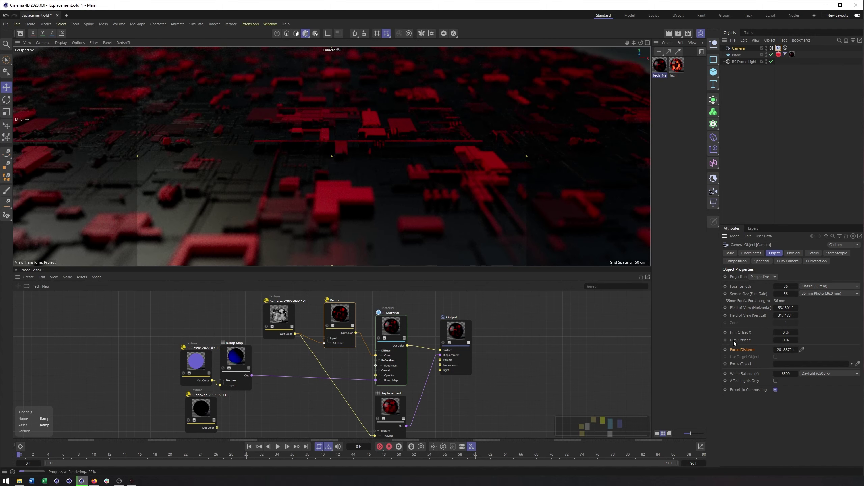
# Try F-Stop presets f/8 and f/1.0, then set a custom F-Stop of 0.6
pyautogui.click(794, 254)
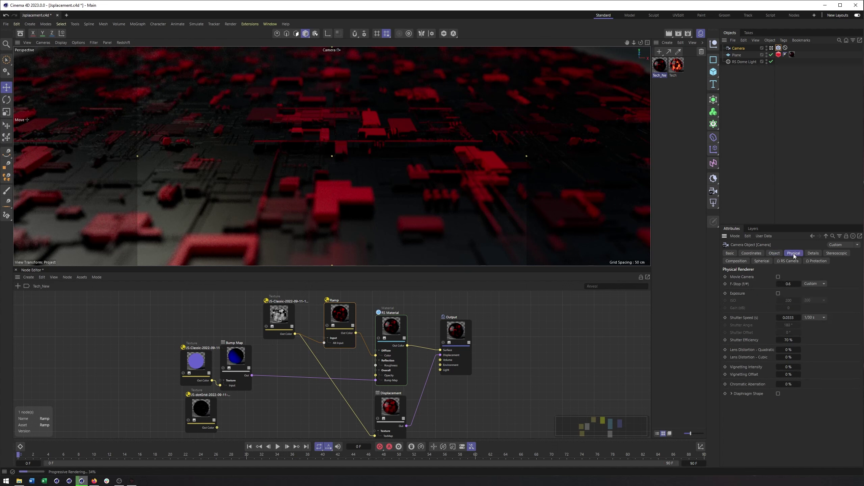
pyautogui.click(816, 284)
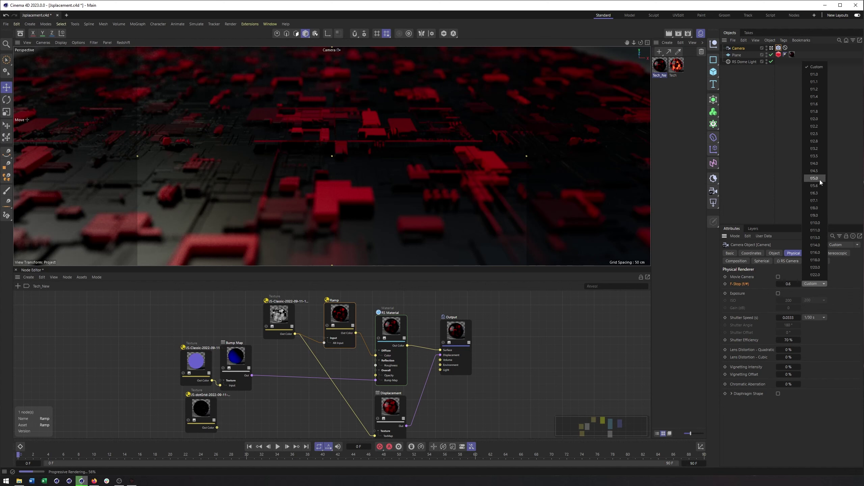
pyautogui.click(818, 207)
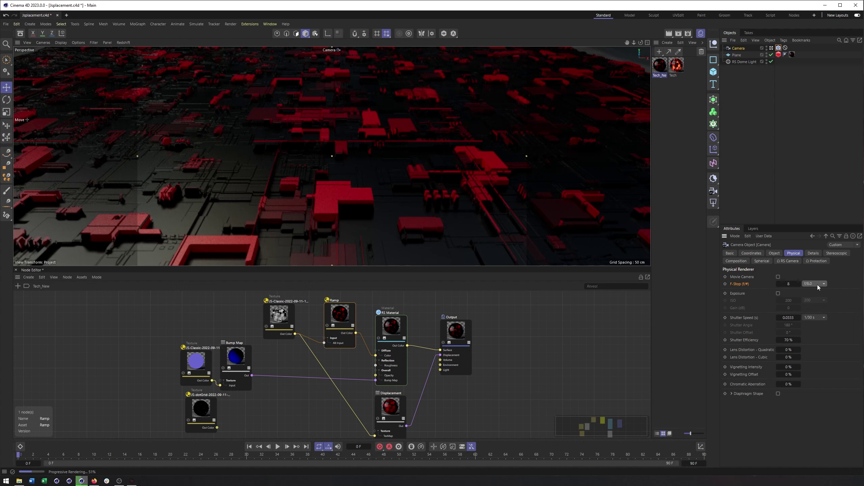
pyautogui.click(817, 285)
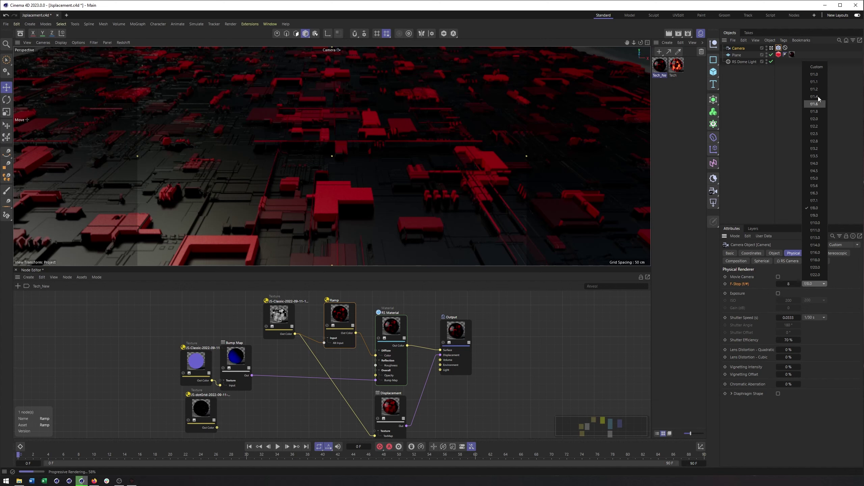
pyautogui.click(823, 75)
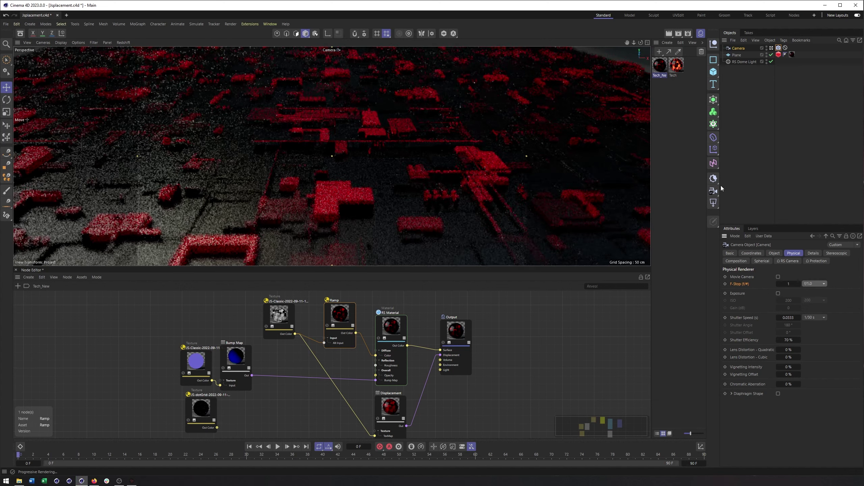
pyautogui.click(788, 284)
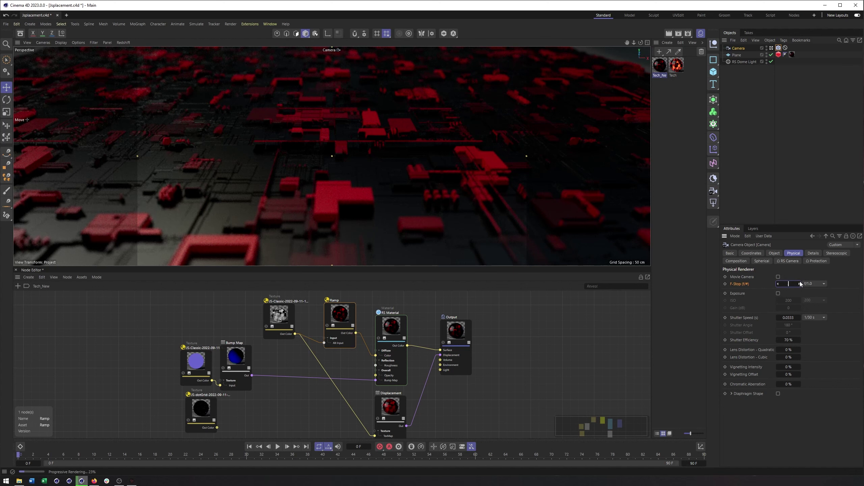
pyautogui.press('Return')
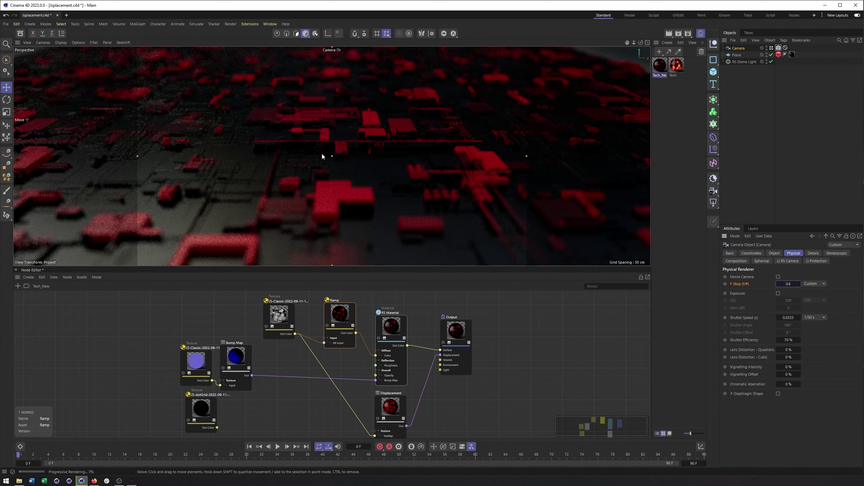
pyautogui.click(779, 111)
# Wire the JS-dotGrid texture's Out Color into RS Material Emission and set Emission Weight to 2
pyautogui.click(660, 65)
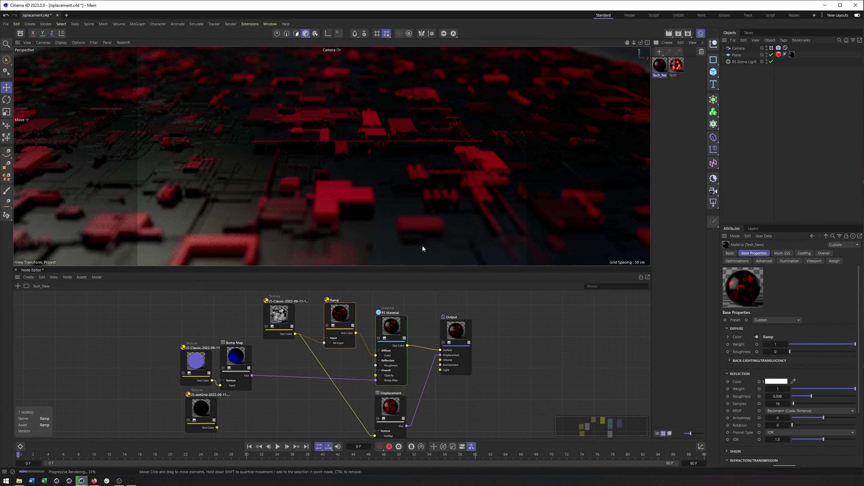
pyautogui.moveTo(407, 331); pyautogui.dragTo(442, 335, button='middle')
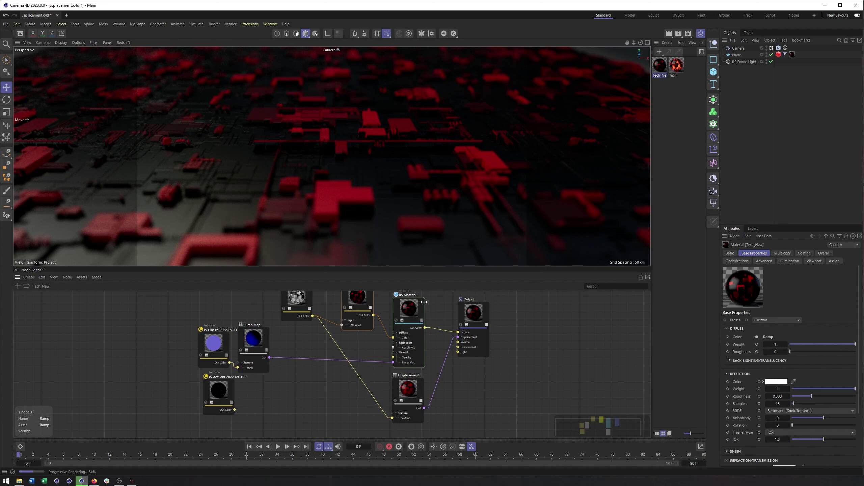
pyautogui.moveTo(216, 391); pyautogui.dragTo(397, 311)
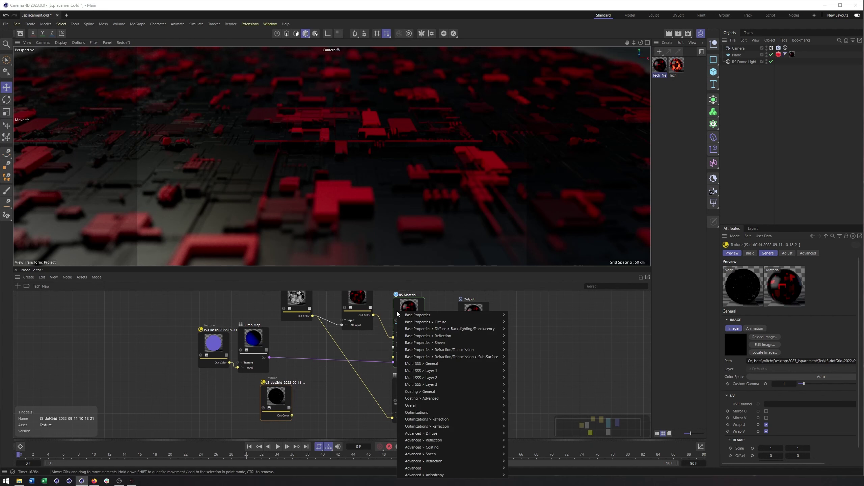
pyautogui.moveTo(414, 406)
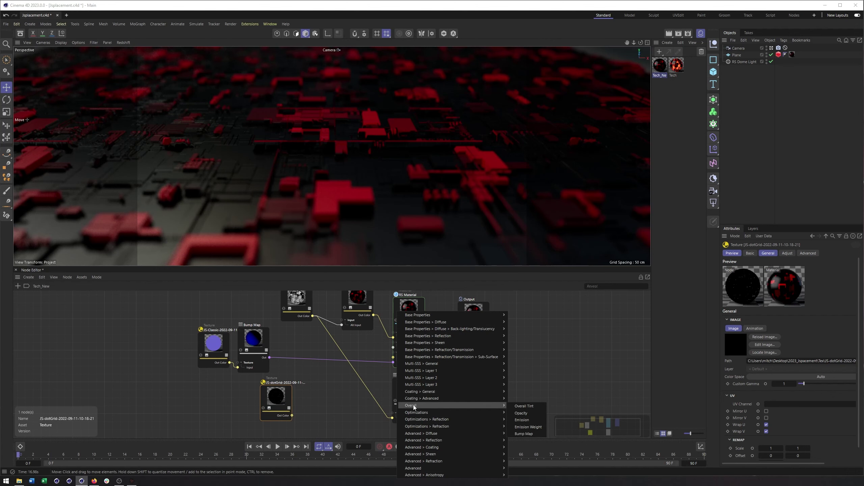
pyautogui.click(533, 420)
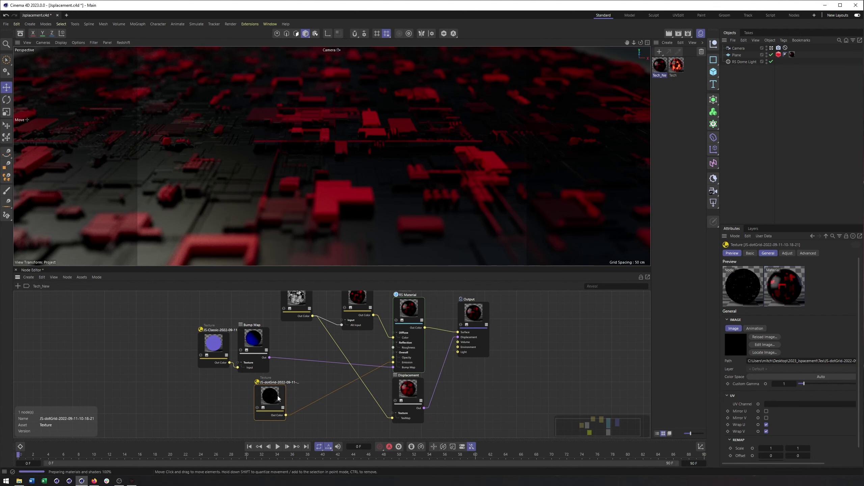
pyautogui.click(416, 312)
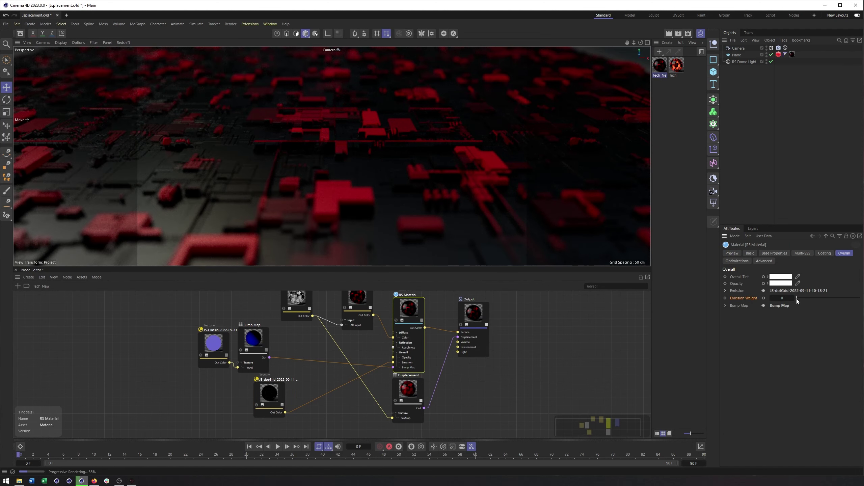
pyautogui.moveTo(798, 298); pyautogui.dragTo(858, 298)
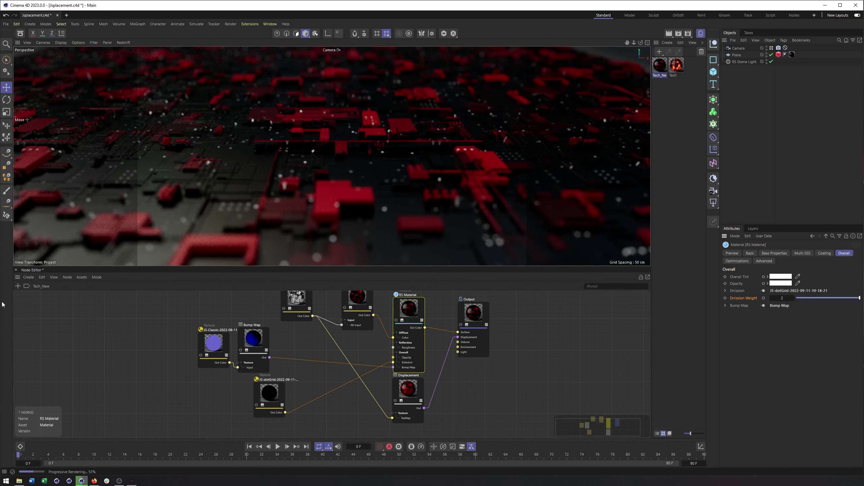
# Insert a Ramp node between the JS-dotGrid texture and the material's Emission
pyautogui.hotkey('shift', 'F8')
pyautogui.write('ramp')
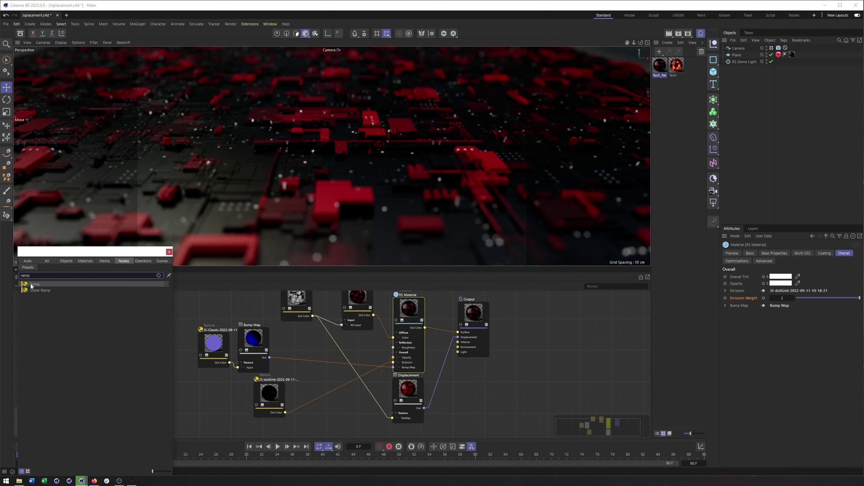
pyautogui.moveTo(35, 284); pyautogui.dragTo(325, 392)
pyautogui.moveTo(266, 393); pyautogui.dragTo(242, 394)
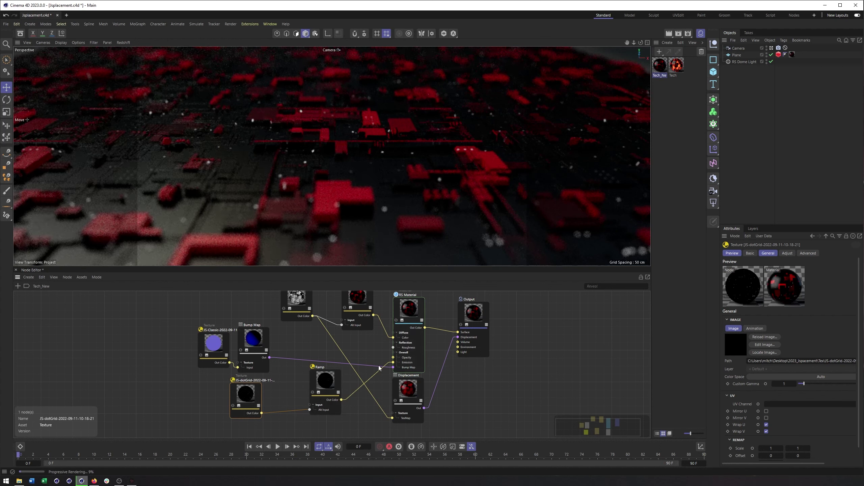
pyautogui.click(327, 387)
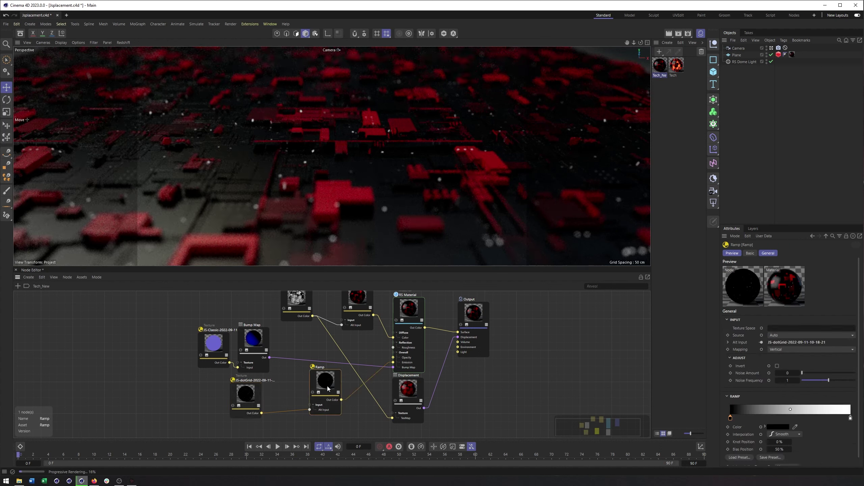
# Change the ramp's white end knot to a warm, fully saturated yellow
pyautogui.doubleClick(850, 418)
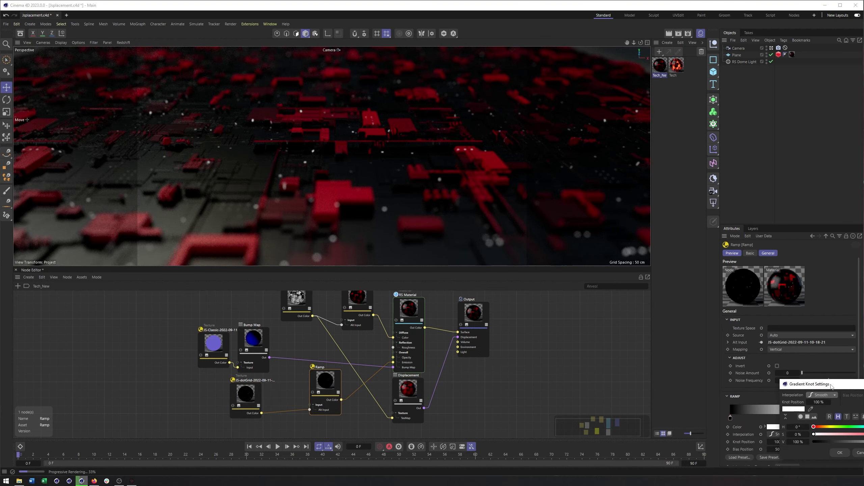
pyautogui.moveTo(831, 387); pyautogui.dragTo(576, 262)
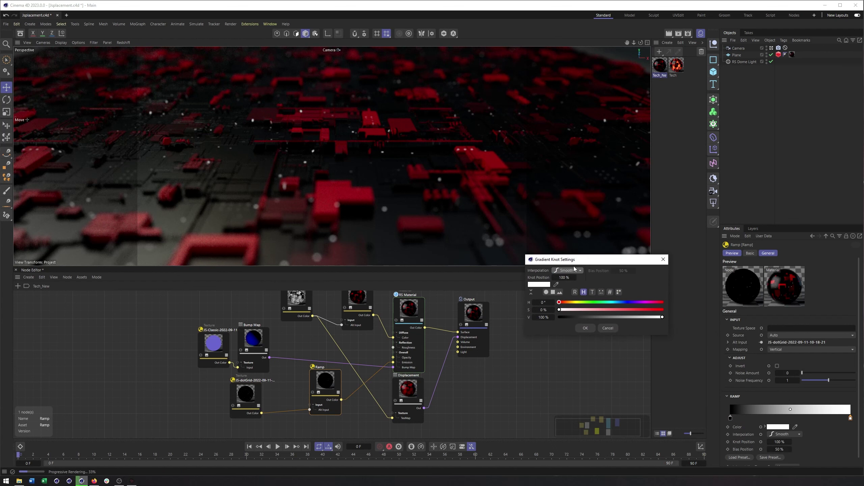
pyautogui.click(576, 302)
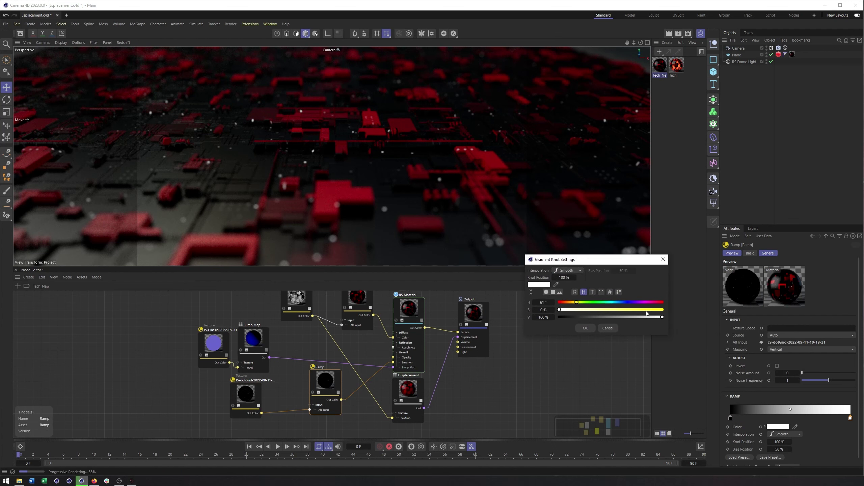
pyautogui.moveTo(646, 310); pyautogui.dragTo(662, 318)
pyautogui.moveTo(576, 302); pyautogui.dragTo(574, 302)
pyautogui.click(586, 328)
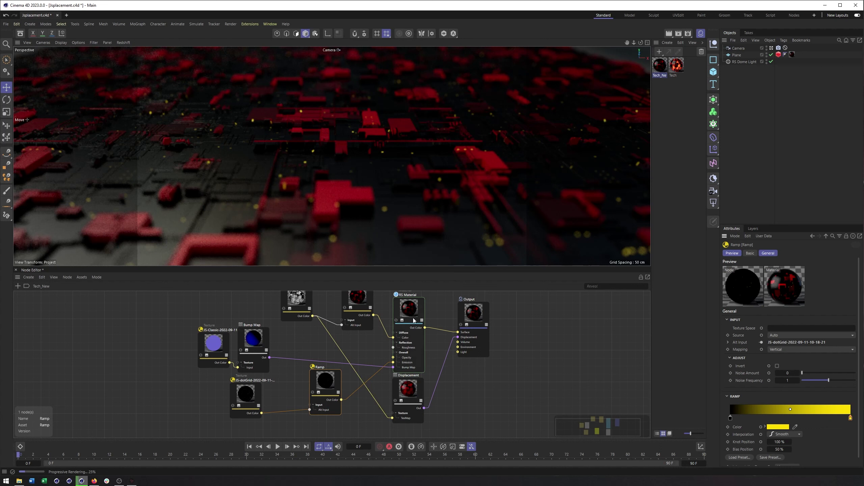
# Raise the Tech_New material's Emission Weight to 10
pyautogui.click(404, 353)
pyautogui.click(783, 298)
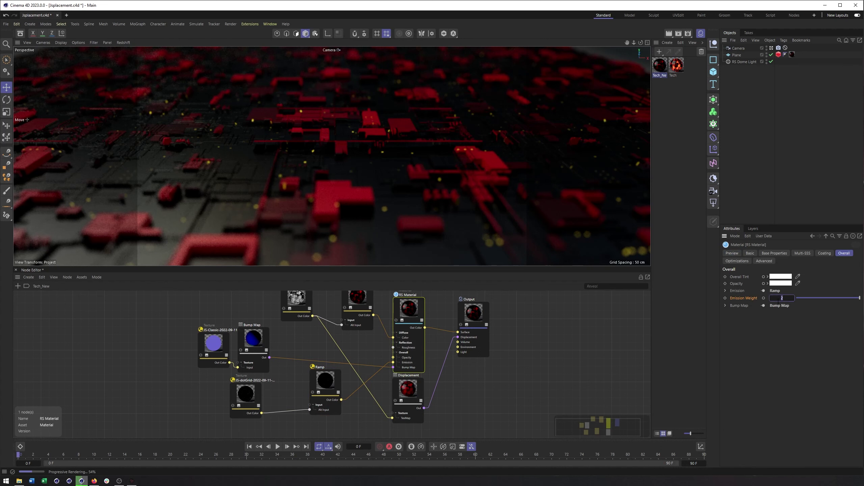
pyautogui.write('10')
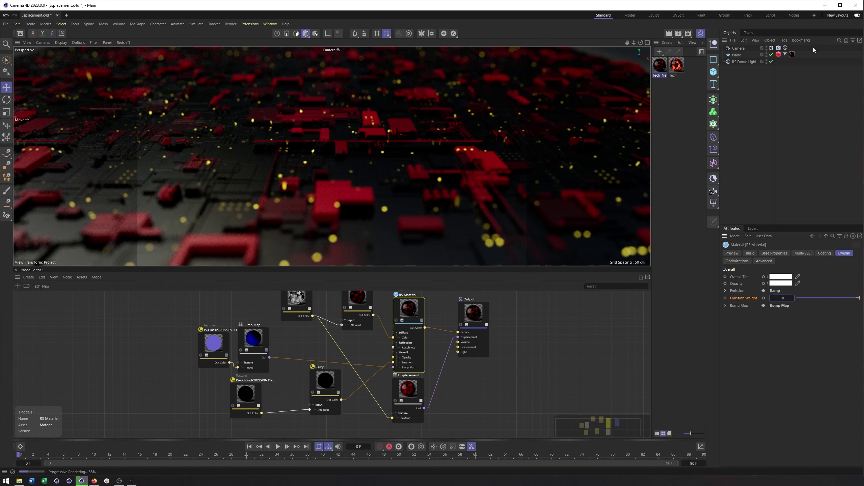
pyautogui.click(779, 48)
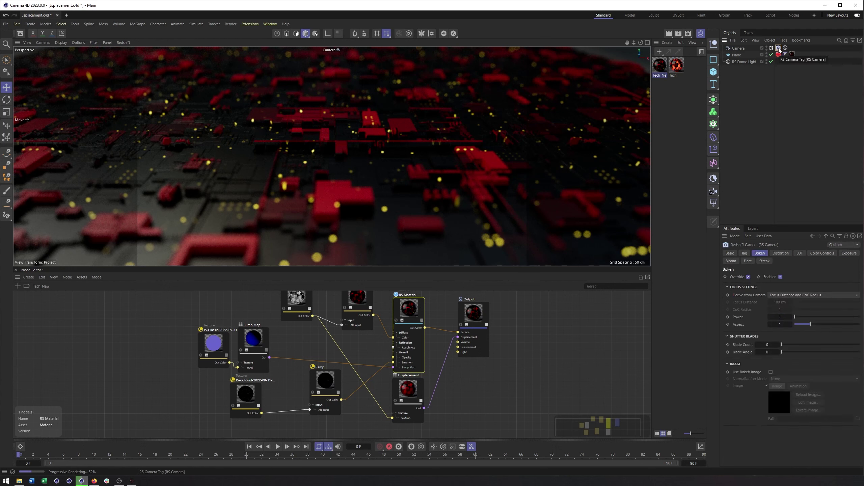
# Override and enable bloom on the Redshift camera tag's Bloom tab
pyautogui.click(731, 261)
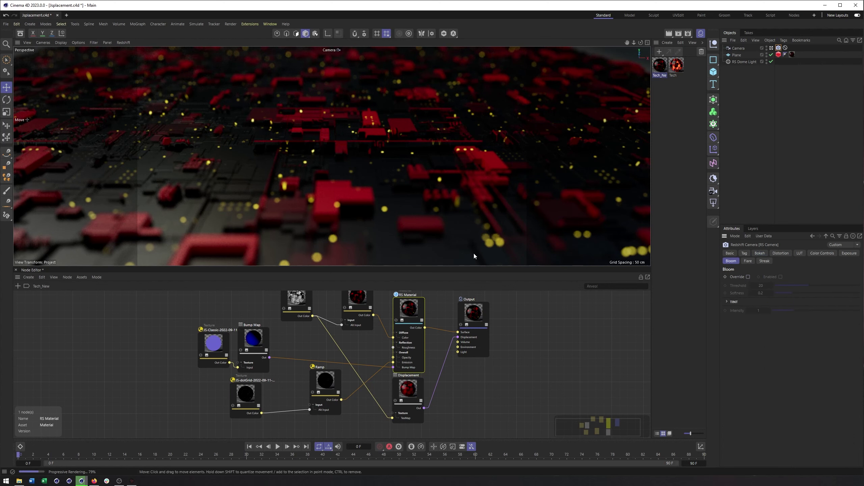
pyautogui.click(749, 277)
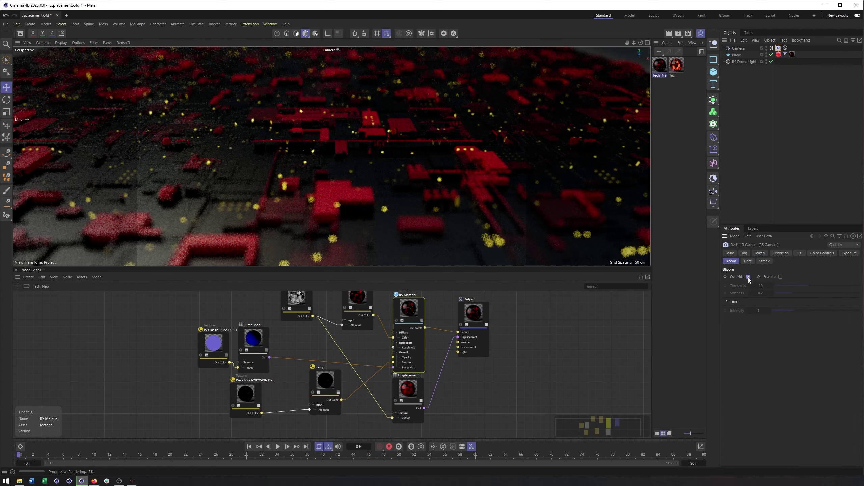
pyautogui.click(781, 278)
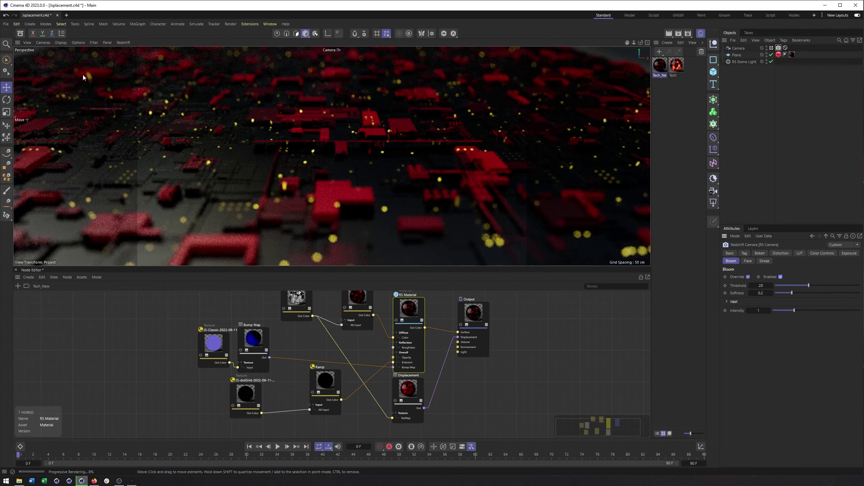
pyautogui.click(122, 43)
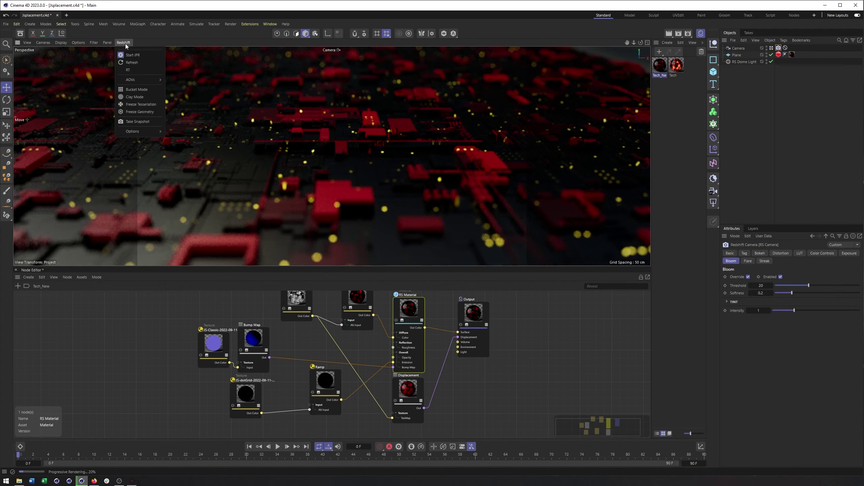
pyautogui.moveTo(147, 131)
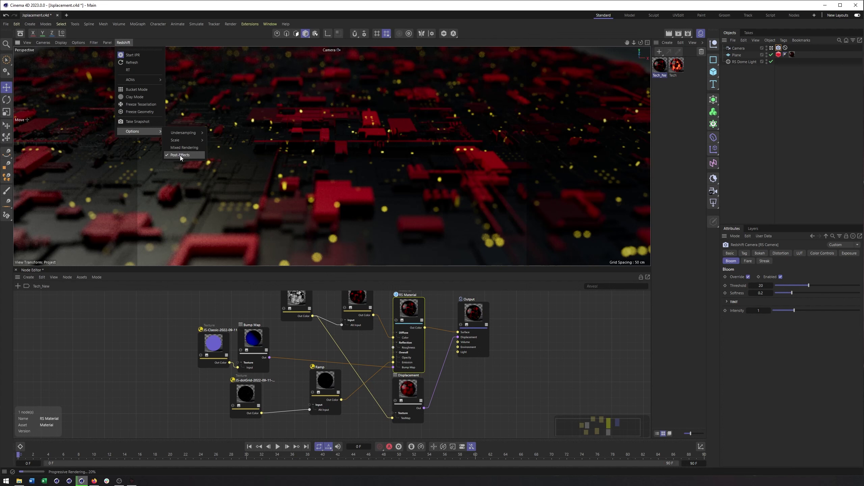
pyautogui.click(754, 203)
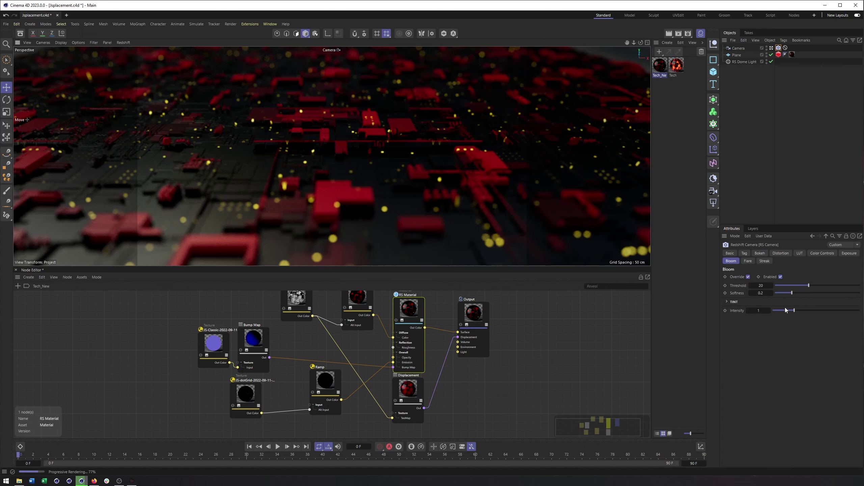
# Raise bloom Intensity to 4 and lower the bloom Threshold to 3.66
pyautogui.moveTo(794, 310); pyautogui.dragTo(860, 310)
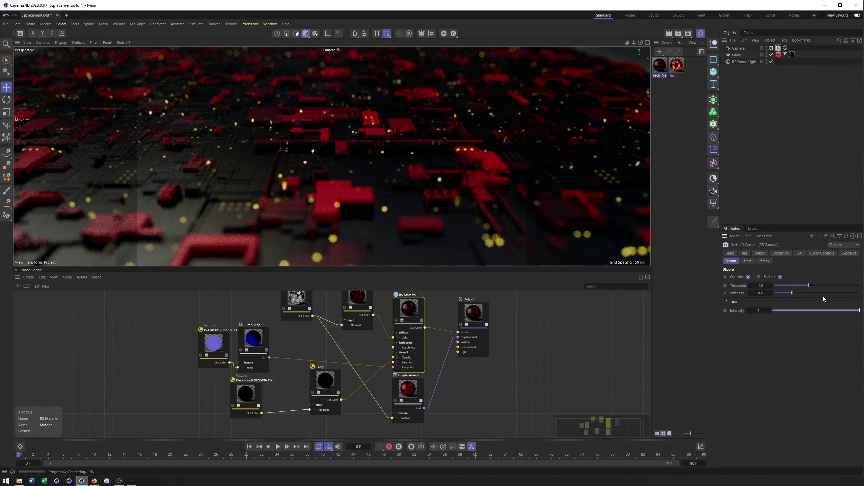
pyautogui.moveTo(809, 286); pyautogui.dragTo(806, 287)
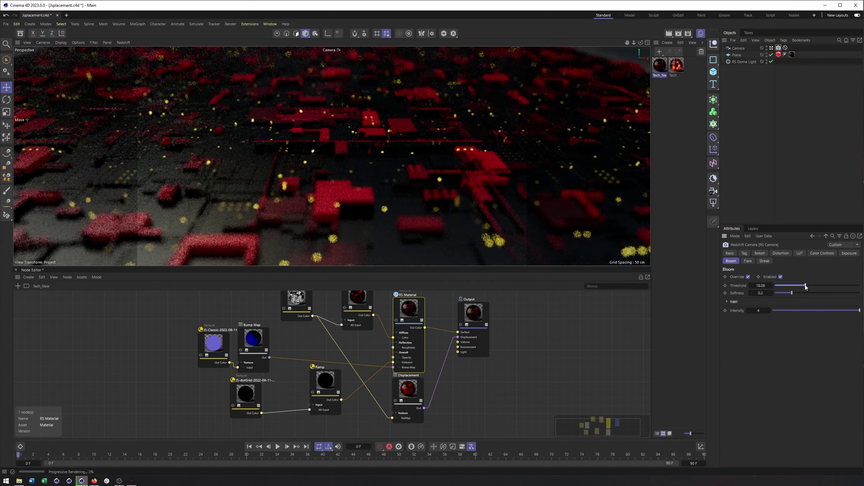
pyautogui.click(658, 68)
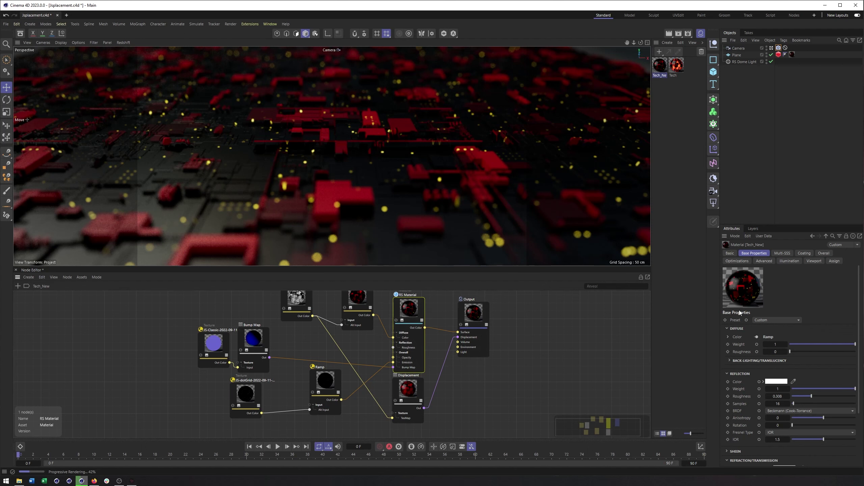
pyautogui.click(824, 253)
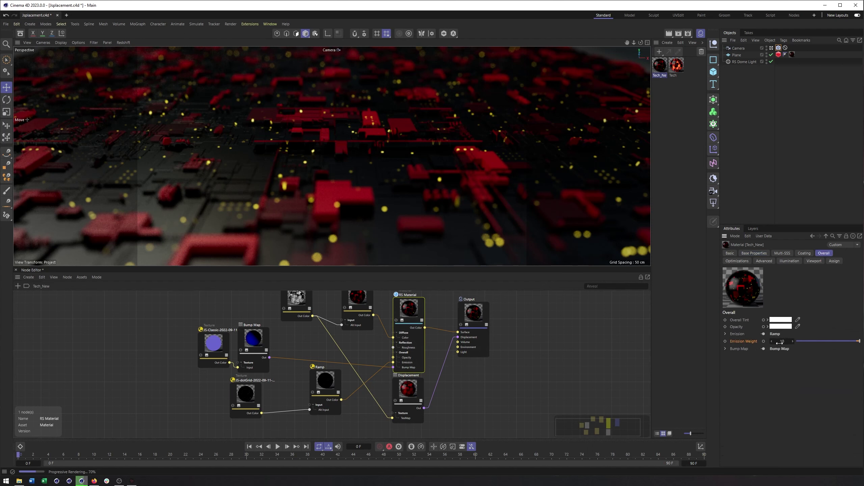
pyautogui.click(778, 48)
pyautogui.moveTo(805, 289); pyautogui.dragTo(778, 290)
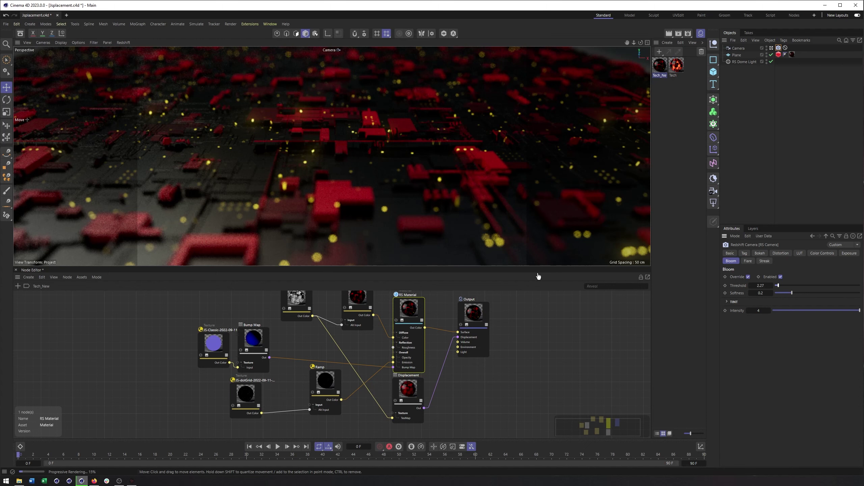
pyautogui.moveTo(778, 286); pyautogui.dragTo(782, 286)
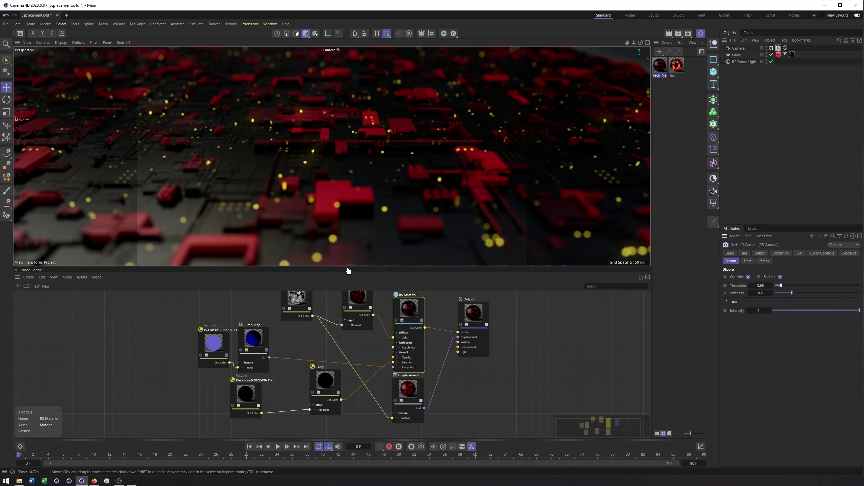
# Add a Color Mix node to the Tech_New graph using the node search
pyautogui.moveTo(315, 370); pyautogui.dragTo(335, 361, button='middle')
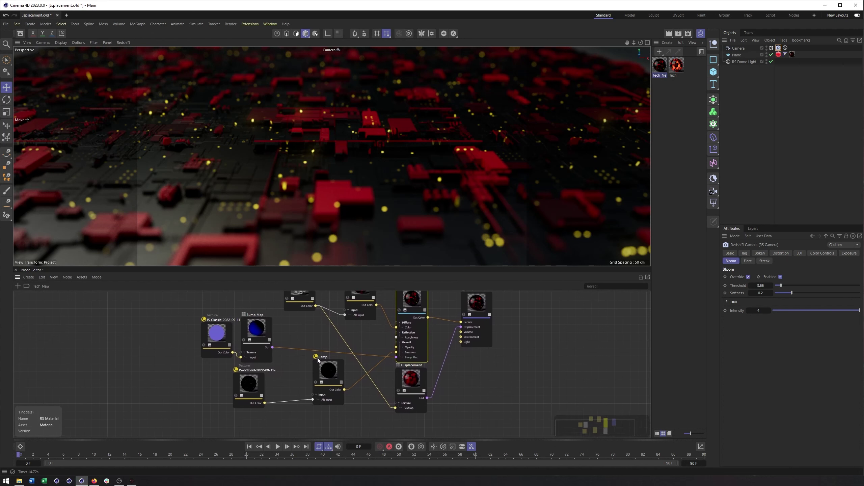
pyautogui.scroll(-2, 348, 305)
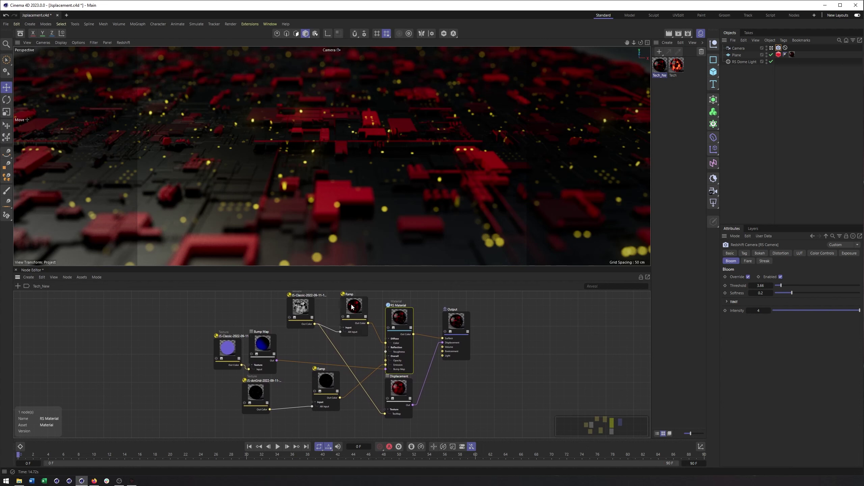
pyautogui.click(352, 308)
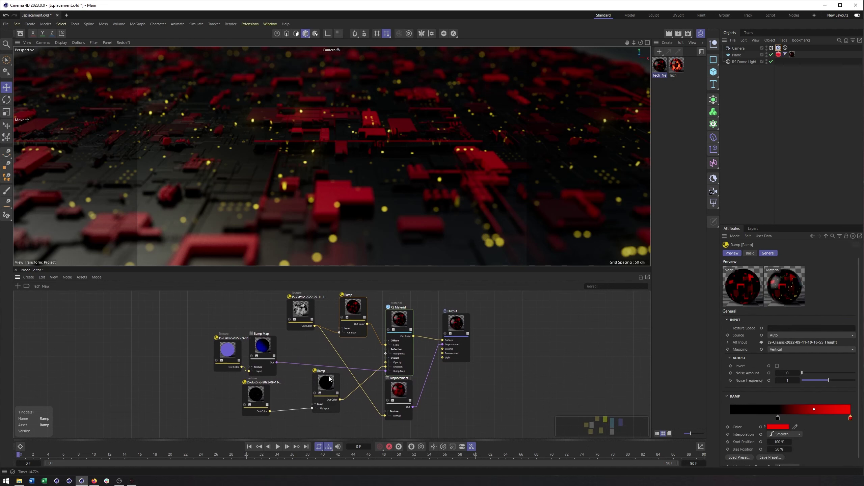
pyautogui.moveTo(327, 380); pyautogui.dragTo(330, 383)
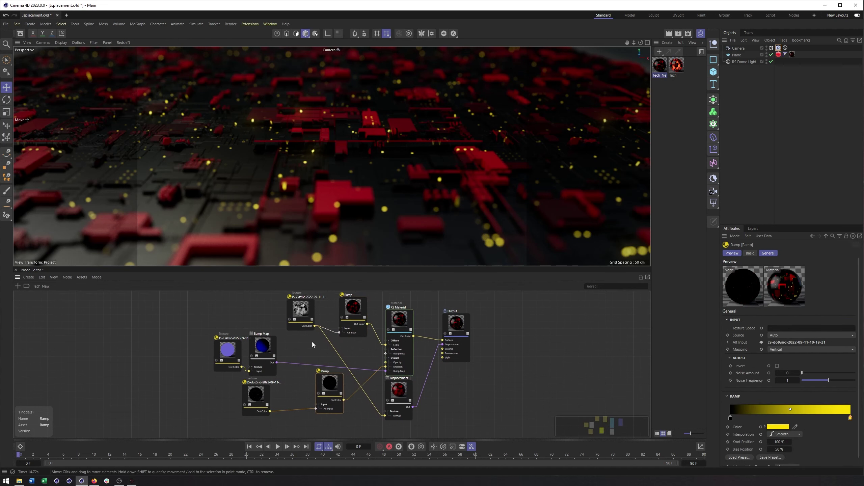
pyautogui.moveTo(318, 288); pyautogui.dragTo(308, 269, button='middle')
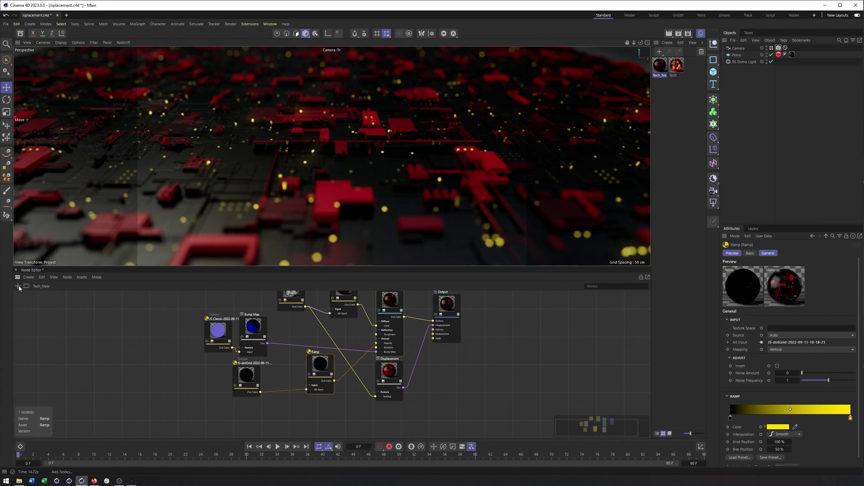
pyautogui.hotkey('shift', 'c')
pyautogui.write('colo')
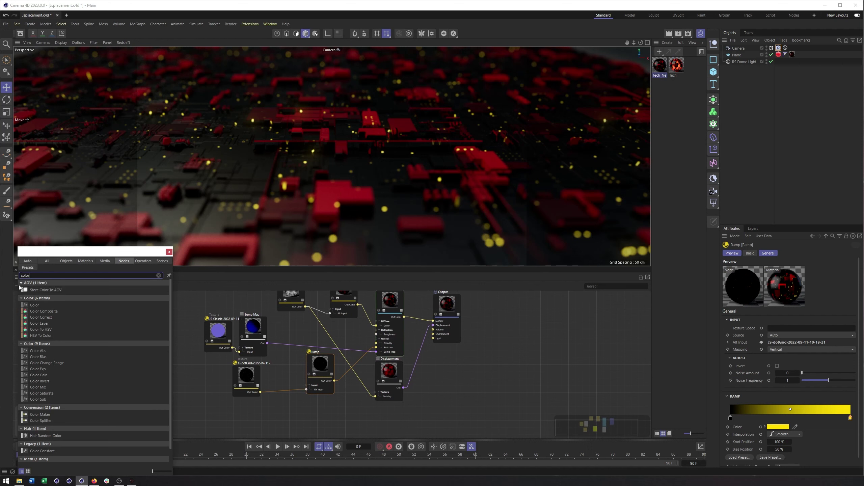
pyautogui.write('r mix')
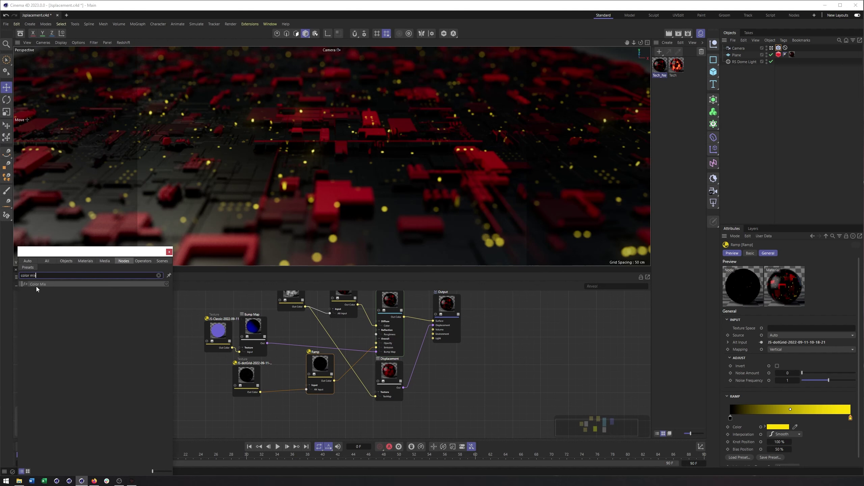
pyautogui.moveTo(37, 285); pyautogui.dragTo(339, 405)
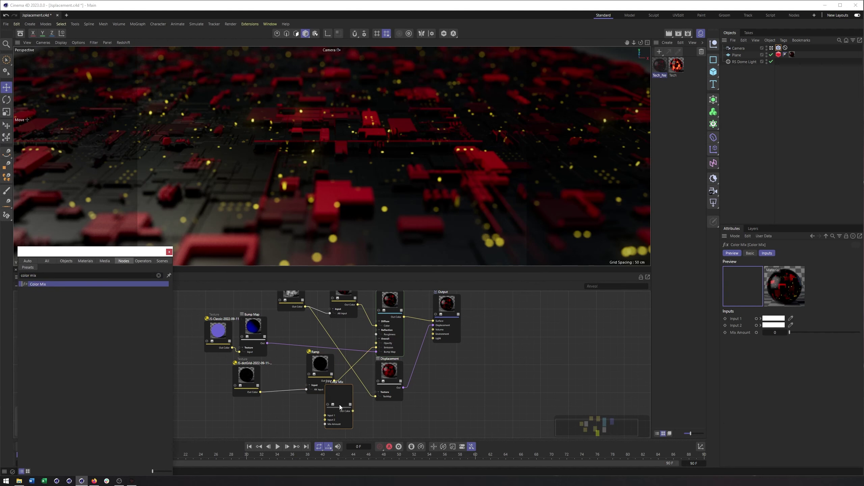
# Rearrange the dotGrid, Ramp and Color Mix nodes, and wire the red ramp into Color Mix Input 1
pyautogui.moveTo(240, 377); pyautogui.dragTo(195, 374)
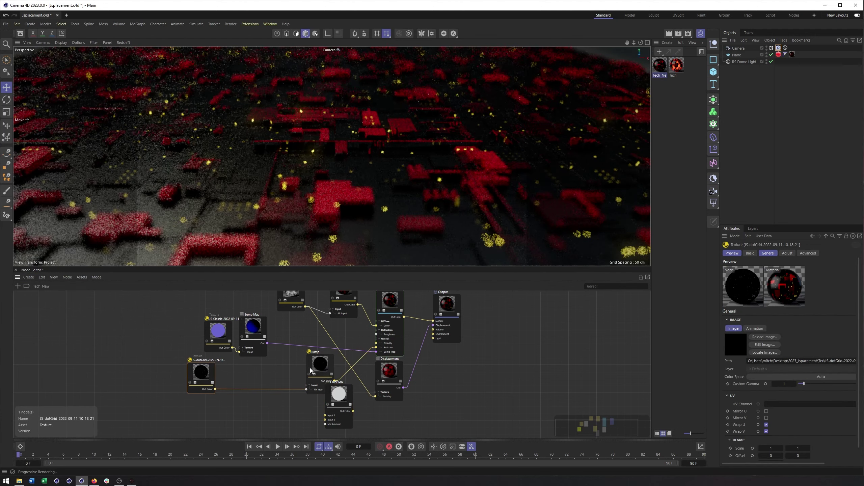
pyautogui.moveTo(319, 364); pyautogui.dragTo(273, 366)
pyautogui.moveTo(334, 389); pyautogui.dragTo(313, 396)
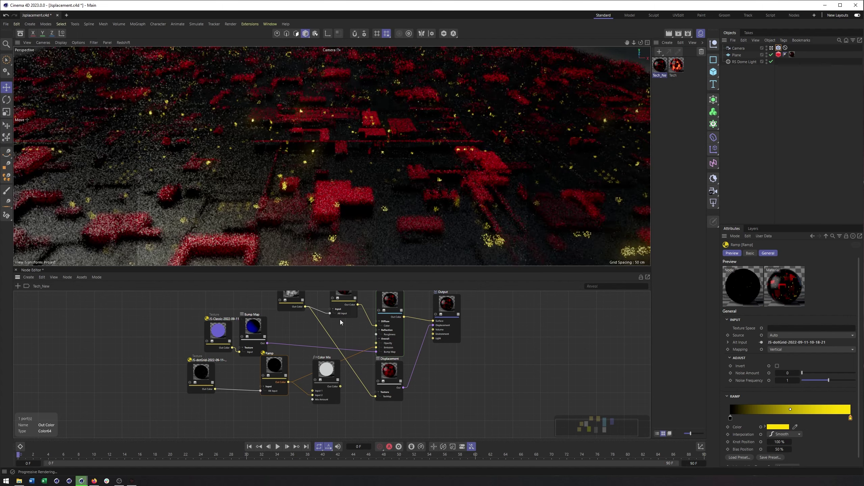
pyautogui.moveTo(358, 305); pyautogui.dragTo(377, 348)
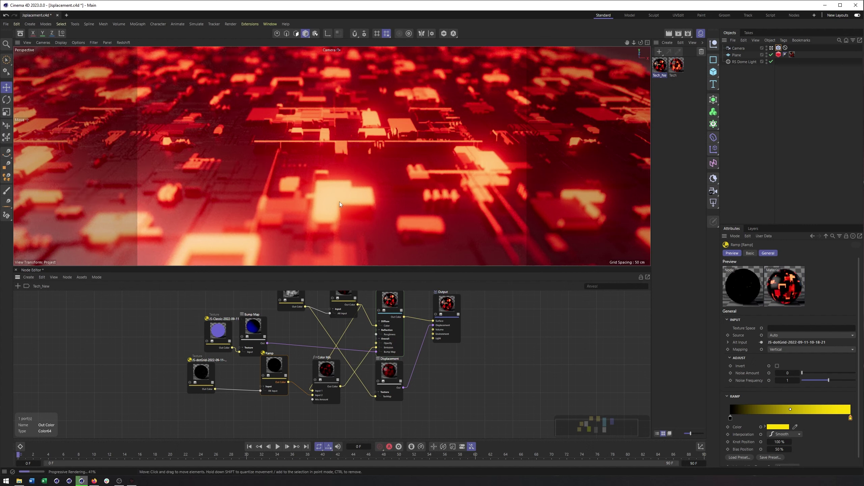
pyautogui.click(330, 371)
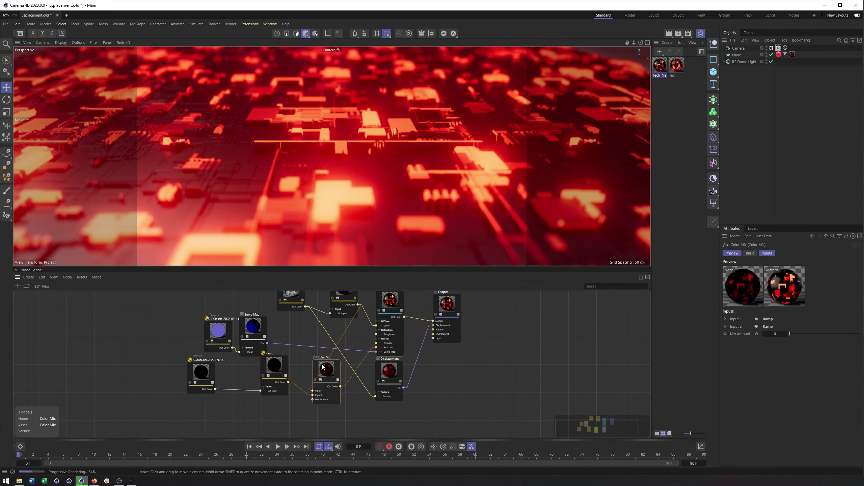
# Test the Color Mix Mix Amount at 1, 0.5 and 0, then fine-tune it to about 0.666
pyautogui.moveTo(331, 372); pyautogui.dragTo(349, 336)
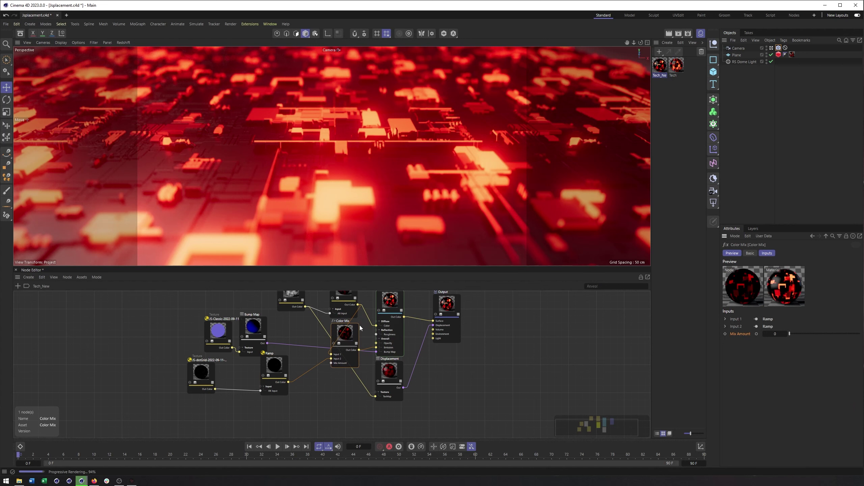
pyautogui.moveTo(359, 326); pyautogui.dragTo(356, 348, button='middle')
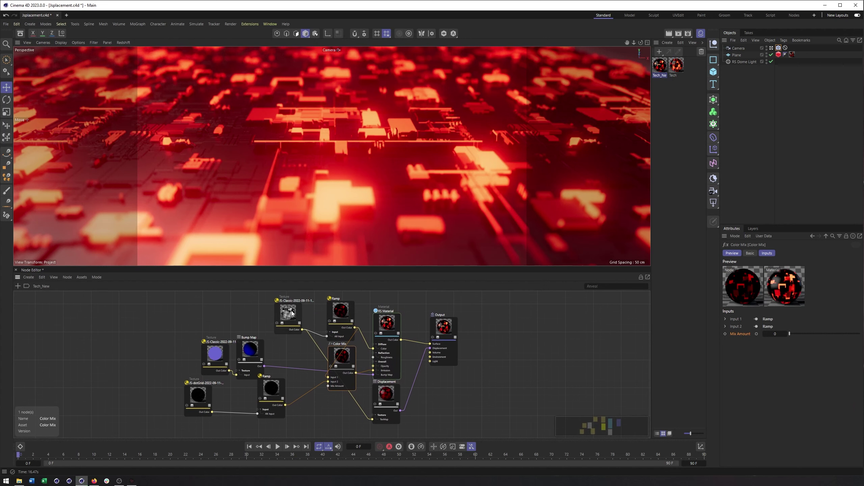
pyautogui.moveTo(790, 333); pyautogui.dragTo(860, 333)
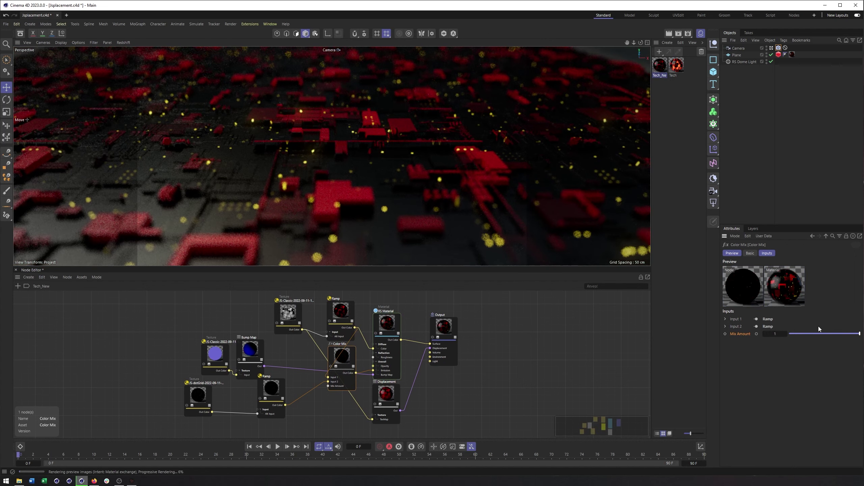
pyautogui.click(823, 333)
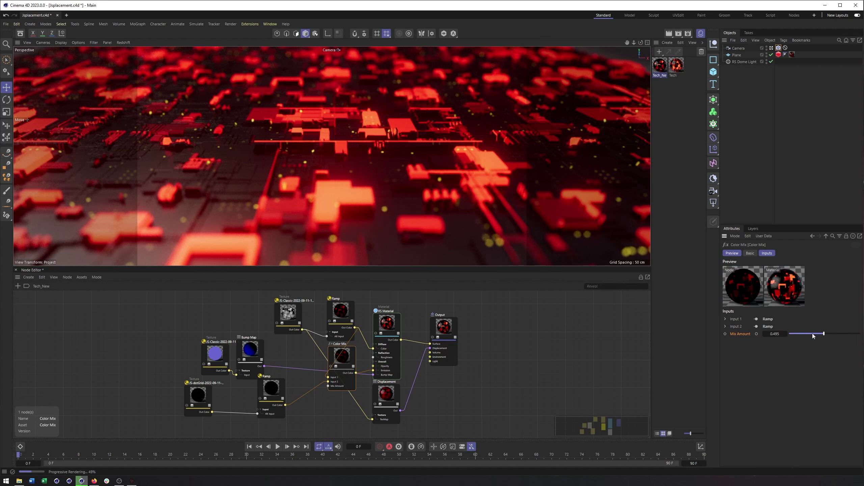
pyautogui.moveTo(816, 332); pyautogui.dragTo(740, 332)
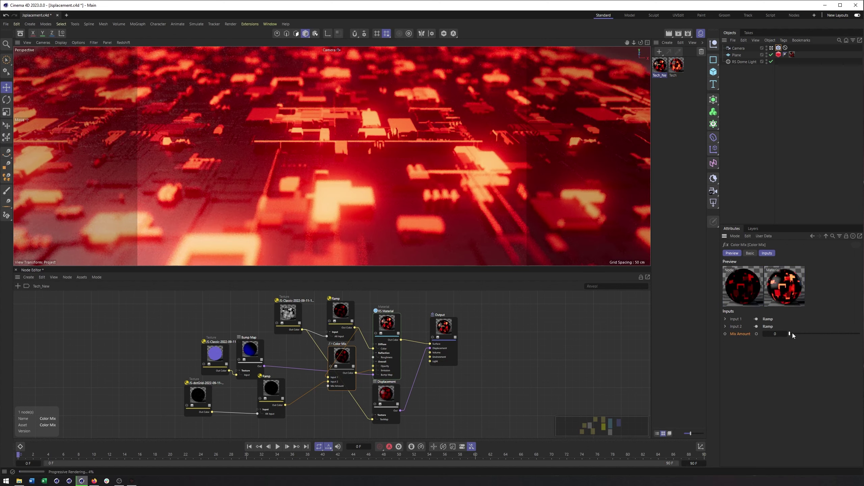
pyautogui.moveTo(793, 333); pyautogui.dragTo(860, 334)
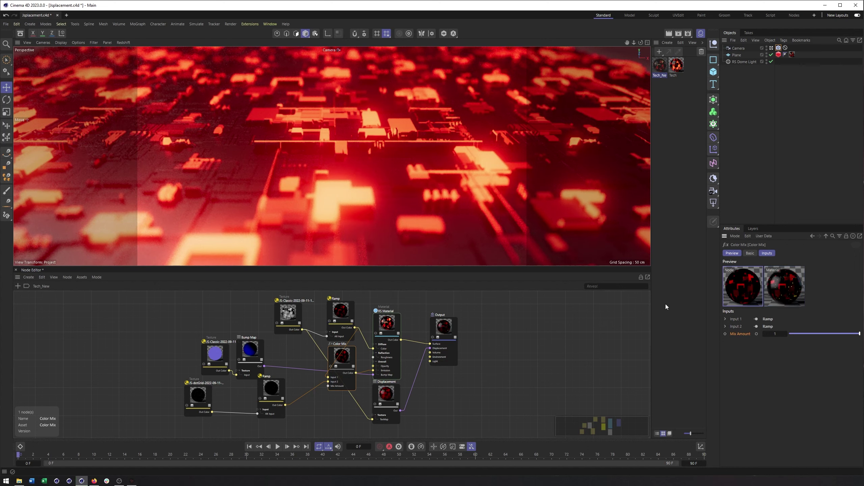
pyautogui.click(826, 333)
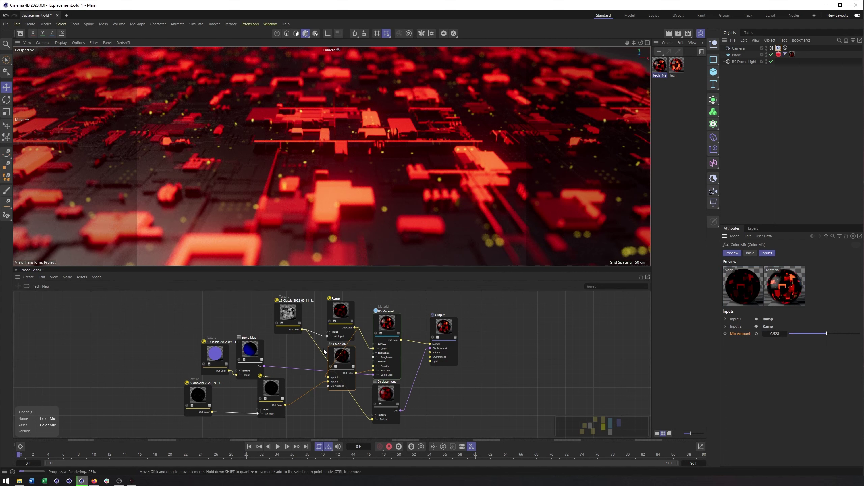
pyautogui.moveTo(335, 344); pyautogui.dragTo(331, 347)
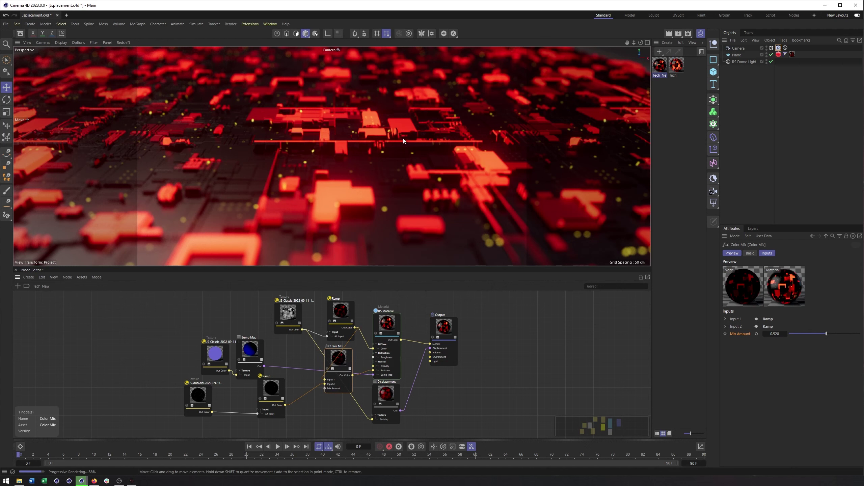
pyautogui.moveTo(828, 335); pyautogui.dragTo(836, 336)
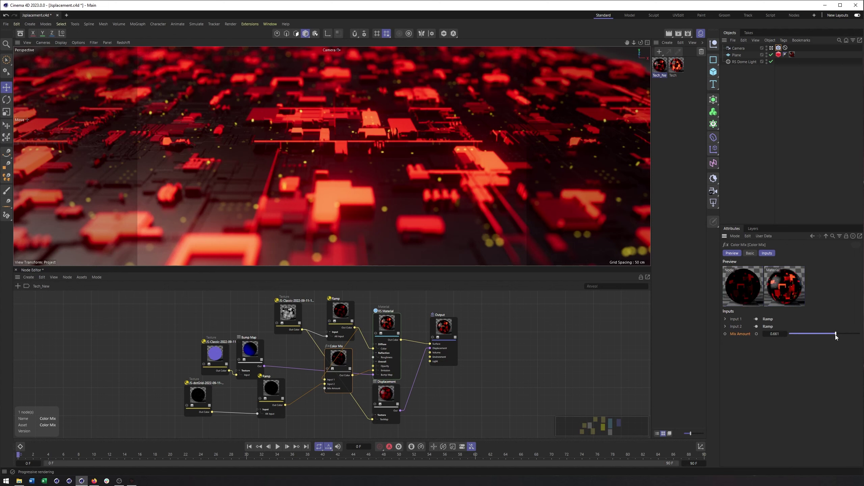
pyautogui.moveTo(835, 335); pyautogui.dragTo(836, 335)
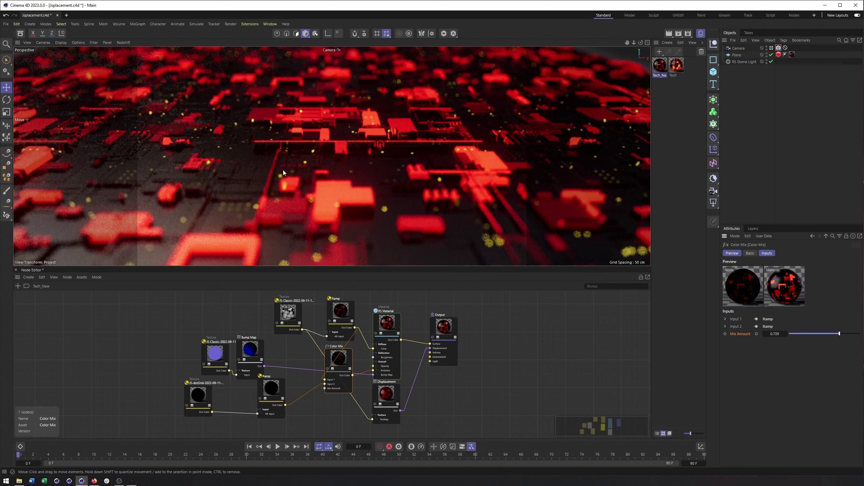
pyautogui.click(384, 333)
# Raise the RS Material's Emission Weight to 15, then to 20
pyautogui.click(774, 299)
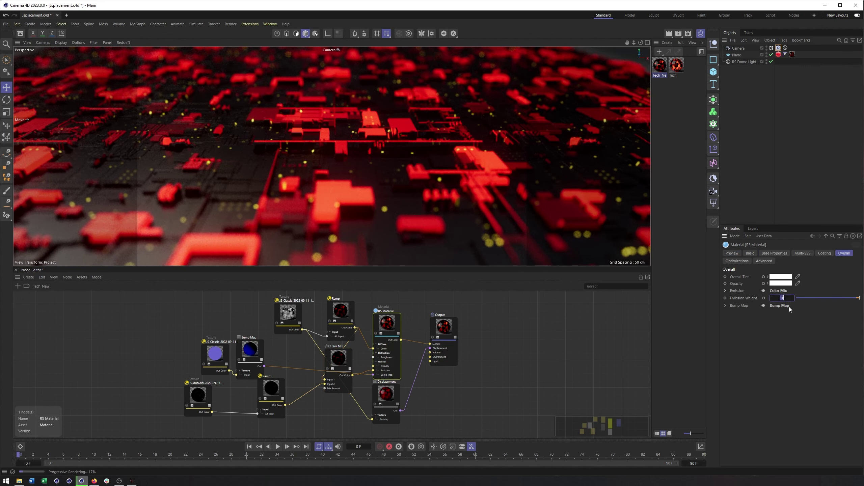
pyautogui.write('15')
pyautogui.press('Return')
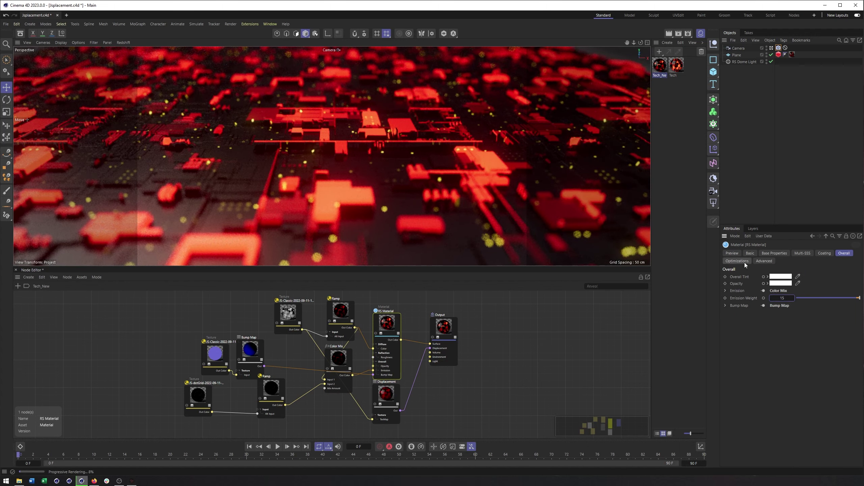
pyautogui.click(783, 298)
pyautogui.write('2')
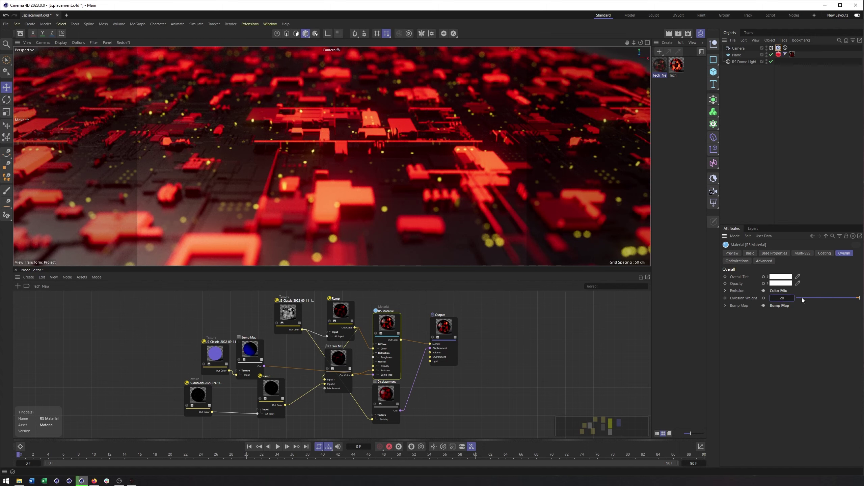
pyautogui.write('0')
pyautogui.press('Return')
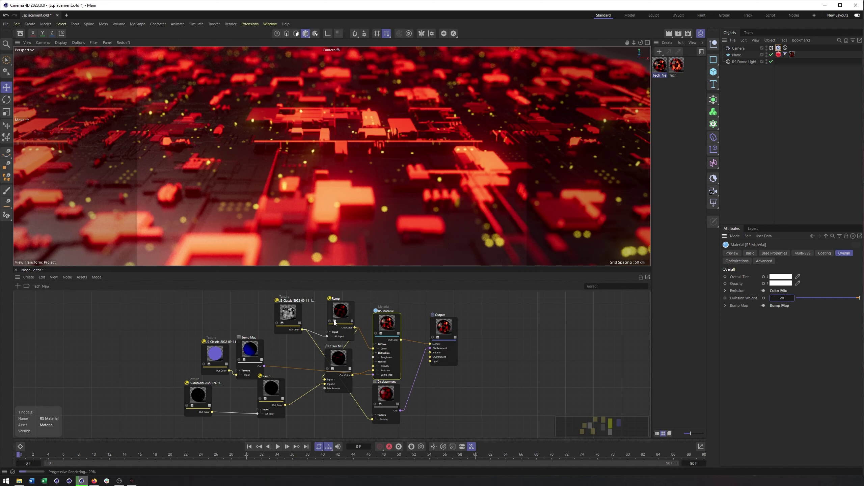
# Drag the Color Mix node down below the other nodes in the graph
pyautogui.moveTo(344, 338); pyautogui.dragTo(350, 334, button='middle')
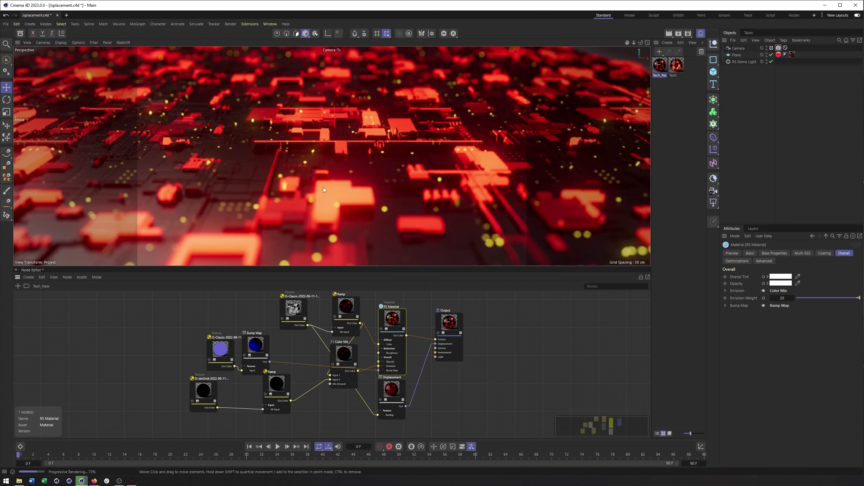
pyautogui.scroll(4, 327, 357)
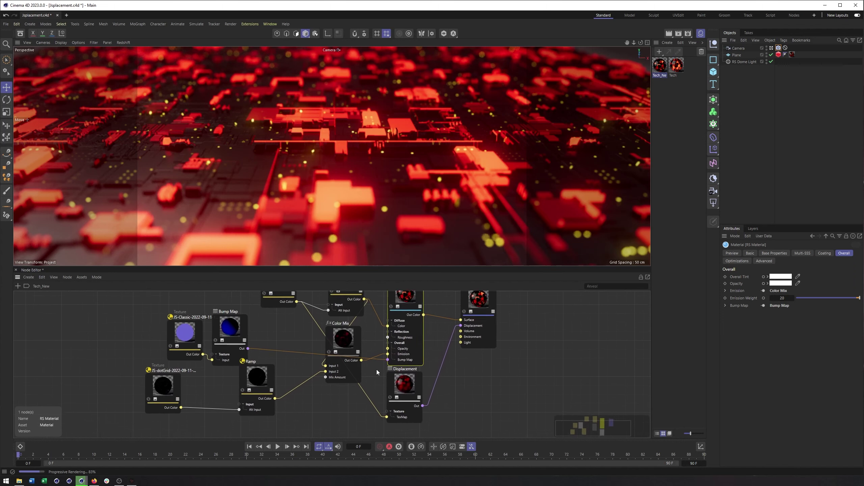
pyautogui.scroll(-2, 327, 351)
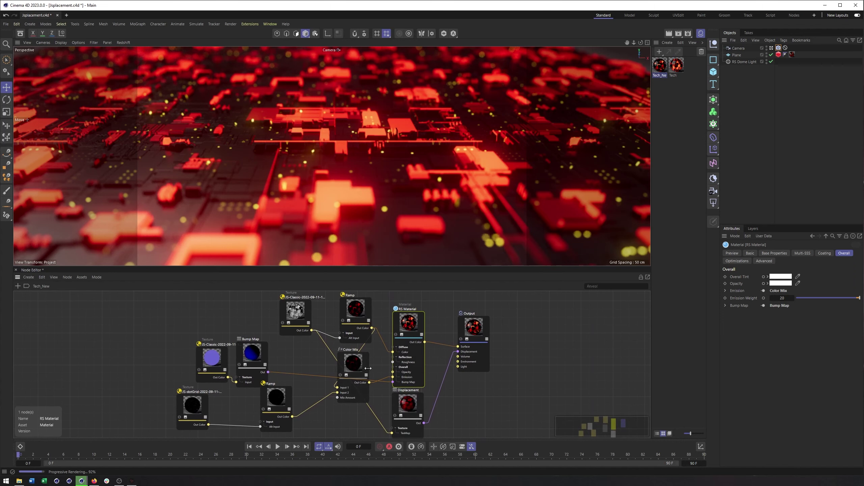
pyautogui.moveTo(354, 364); pyautogui.dragTo(324, 367)
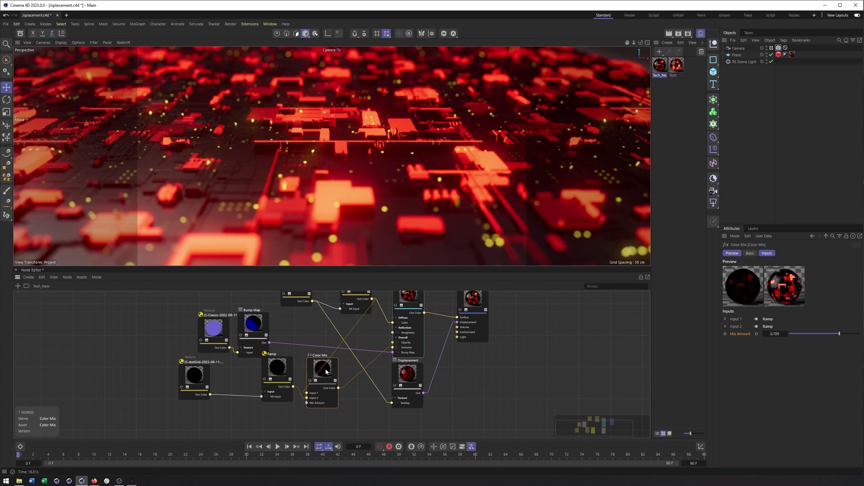
# Set the RS Material's Emission Weight to 0
pyautogui.click(422, 339)
pyautogui.click(782, 298)
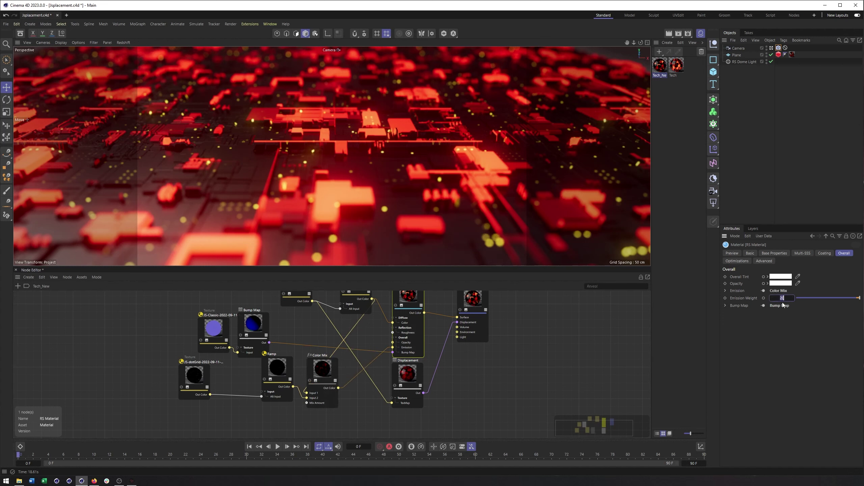
pyautogui.write('0')
pyautogui.press('Return')
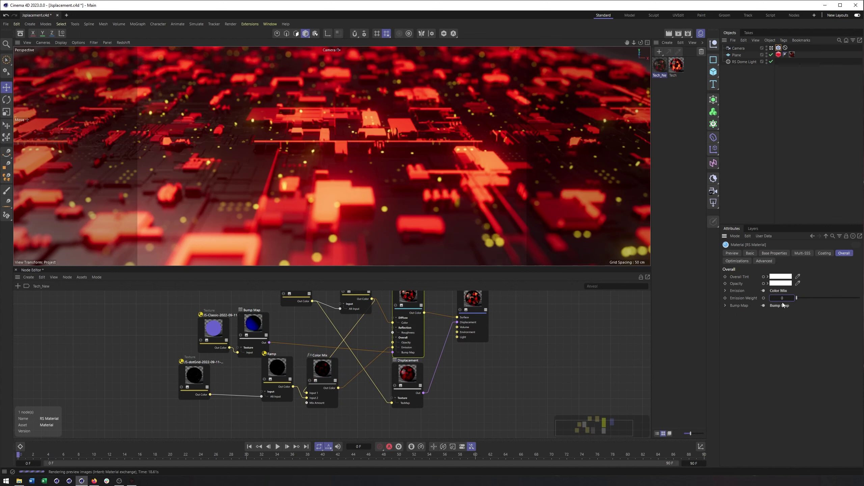
# Wire the Ramp into Refraction/Transmission Color and set Refraction Weight to 1
pyautogui.moveTo(370, 293); pyautogui.dragTo(358, 332, button='middle')
pyautogui.moveTo(344, 318); pyautogui.dragTo(332, 313)
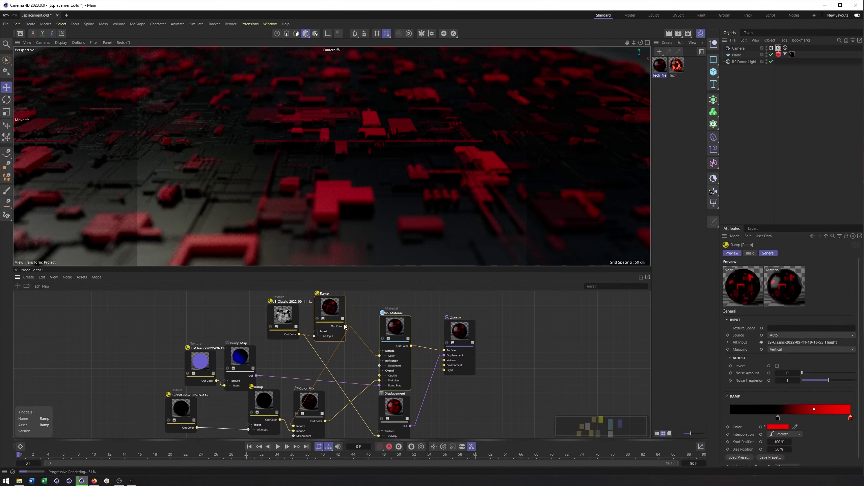
pyautogui.moveTo(370, 371); pyautogui.dragTo(383, 328)
pyautogui.moveTo(415, 350)
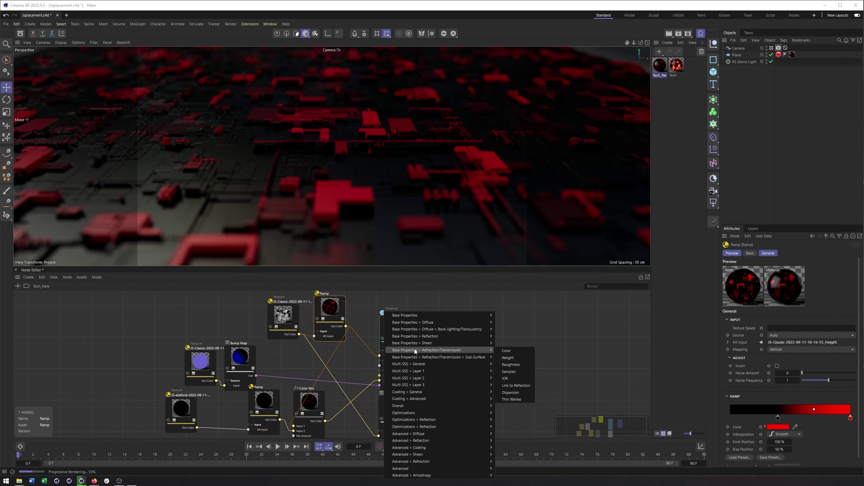
pyautogui.click(510, 353)
pyautogui.moveTo(401, 340); pyautogui.dragTo(400, 319, button='middle')
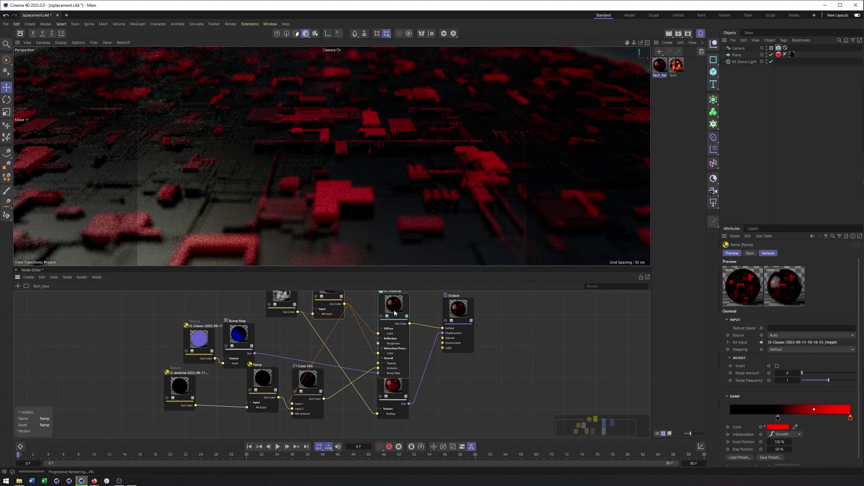
pyautogui.click(395, 311)
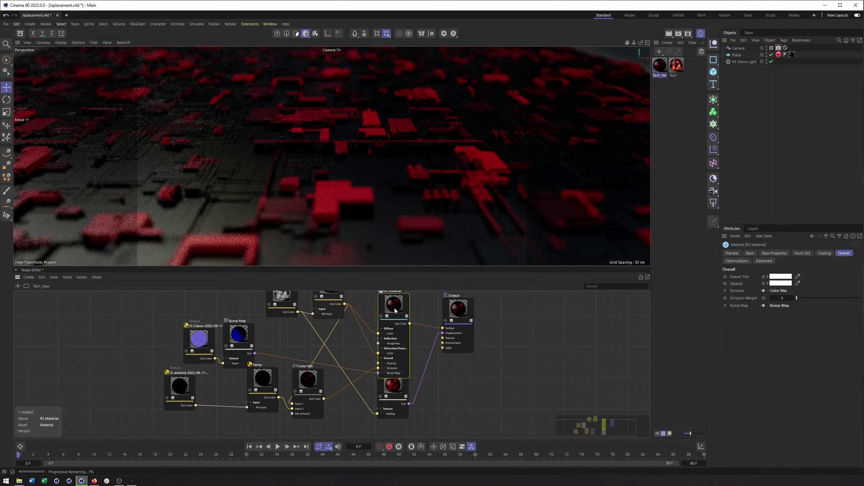
pyautogui.click(770, 254)
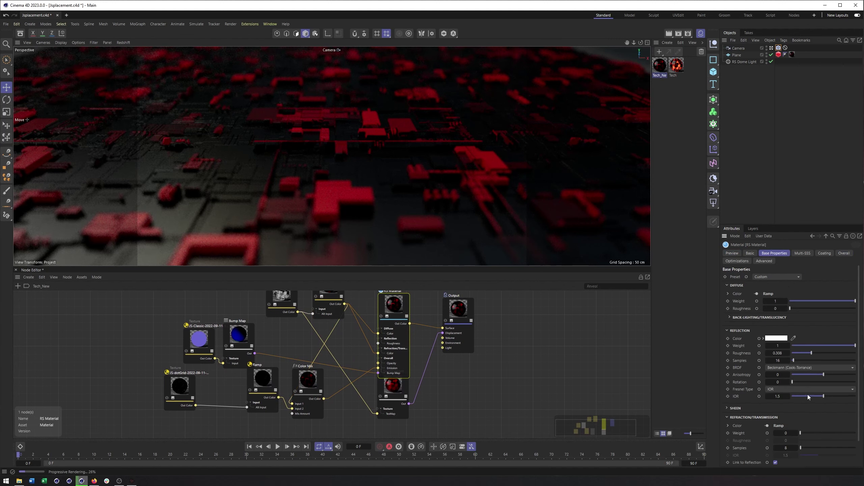
pyautogui.moveTo(801, 434); pyautogui.dragTo(856, 433)
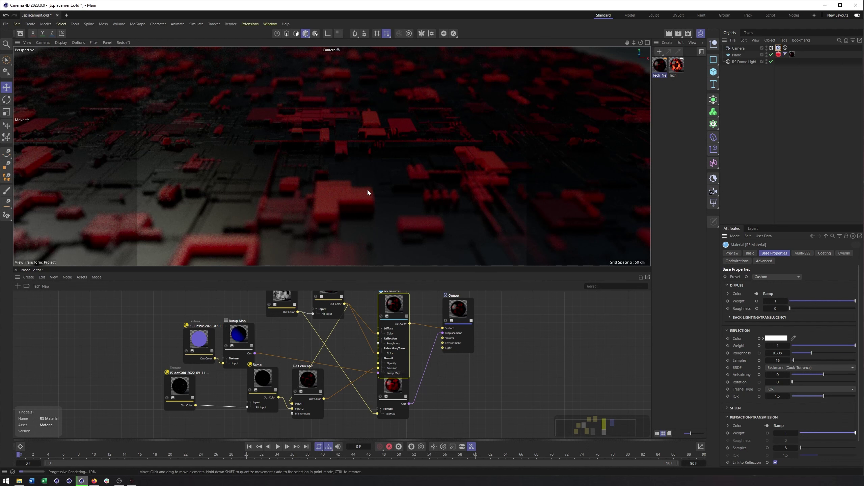
pyautogui.scroll(2, 350, 343)
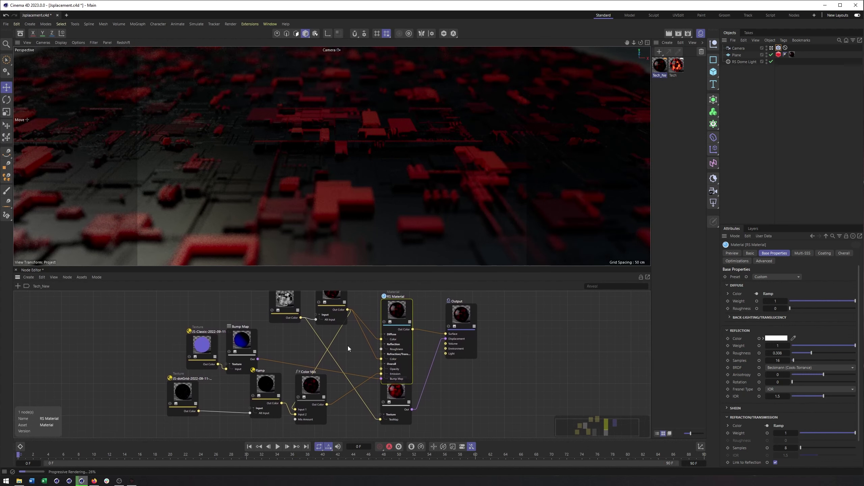
# Connect the JS-Classic height texture to the RS Material's Refraction/Transmission Weight
pyautogui.moveTo(288, 310); pyautogui.dragTo(277, 308)
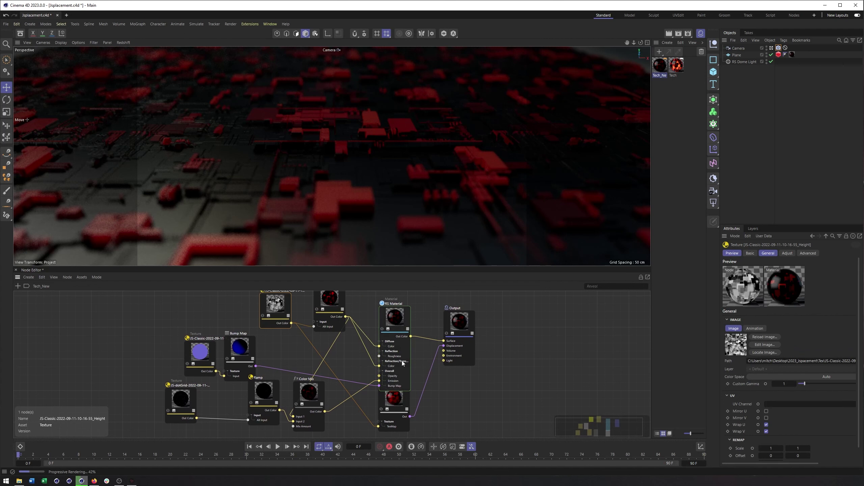
pyautogui.moveTo(291, 323); pyautogui.dragTo(383, 315)
pyautogui.moveTo(438, 344)
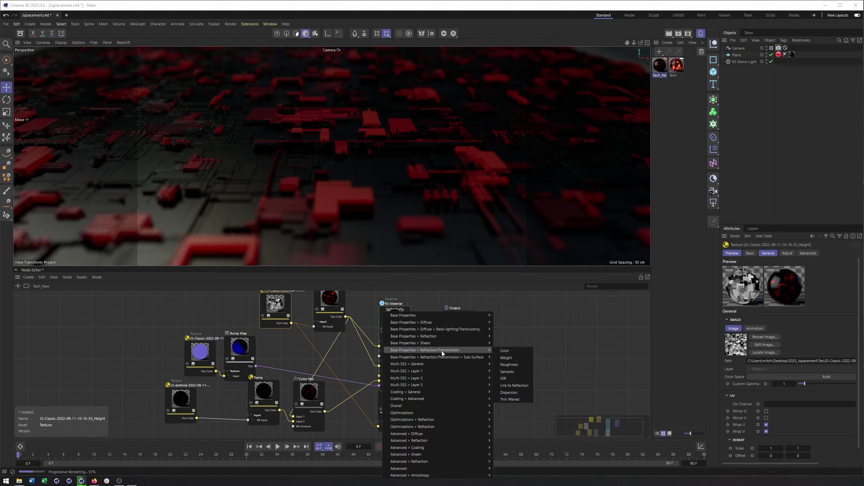
pyautogui.click(505, 358)
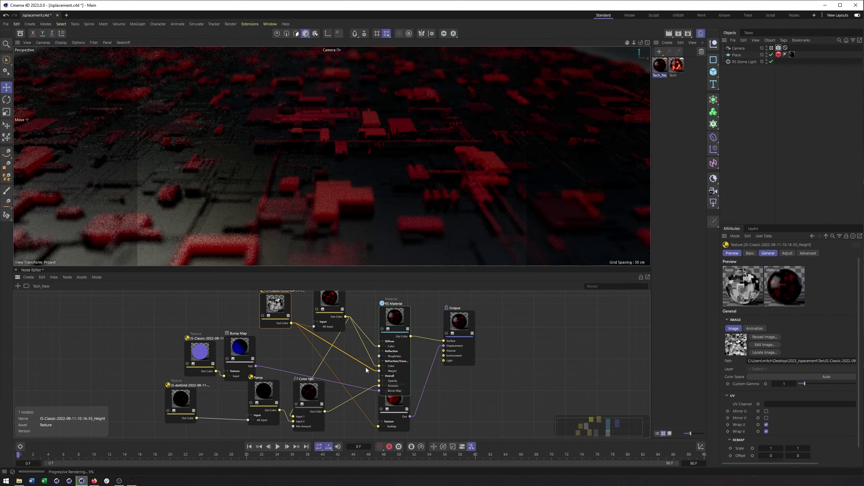
pyautogui.click(335, 375)
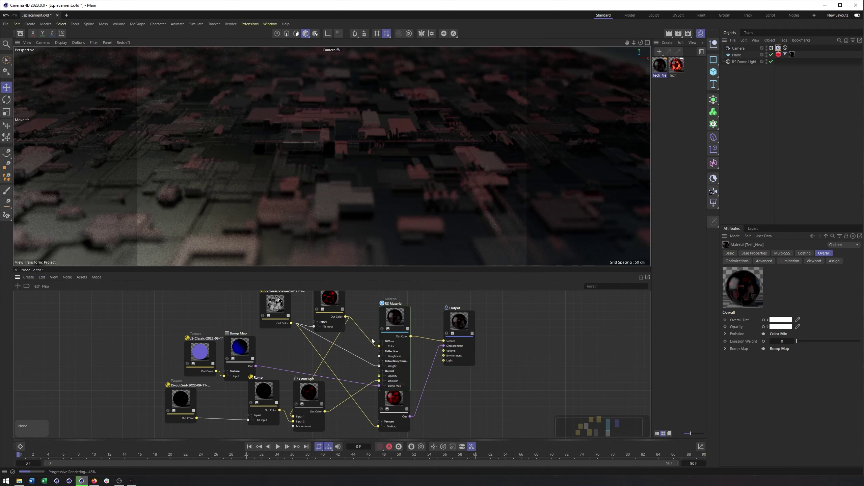
# Also wire the JS-Classic height texture into Refraction/Transmission Color
pyautogui.moveTo(291, 323); pyautogui.dragTo(384, 322)
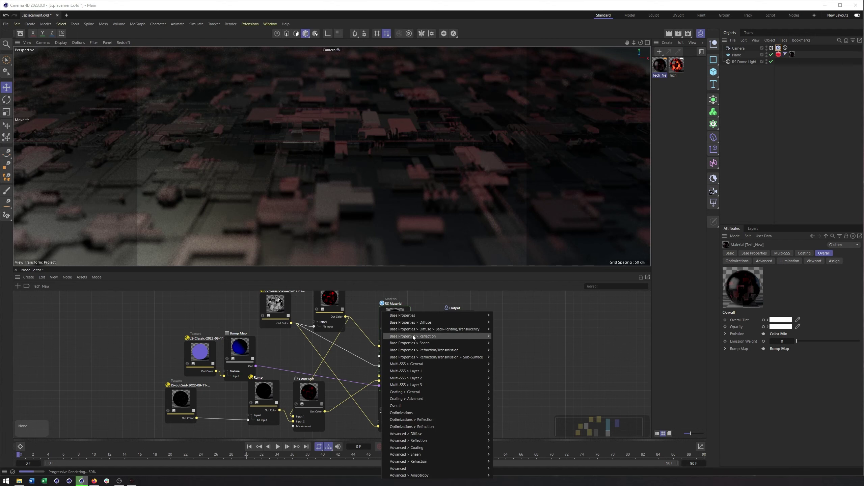
pyautogui.moveTo(435, 350)
pyautogui.click(503, 352)
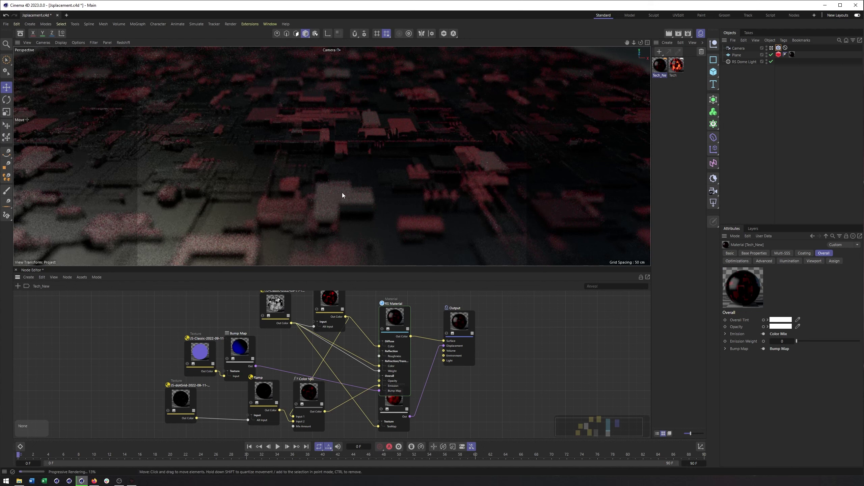
pyautogui.click(401, 322)
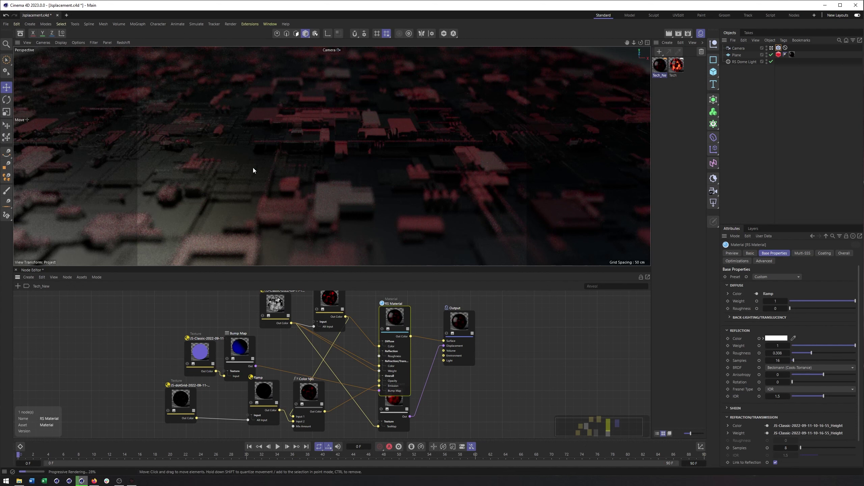
pyautogui.click(843, 254)
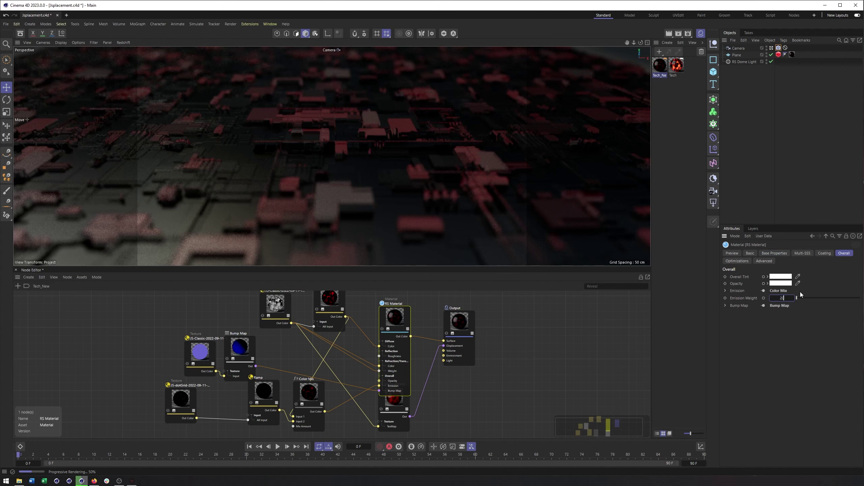
# Enter 20 as the RS Material's Emission Weight
pyautogui.write('20')
pyautogui.press('Return')
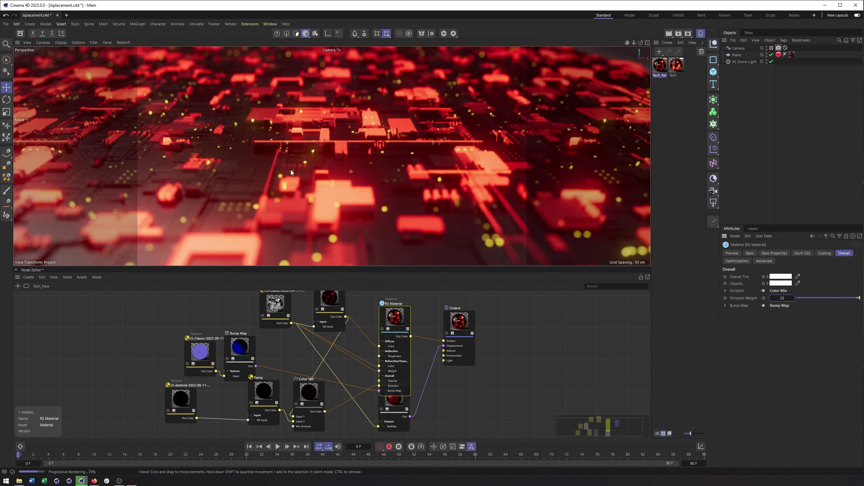
pyautogui.click(737, 55)
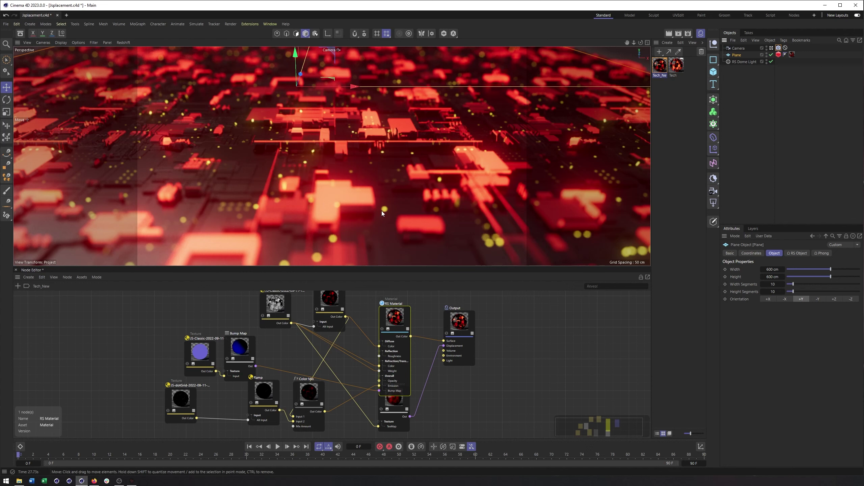
pyautogui.moveTo(181, 400); pyautogui.dragTo(179, 401)
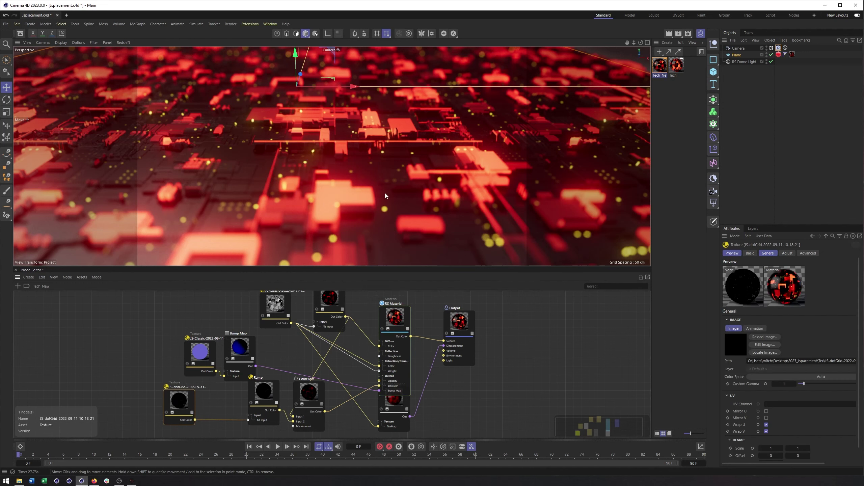